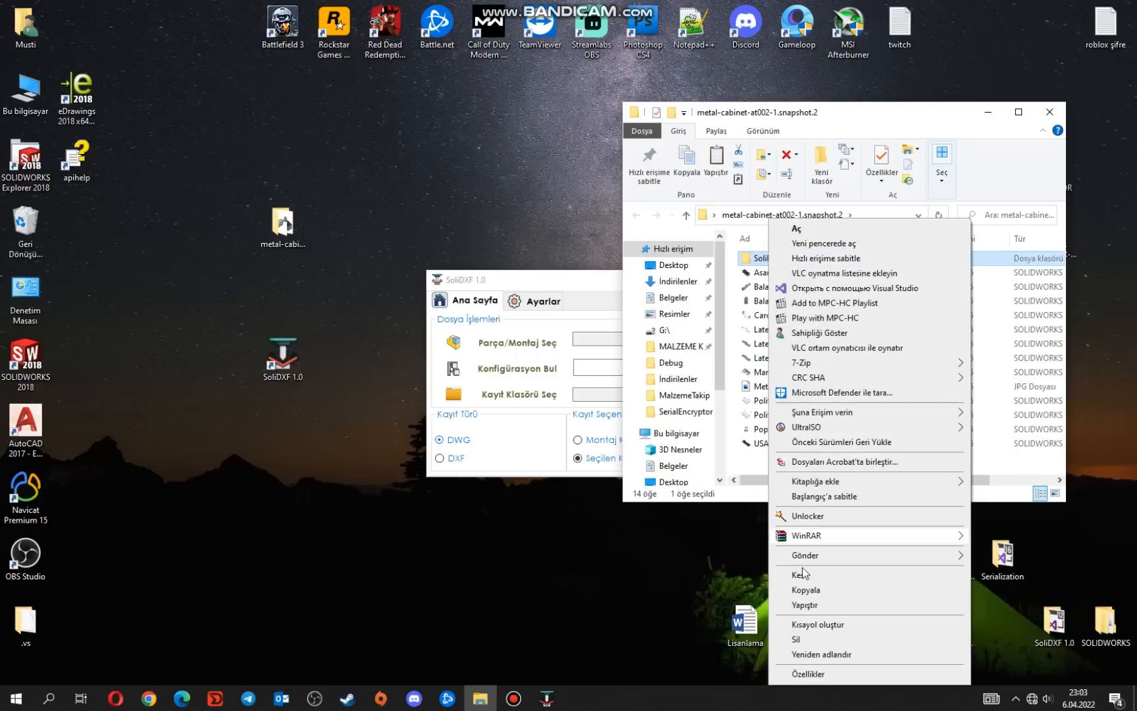
Step: Delete the existing SoliDXF folder from the metal-cabinet-at002-1.snapshot.2 folder and close that folder window
left_click(806, 639)
left_click(1050, 112)
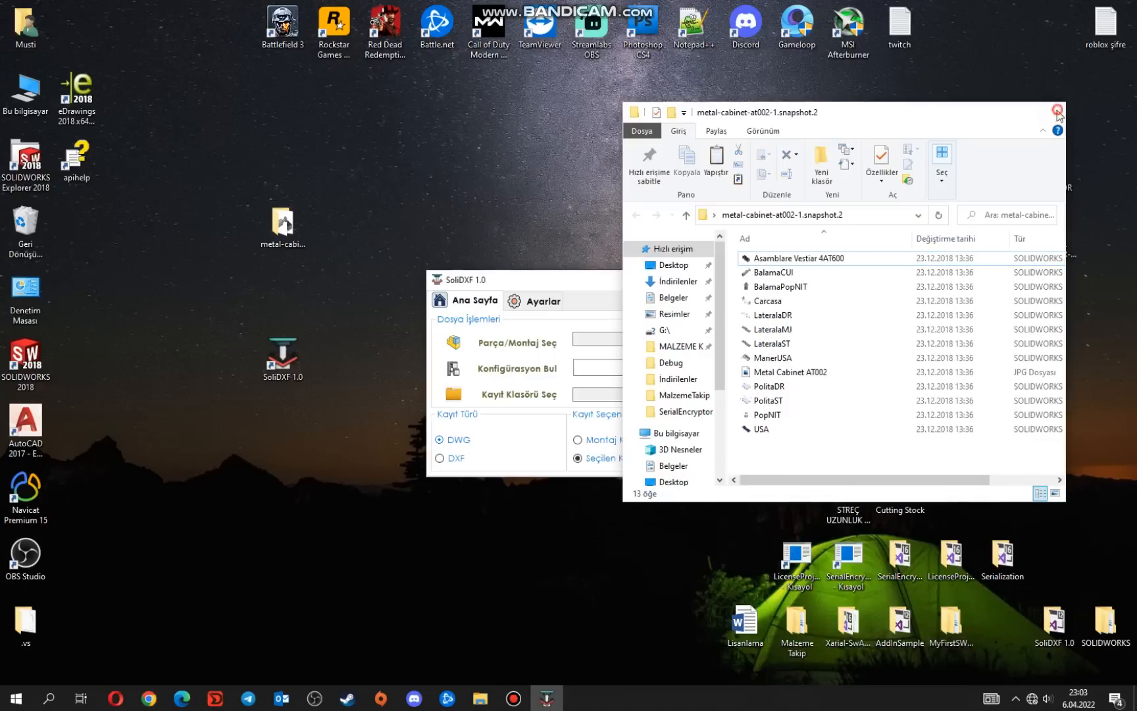
Step: Load the assembly file Asamblare Vestiar 4AT600 from the metal-cabinet-at002-1.snapshot.2 folder, using the Montaj Dosyası (*.sldasm) file type
left_click(533, 343)
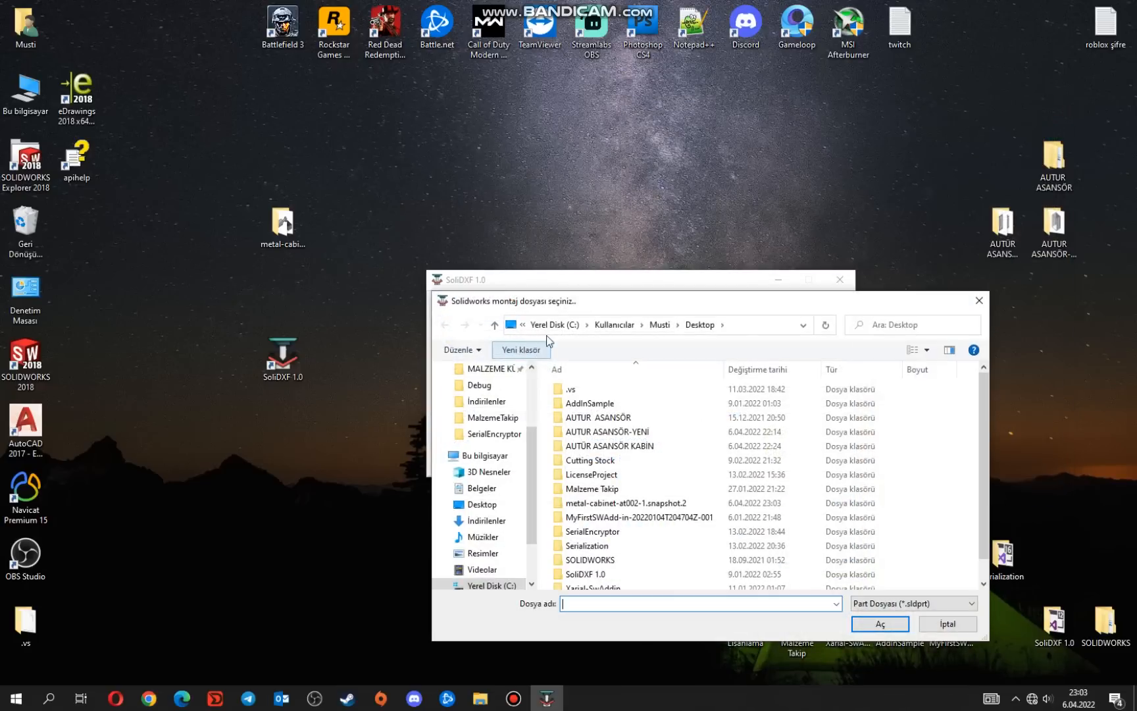
left_click_drag(604, 279, 629, 257)
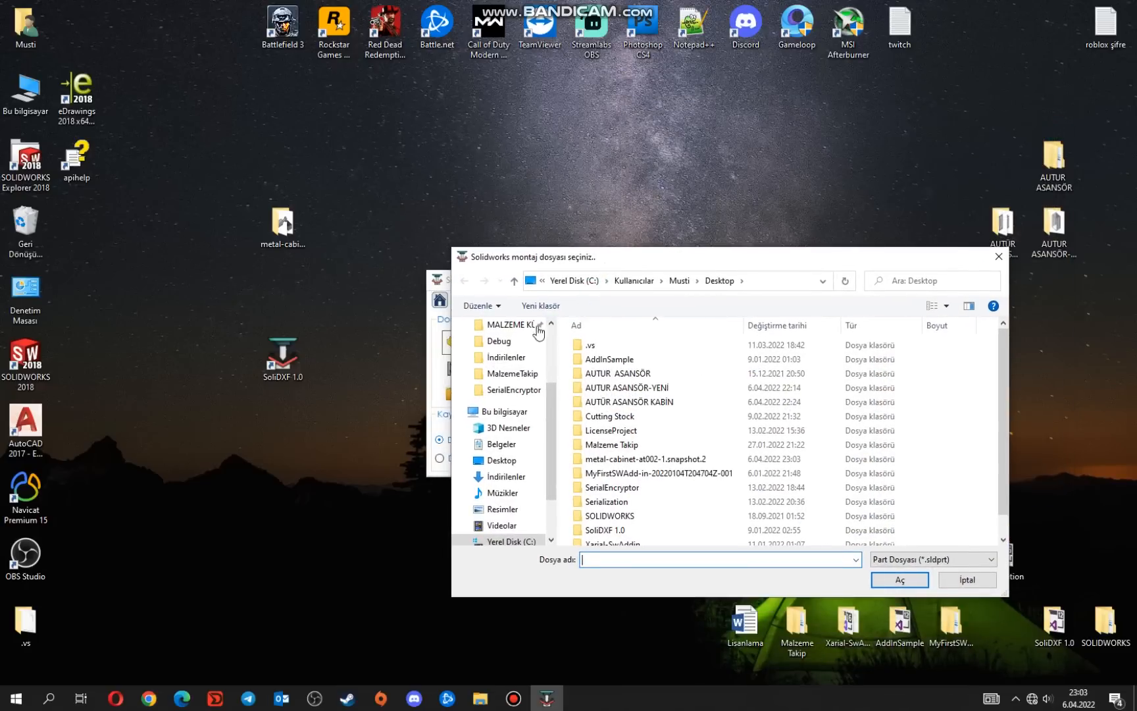
double_click(609, 459)
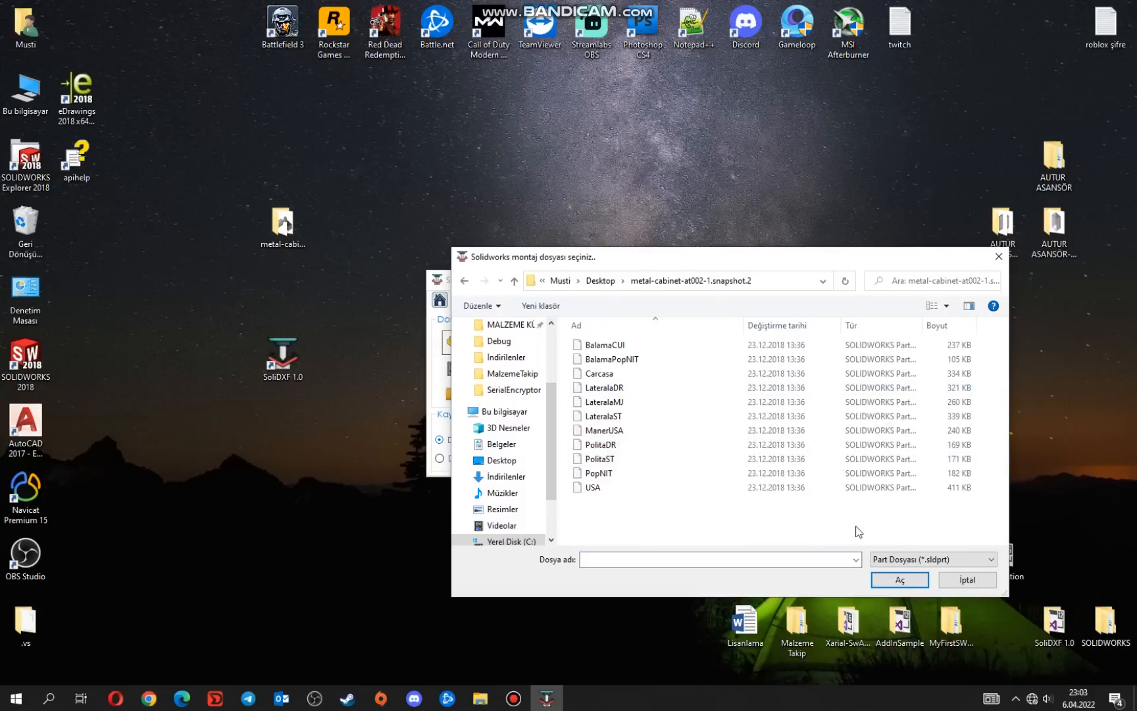
left_click(916, 559)
left_click(908, 583)
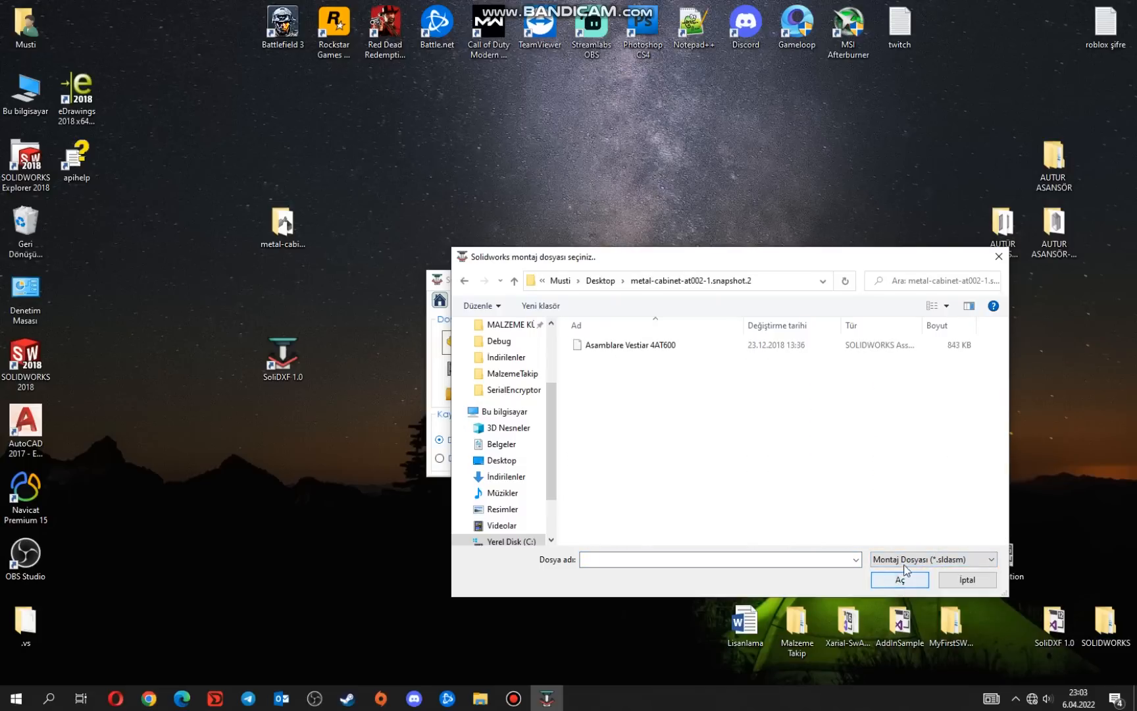
left_click(907, 559)
left_click(905, 572)
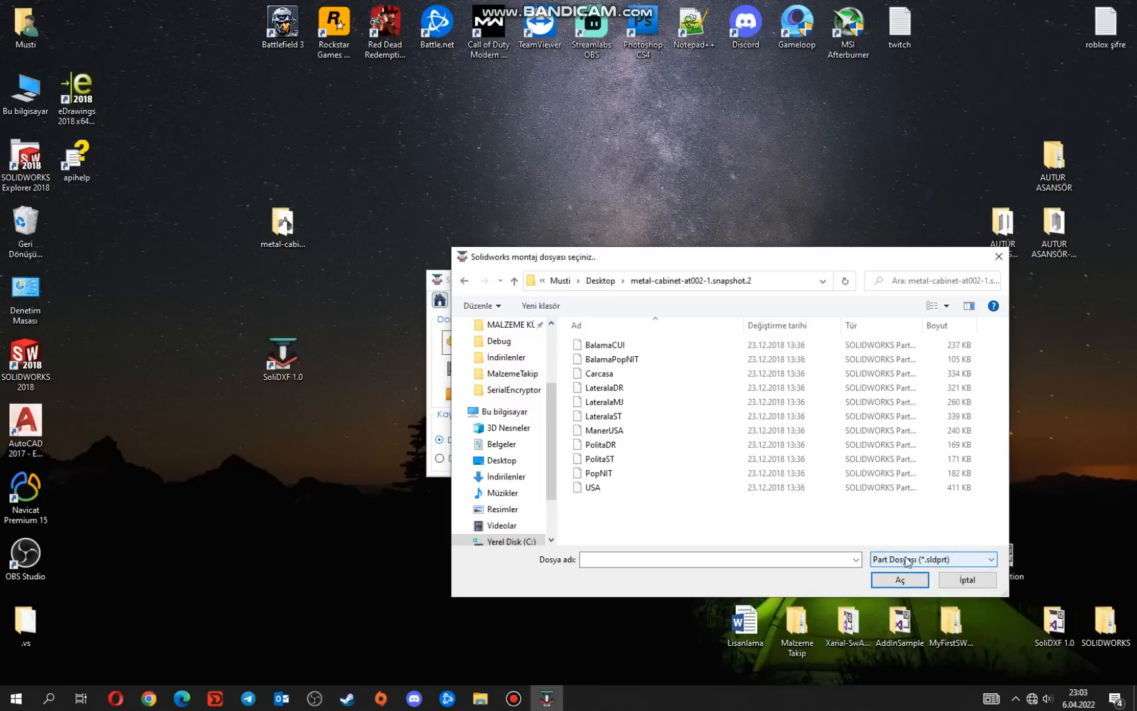
left_click(911, 559)
left_click(901, 583)
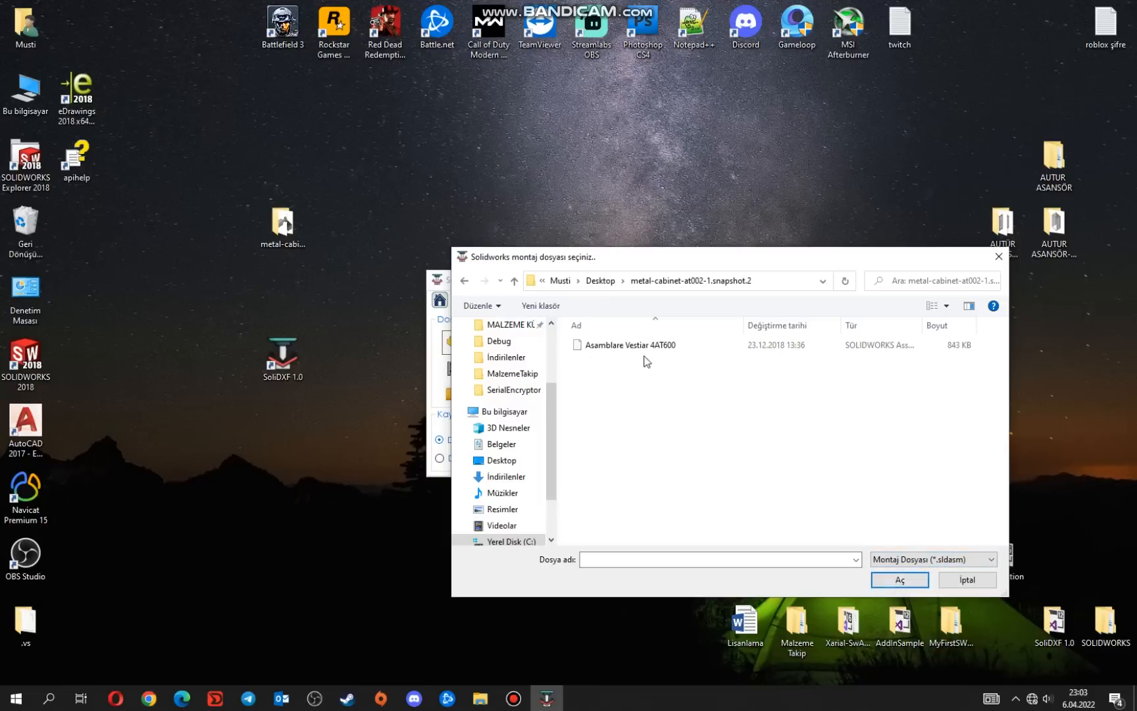
double_click(639, 346)
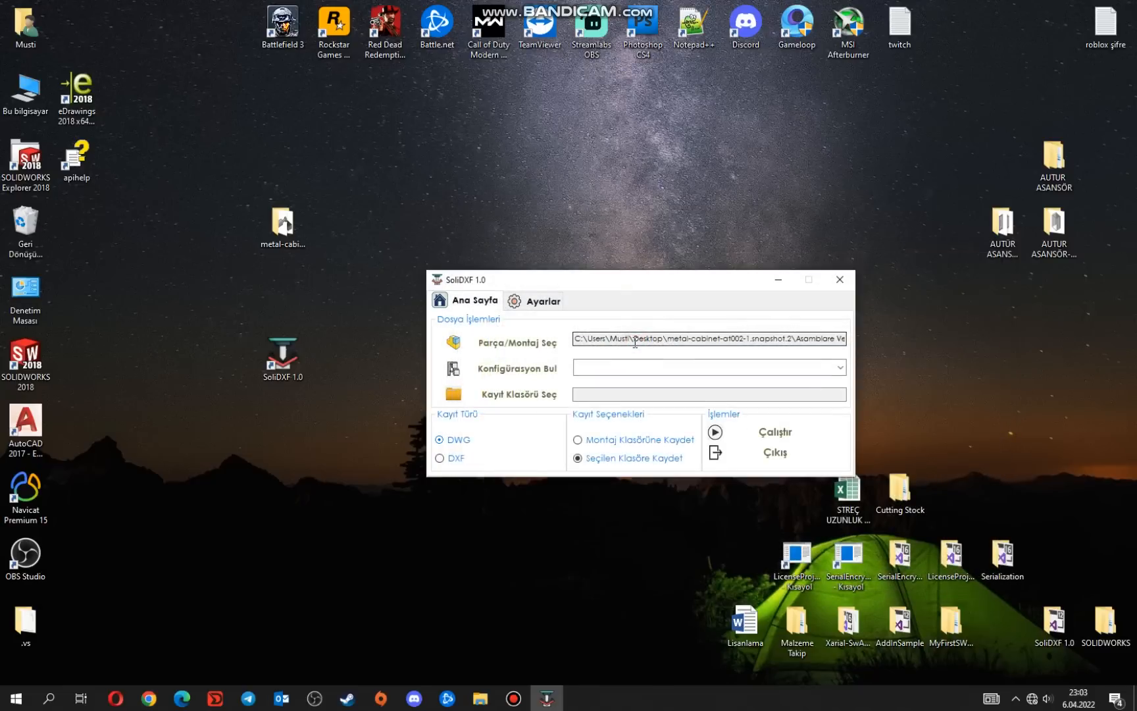
Step: Load the assembly's configurations and show the available configuration choices
left_click(839, 368)
left_click(841, 368)
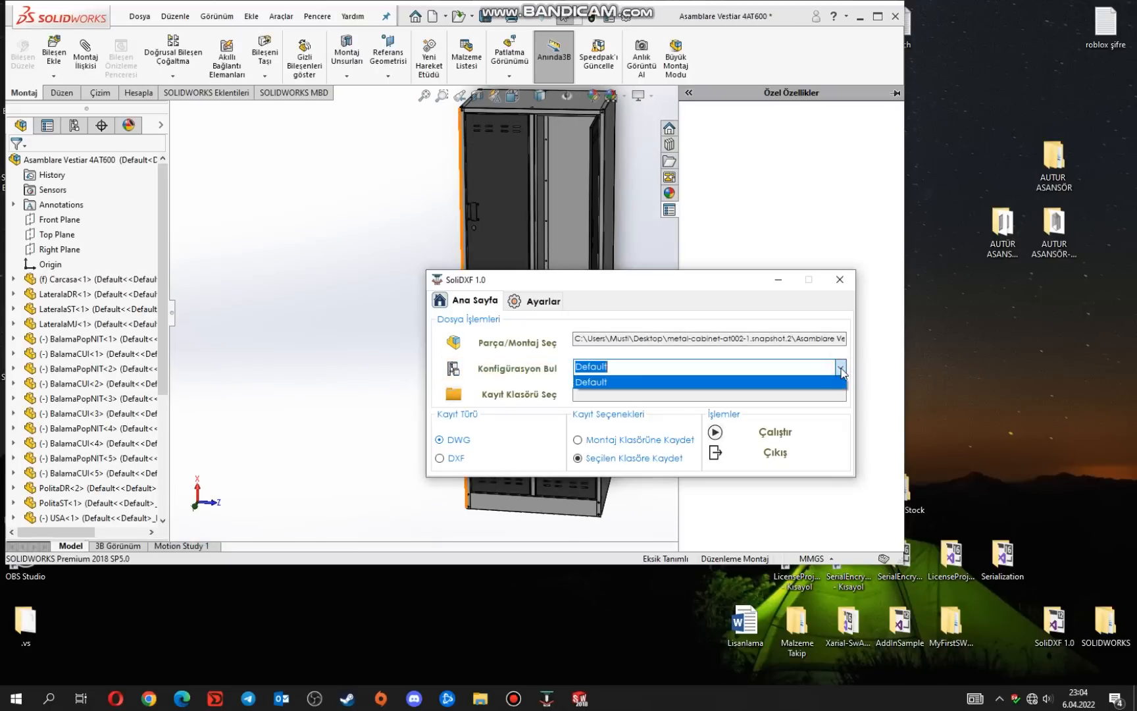
Step: Switch to SOLIDWORKS to examine the assembly's configuration tree and cabinet model, and return to SoliDXF
left_click(386, 226)
left_click(75, 129)
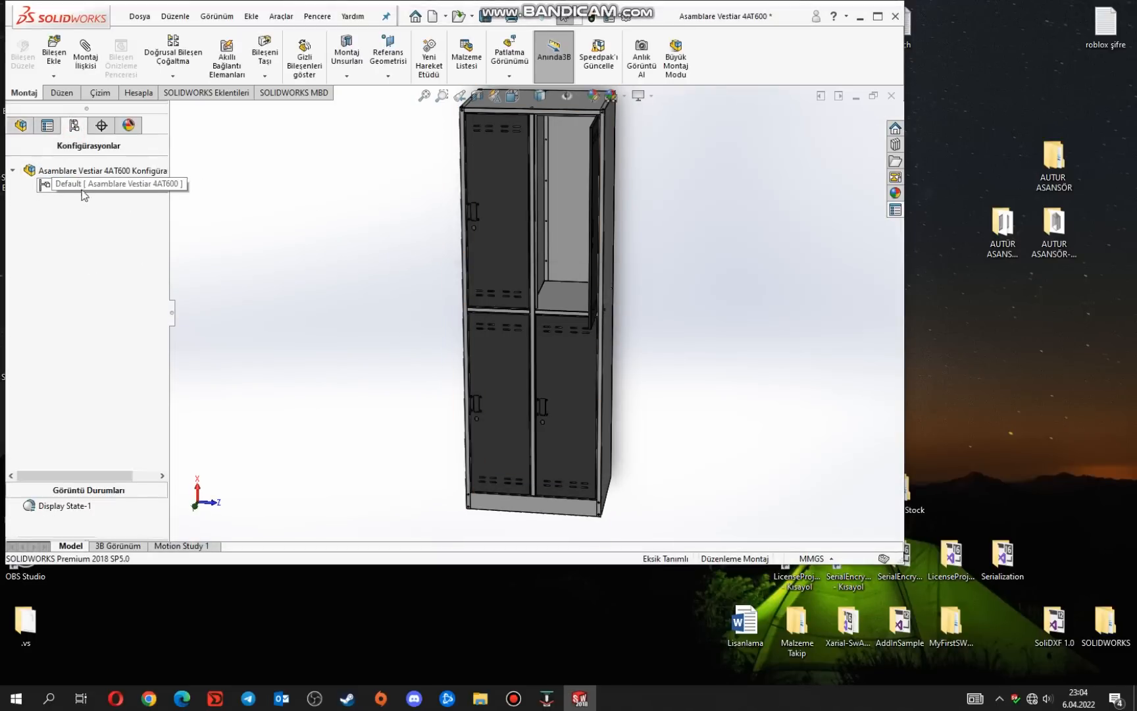
scroll(625, 329, "down", 4)
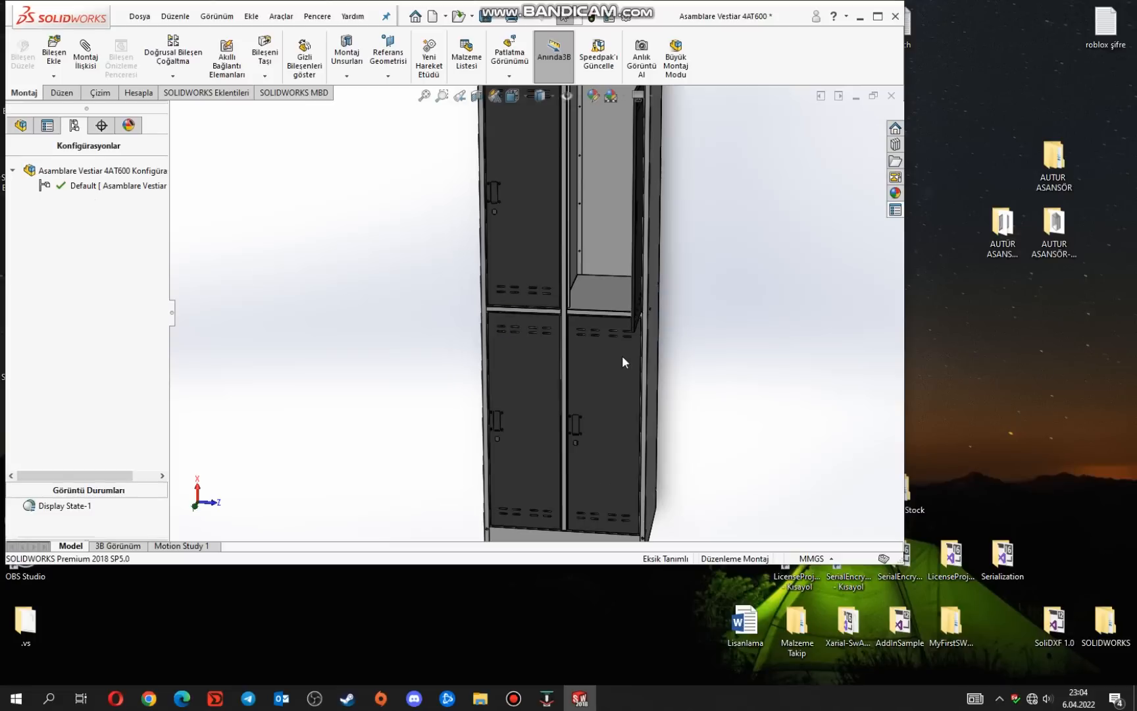
scroll(628, 339, "up", 3)
scroll(631, 332, "up", 3)
middle_click_drag(631, 331, 596, 296)
middle_click_drag(527, 300, 654, 299)
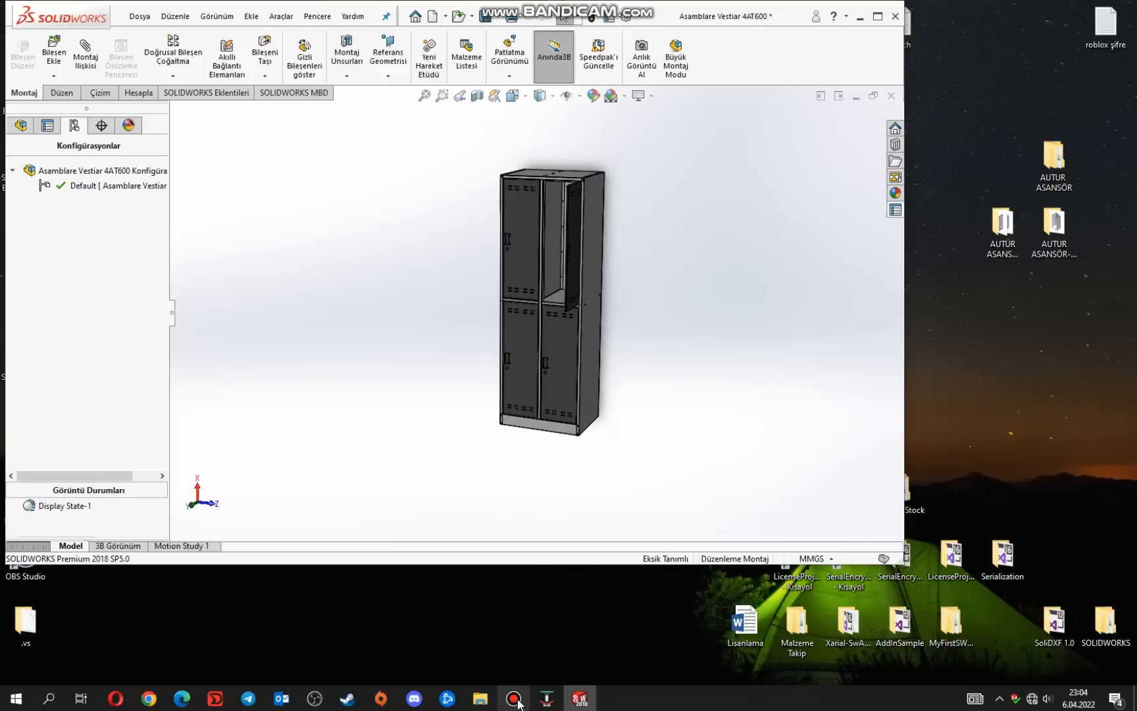
left_click(549, 703)
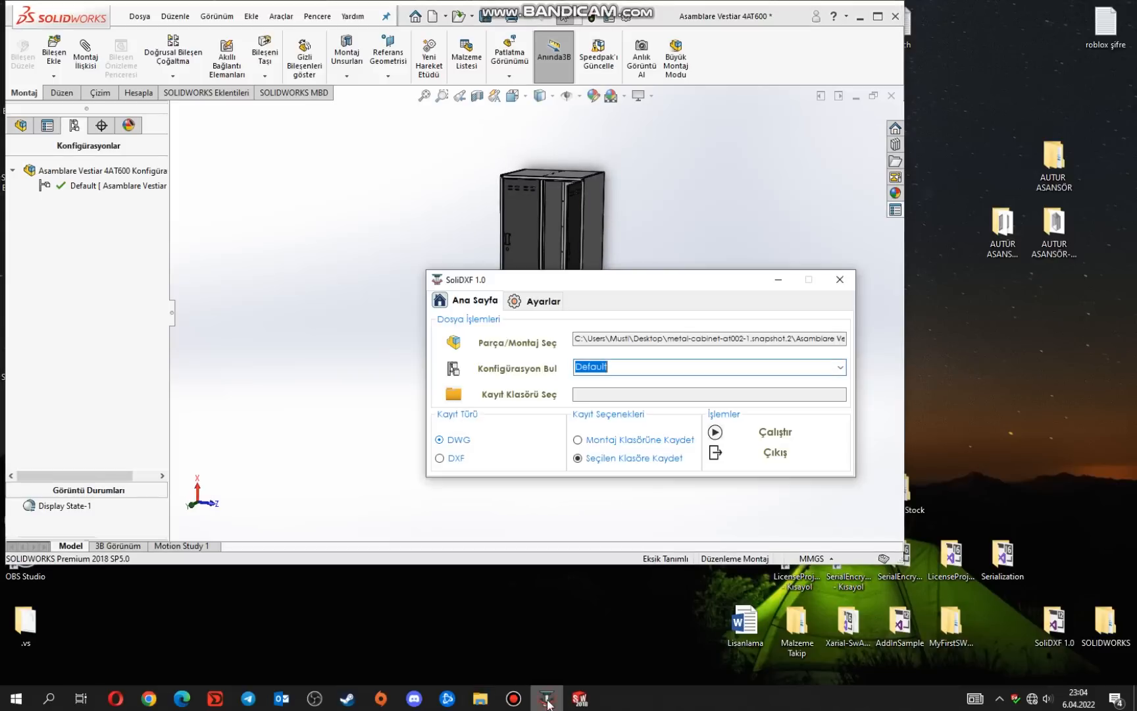
left_click(543, 399)
scroll(550, 407, "down", 4)
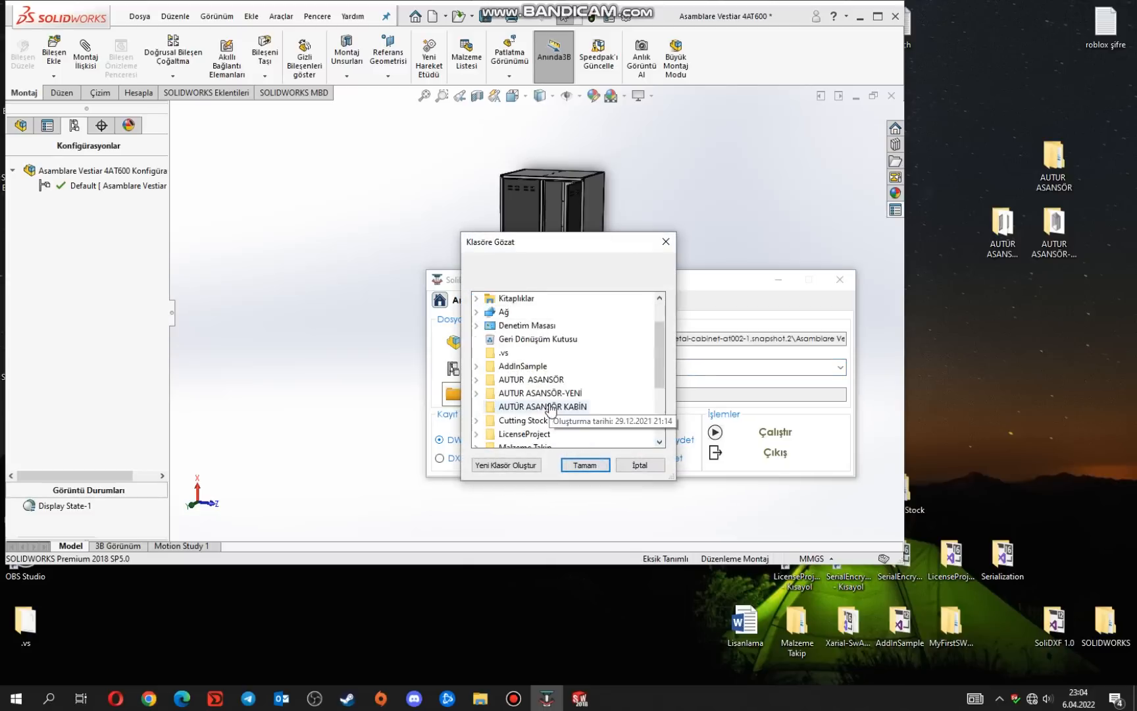
scroll(550, 408, "up", 5)
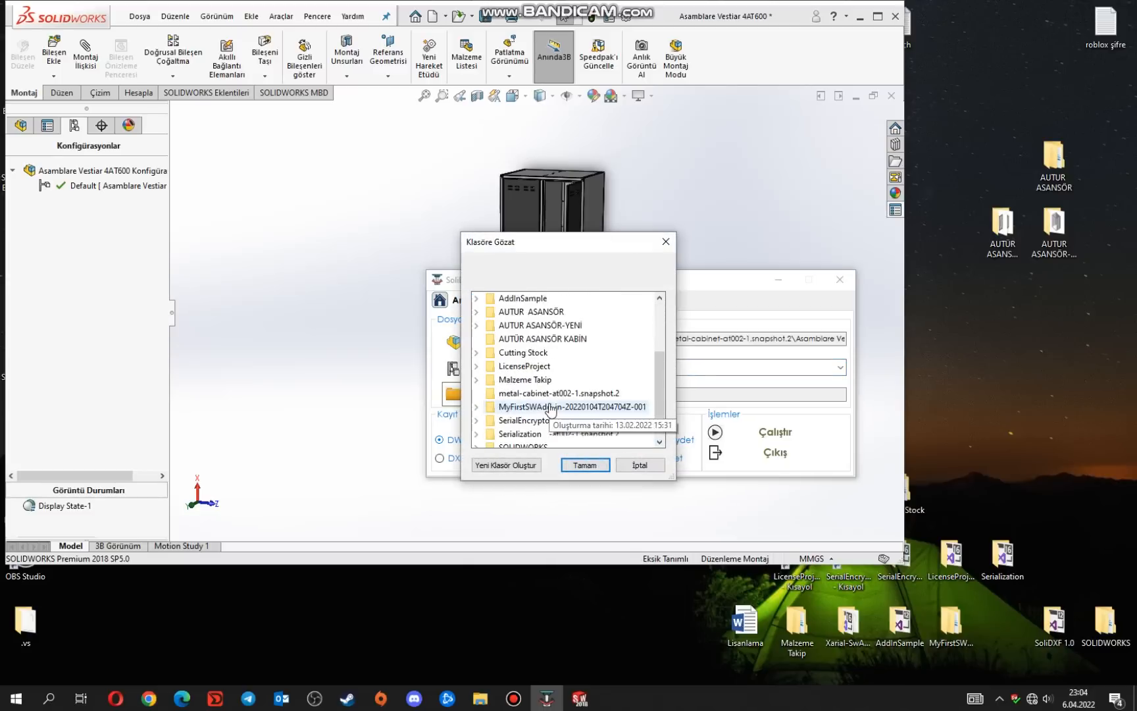
left_click(640, 464)
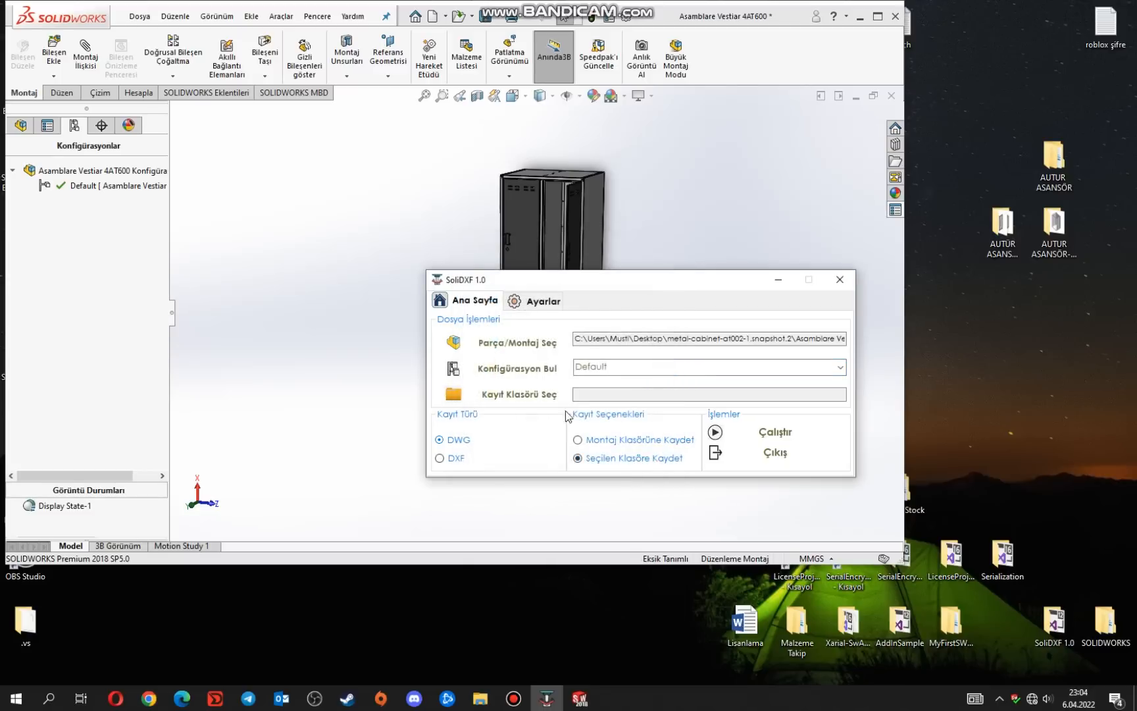
Step: Set the save option to Montaj Klasörüne Kaydet so the output goes to the assembly folder
left_click(605, 442)
left_click(596, 397)
Step: Limit the naming options to Adet and the grouping options to Kalınlık, save the settings and return to the main page
left_click(536, 305)
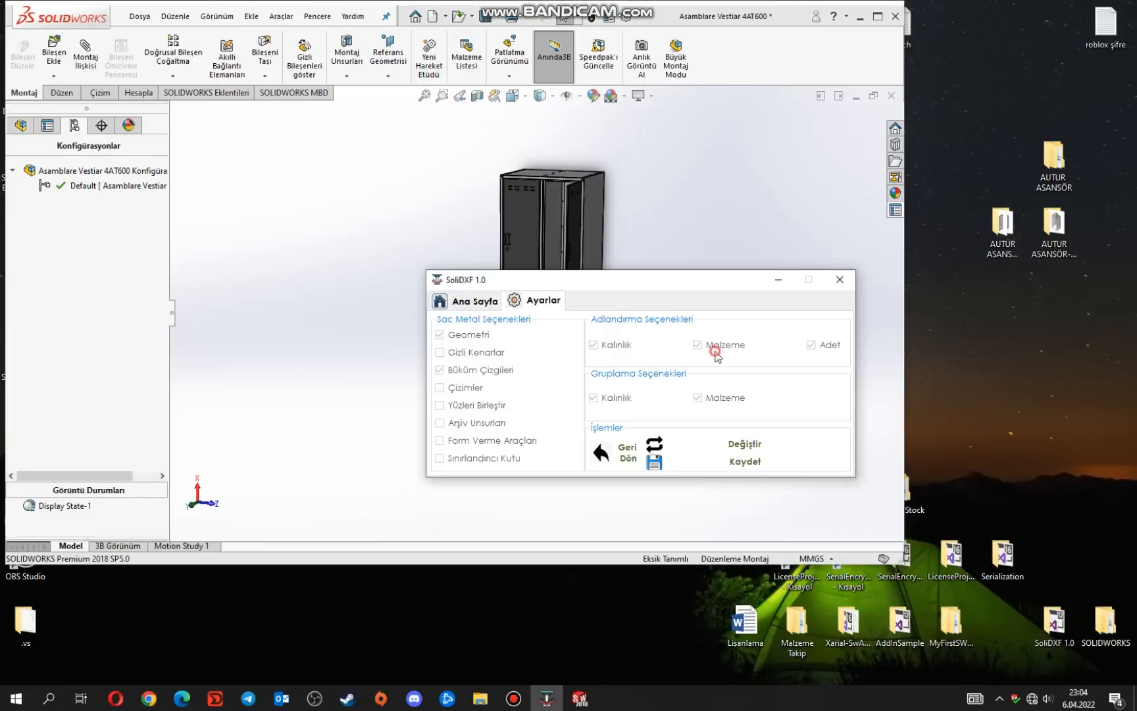
left_click(711, 443)
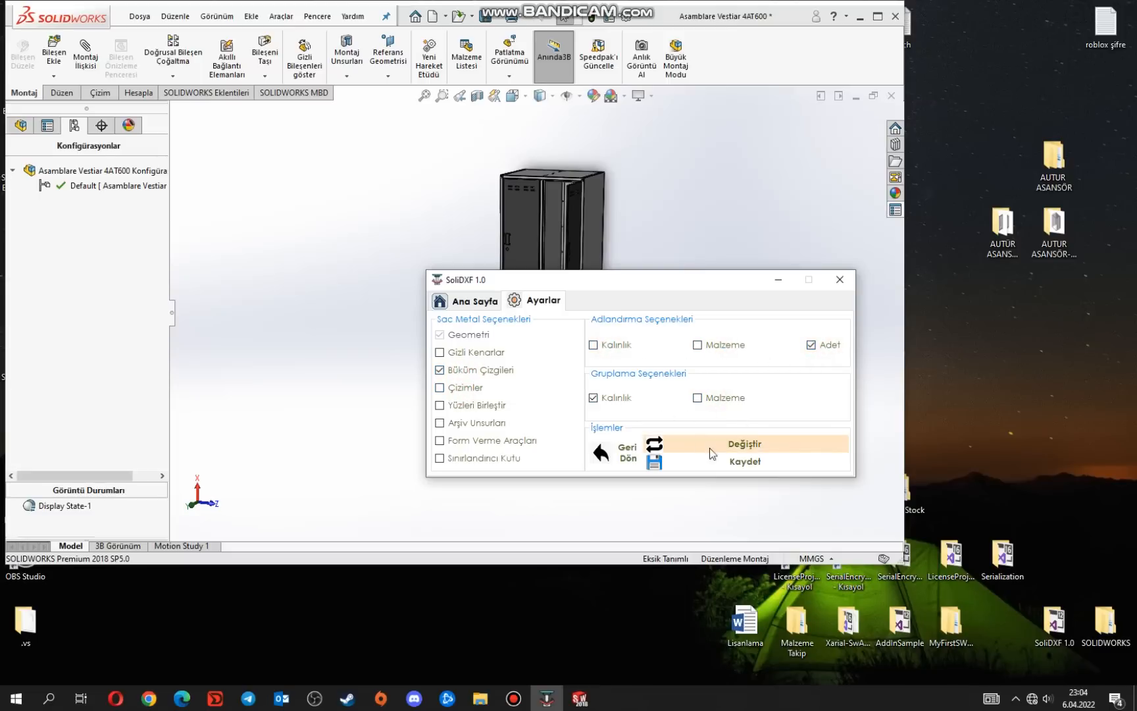
left_click(746, 460)
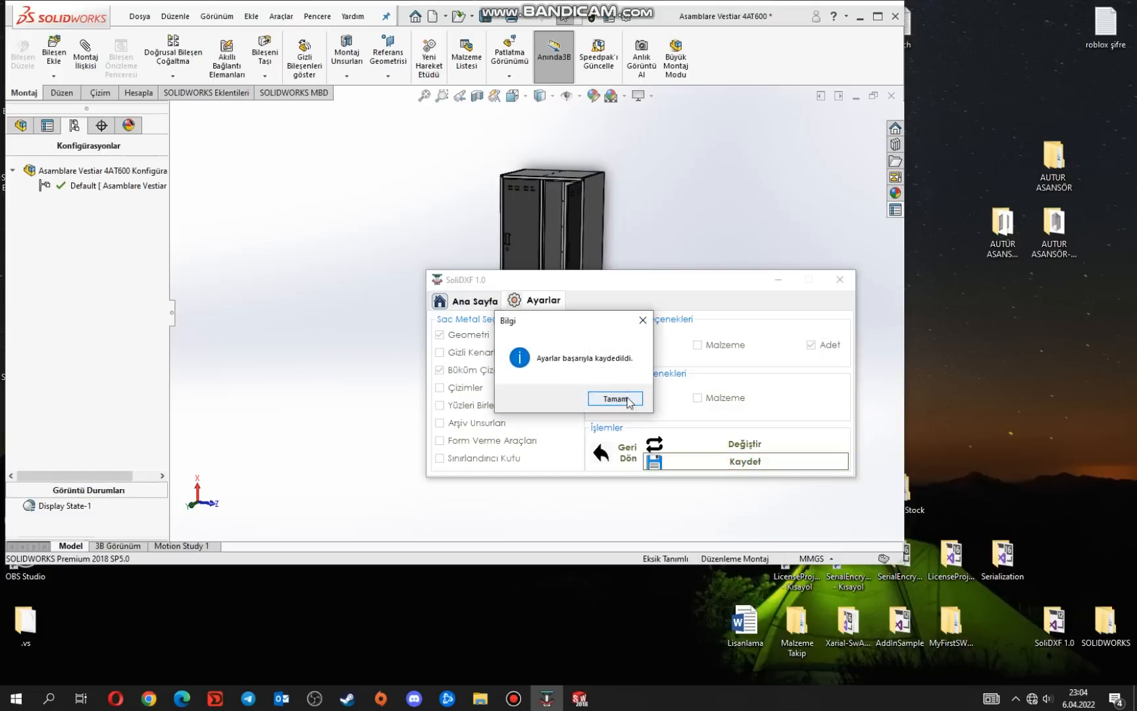
left_click(616, 398)
left_click(611, 452)
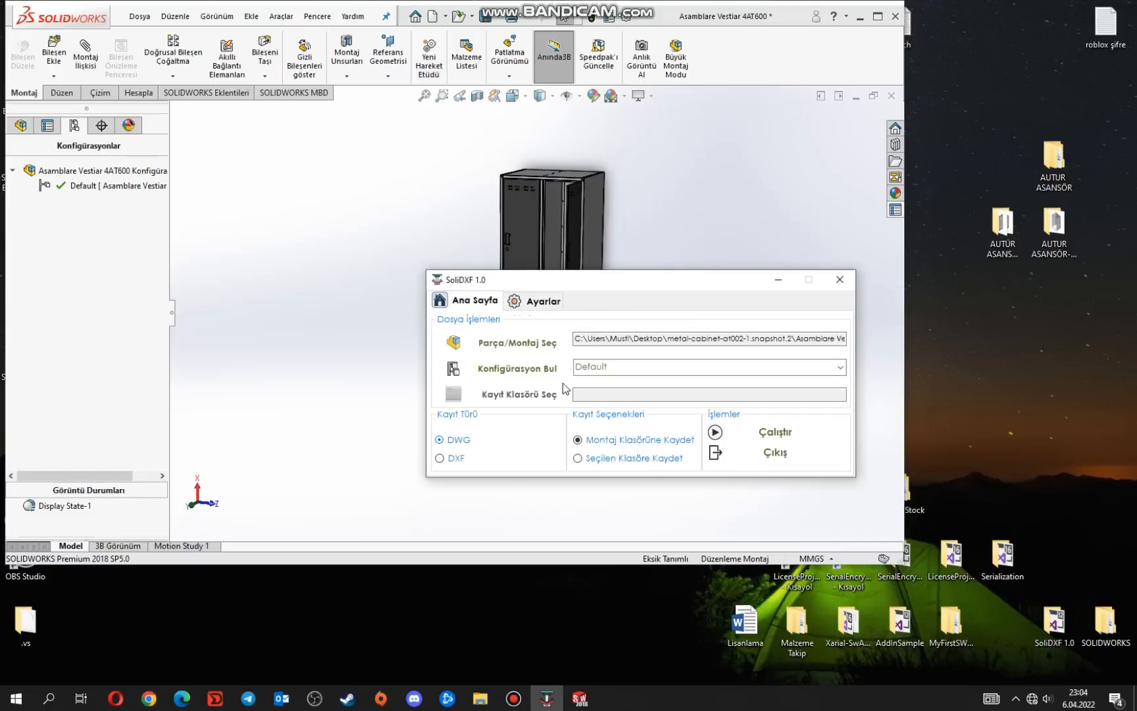
Step: Run the DWG export of the assembly and move the SoliDXF window clear of the model view
left_click(769, 435)
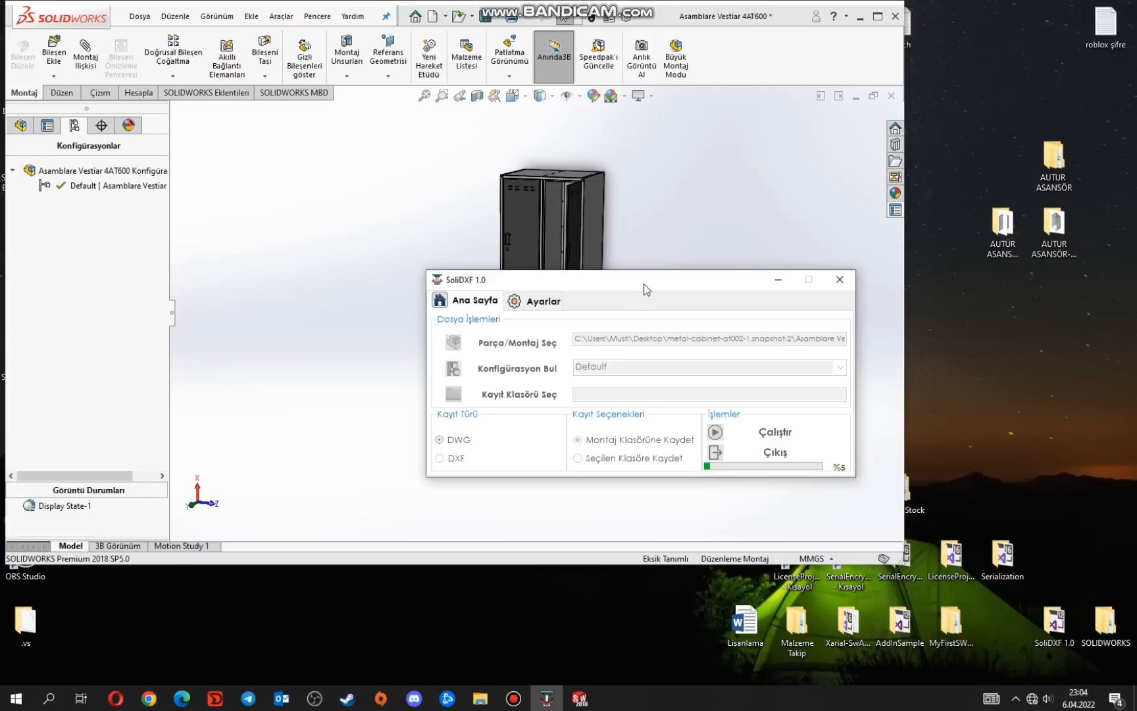
left_click_drag(647, 289, 385, 221)
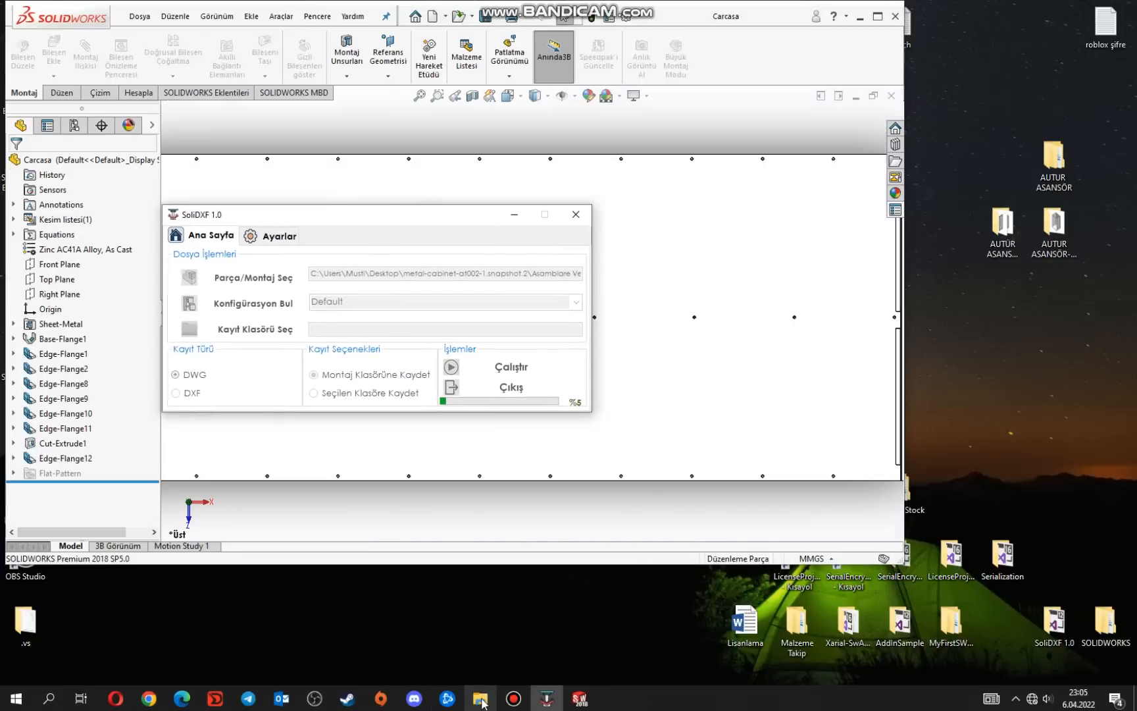
Step: Switch to File Explorer and open the 0,8 mm subfolder of the SoliDXF output folder inside metal-cabinet-at002-1.snapshot.2
left_click(483, 703)
left_click(685, 266)
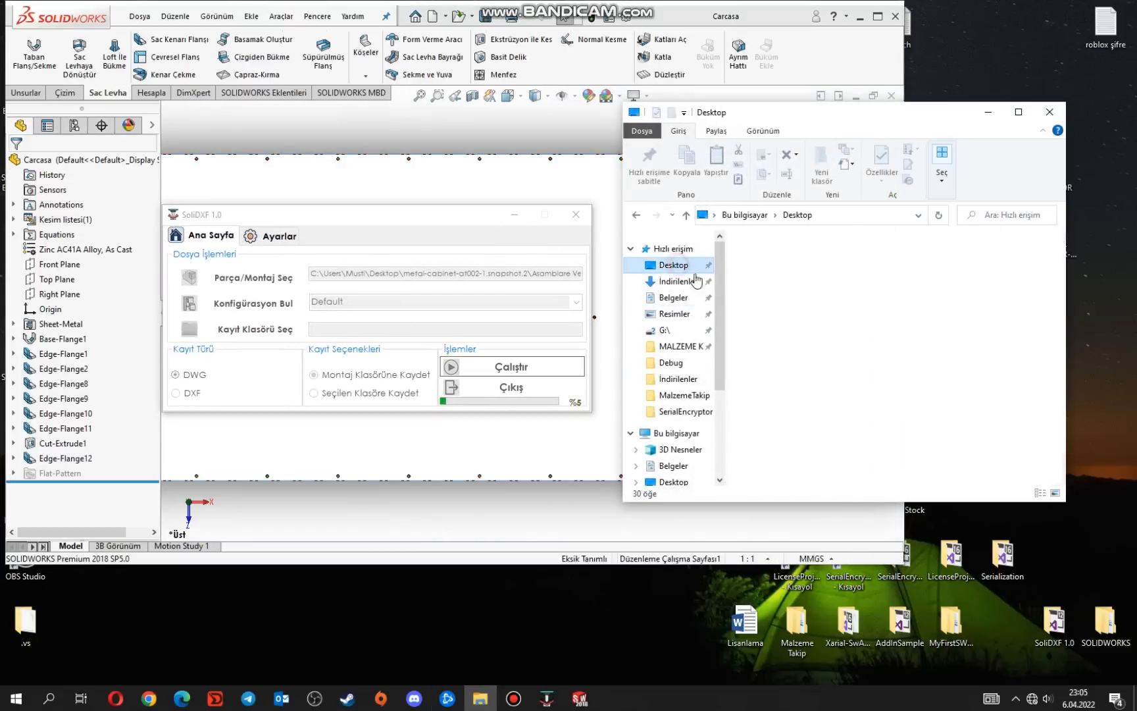
scroll(909, 421, "down", 3)
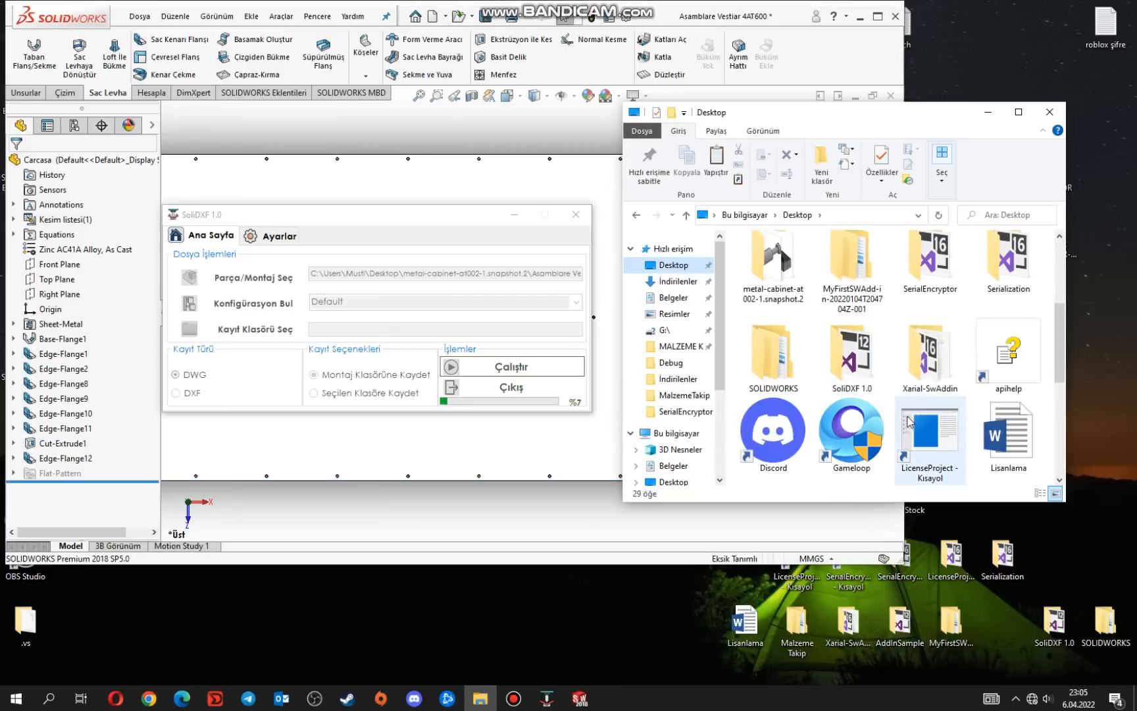
scroll(909, 422, "up", 3)
double_click(780, 355)
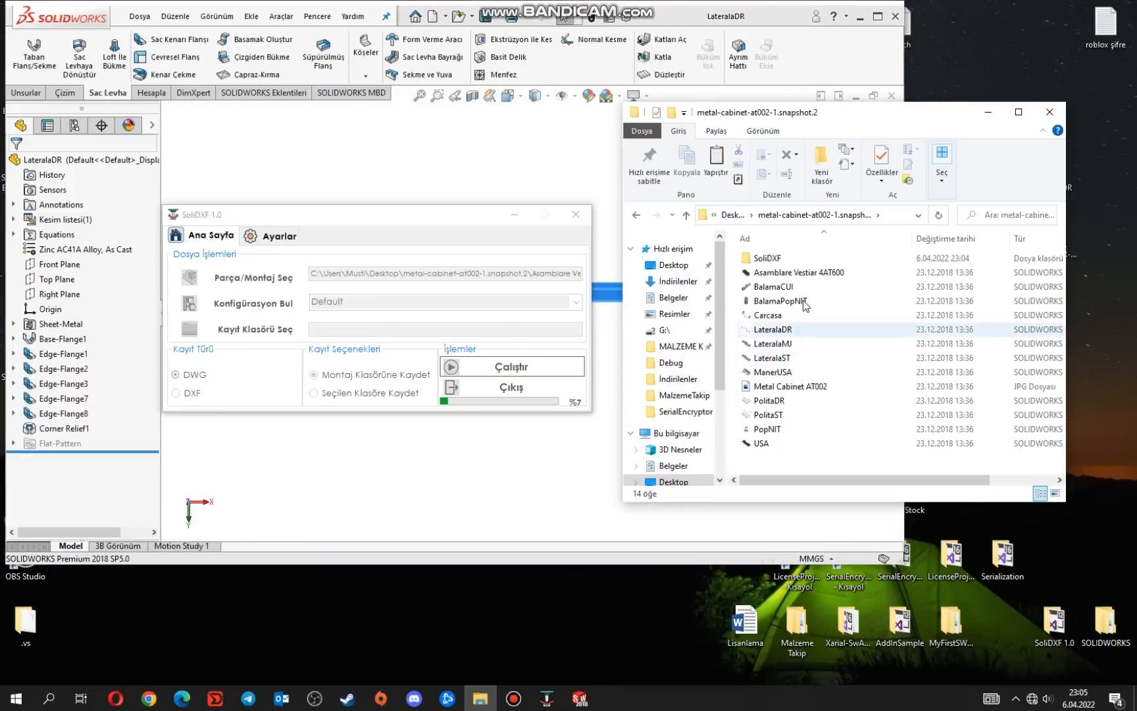
left_click(768, 260)
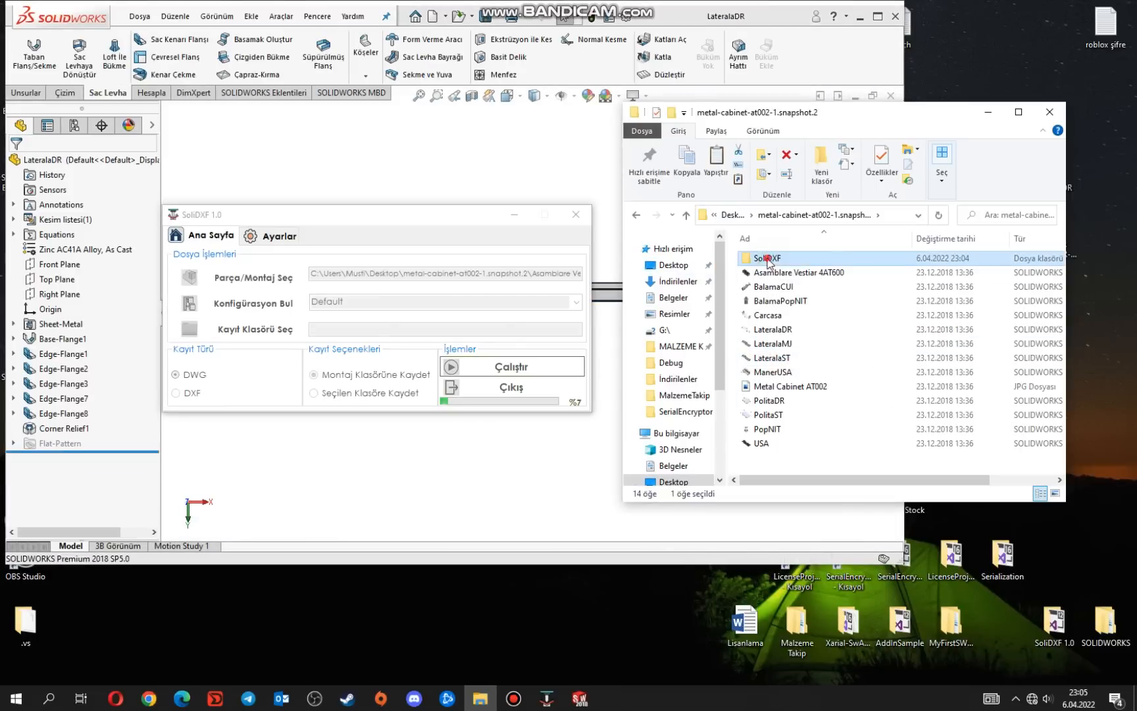
double_click(768, 259)
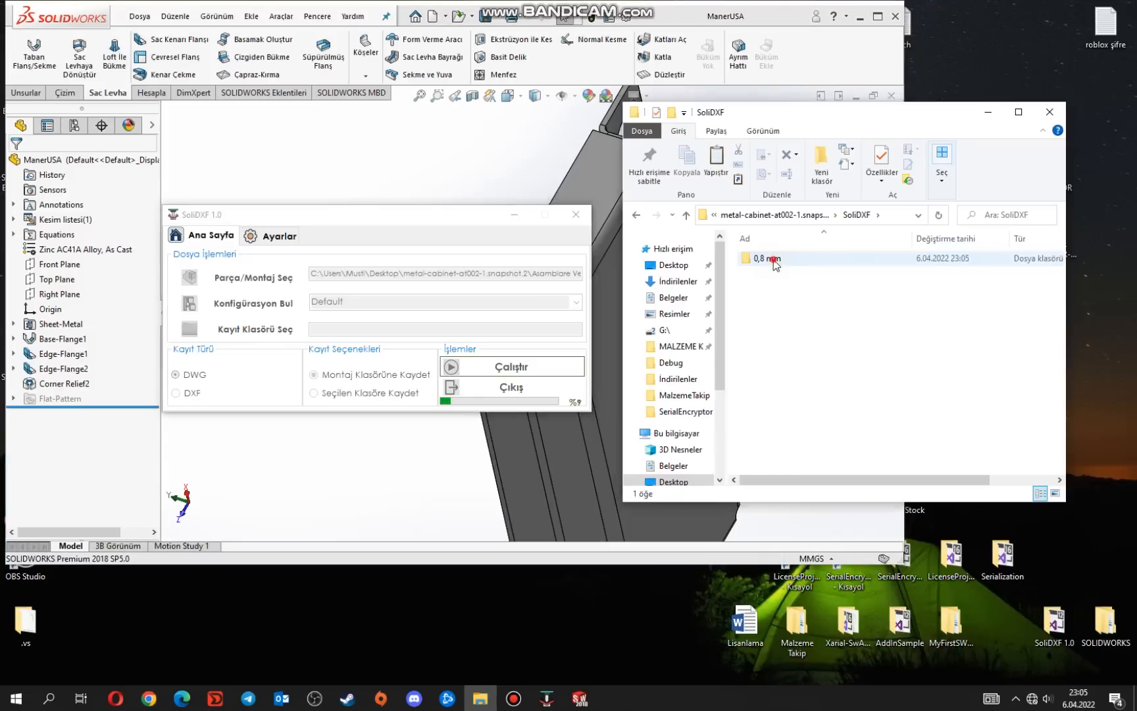
double_click(773, 261)
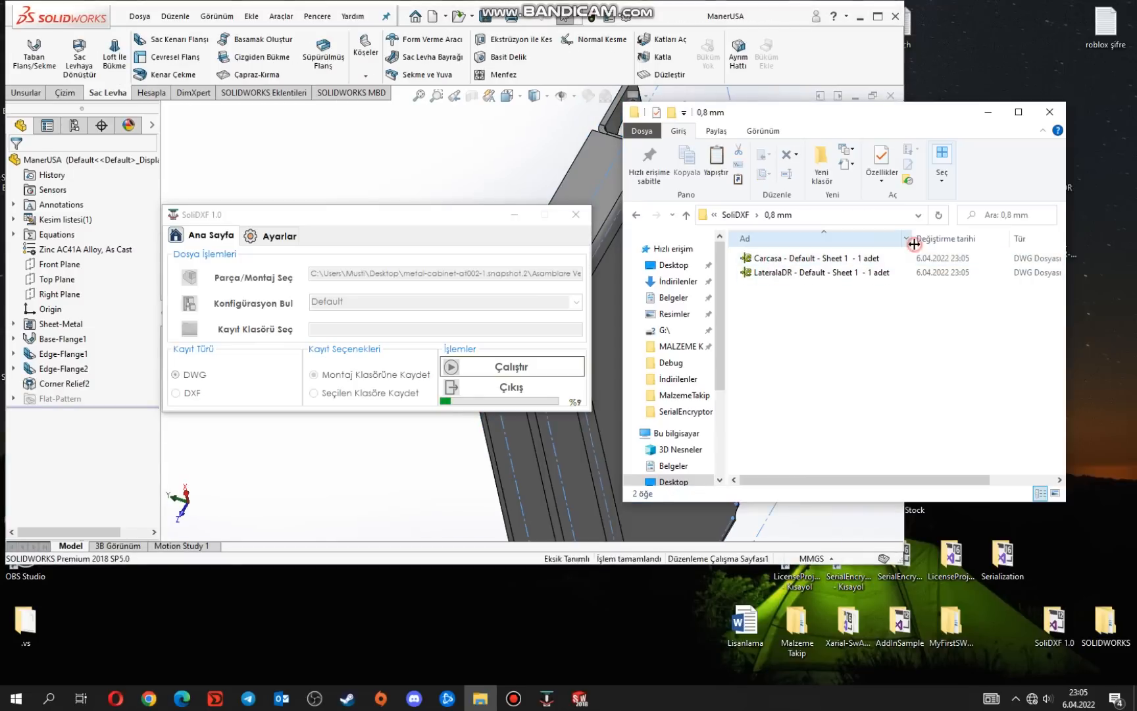
Step: Widen the name column, go up to the SoliDXF folder and reopen 0,8 mm to check the exported DWG files
left_click_drag(914, 243, 983, 243)
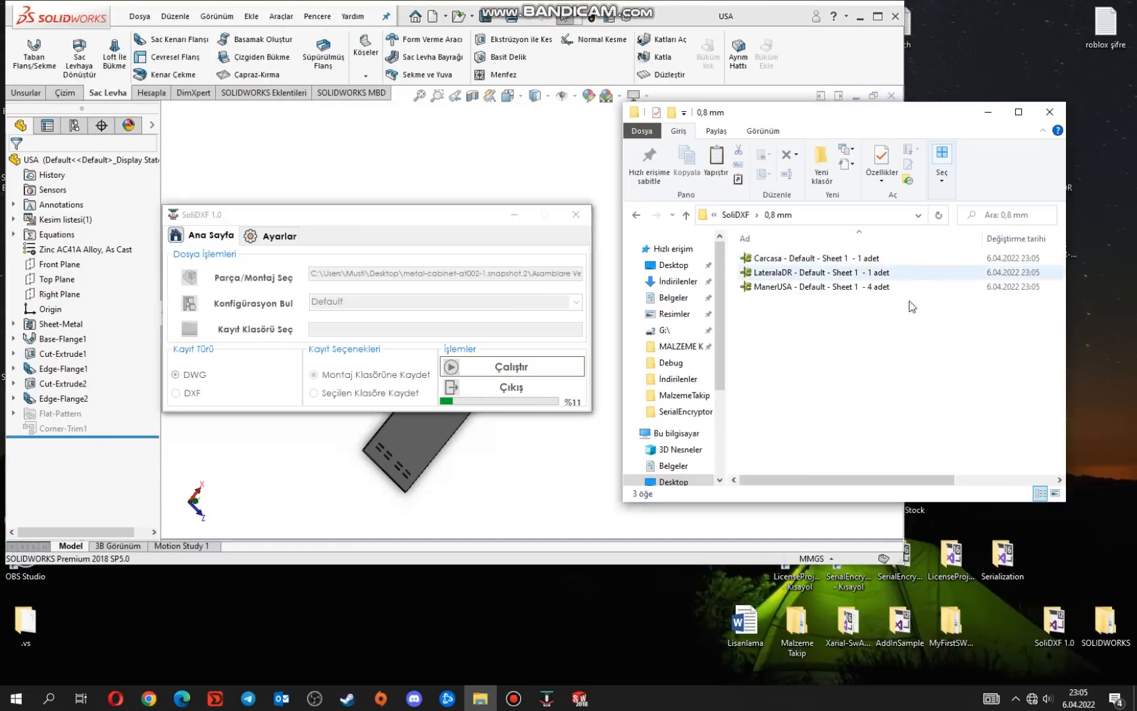
left_click(867, 339)
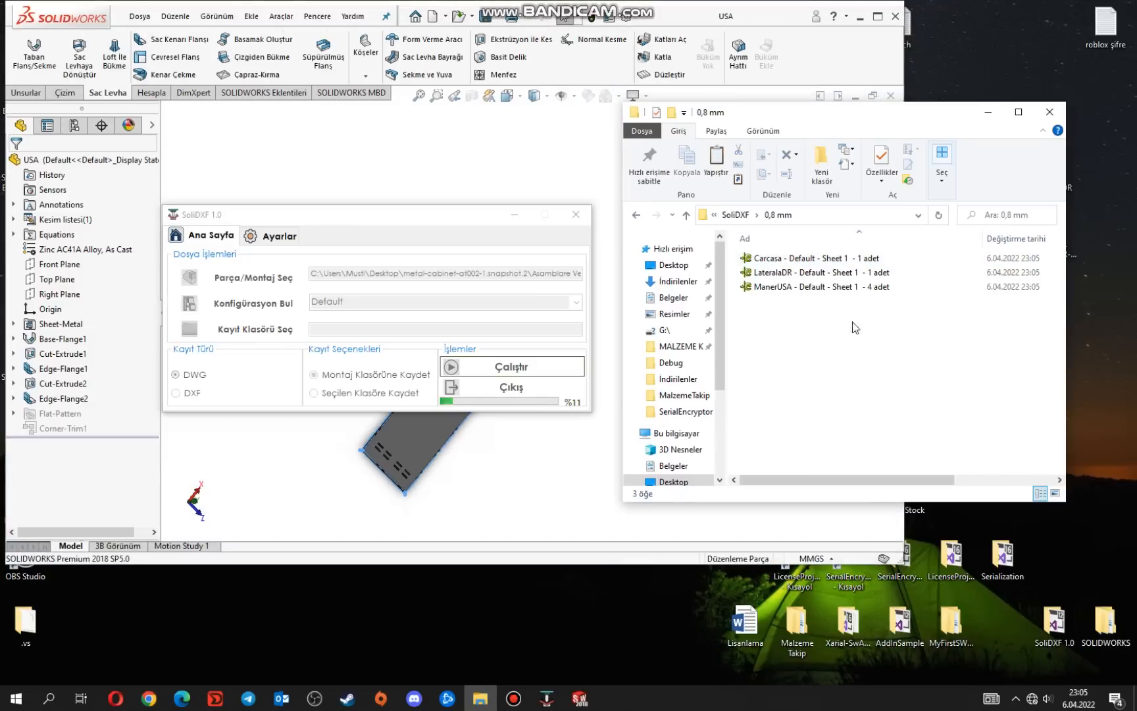
left_click(734, 214)
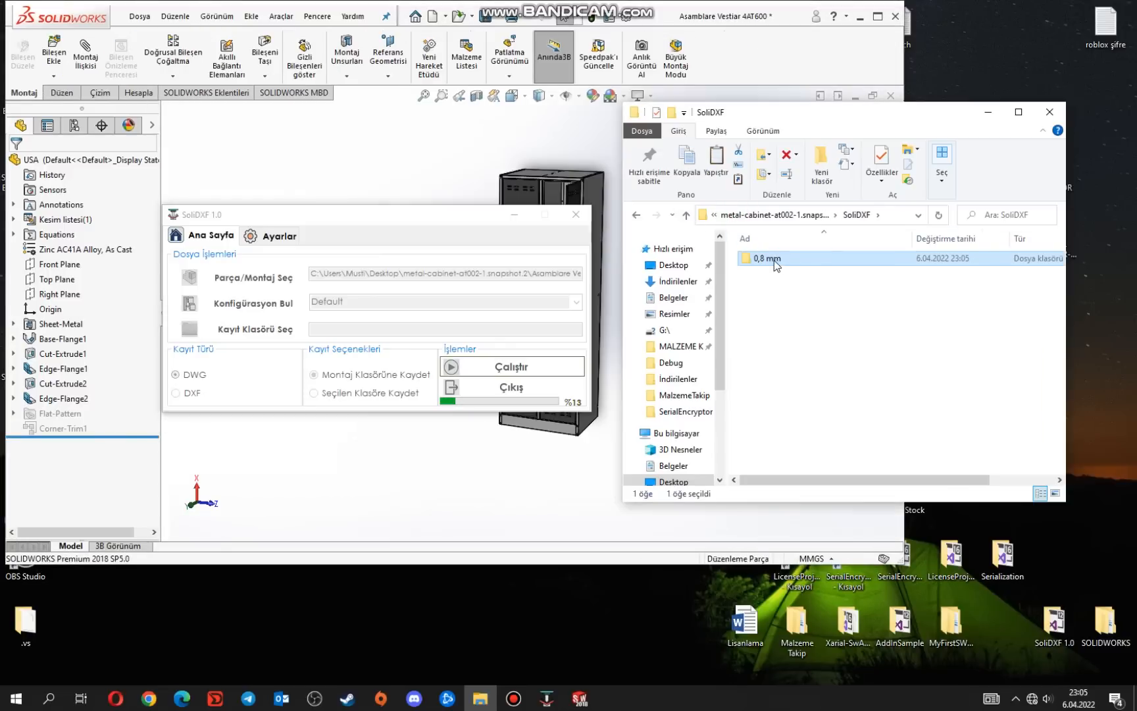
double_click(774, 261)
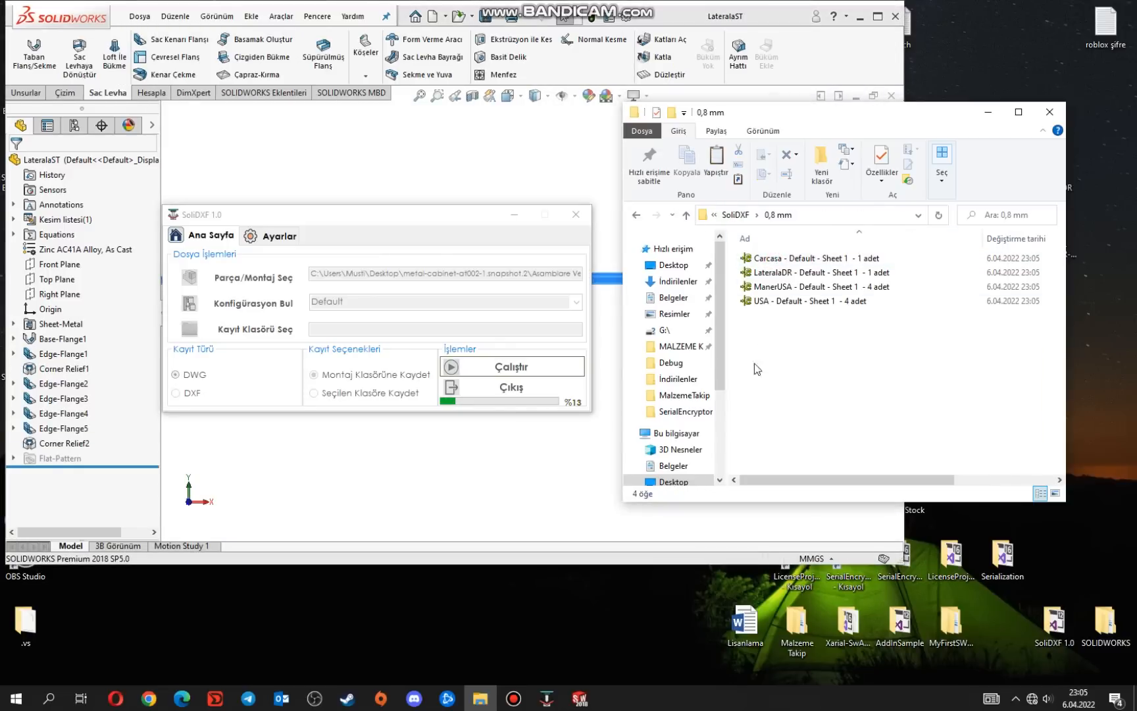
Step: Move the File Explorer and SoliDXF windows apart so the SOLIDWORKS model view is less covered
left_click_drag(701, 119, 831, 163)
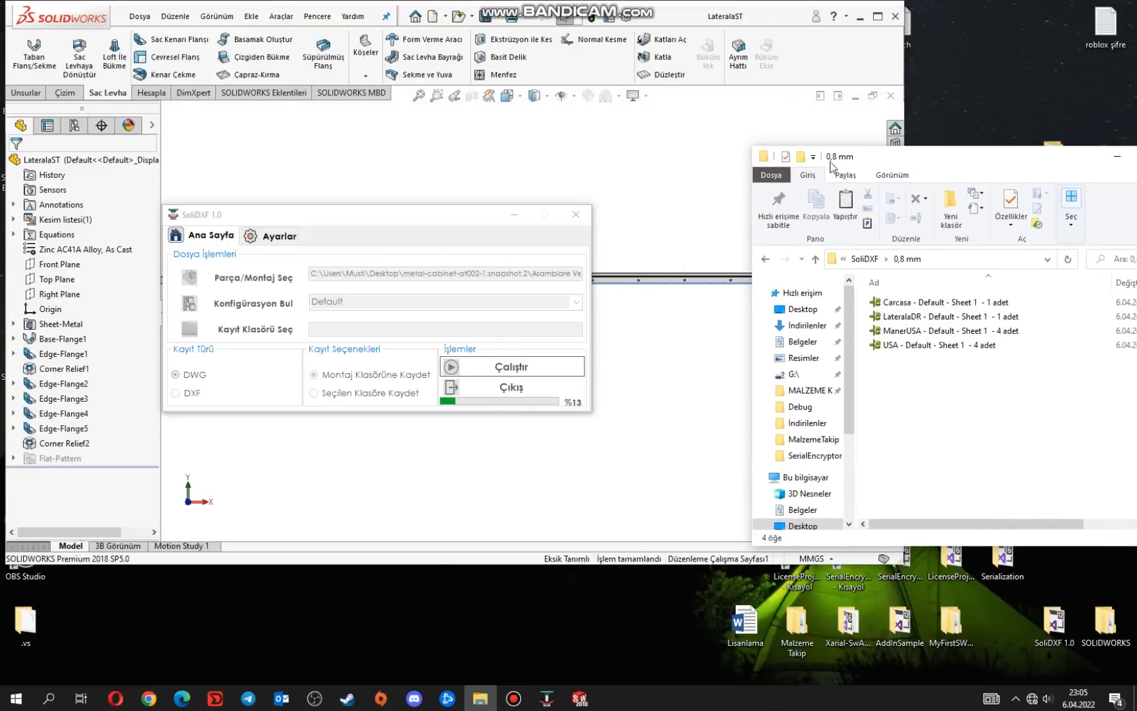
left_click_drag(443, 224, 305, 132)
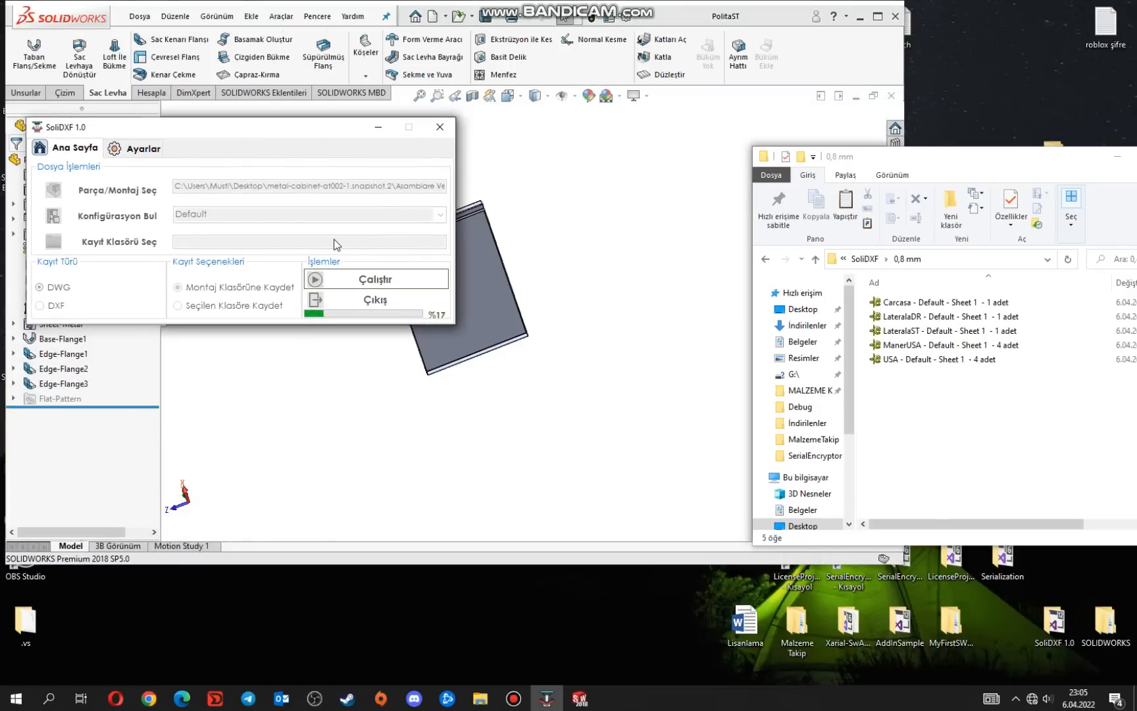
Step: Check the SoliDXF settings page while the export runs, then return to its home page
left_click(135, 148)
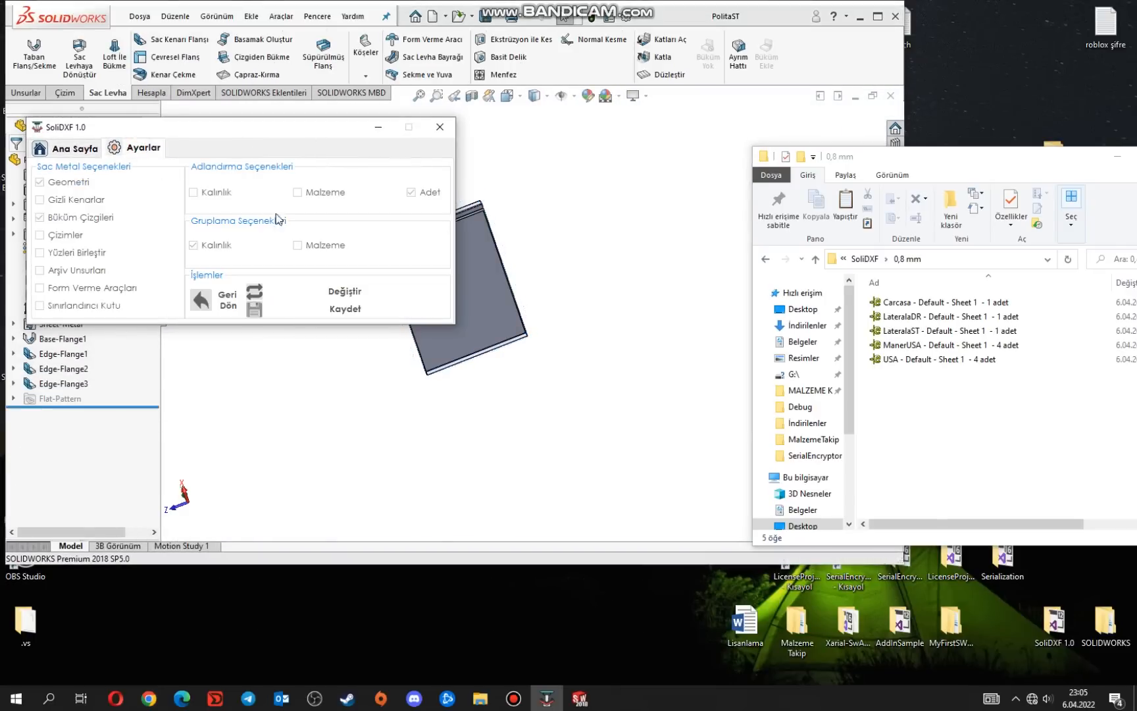
left_click(87, 151)
left_click_drag(254, 129, 259, 139)
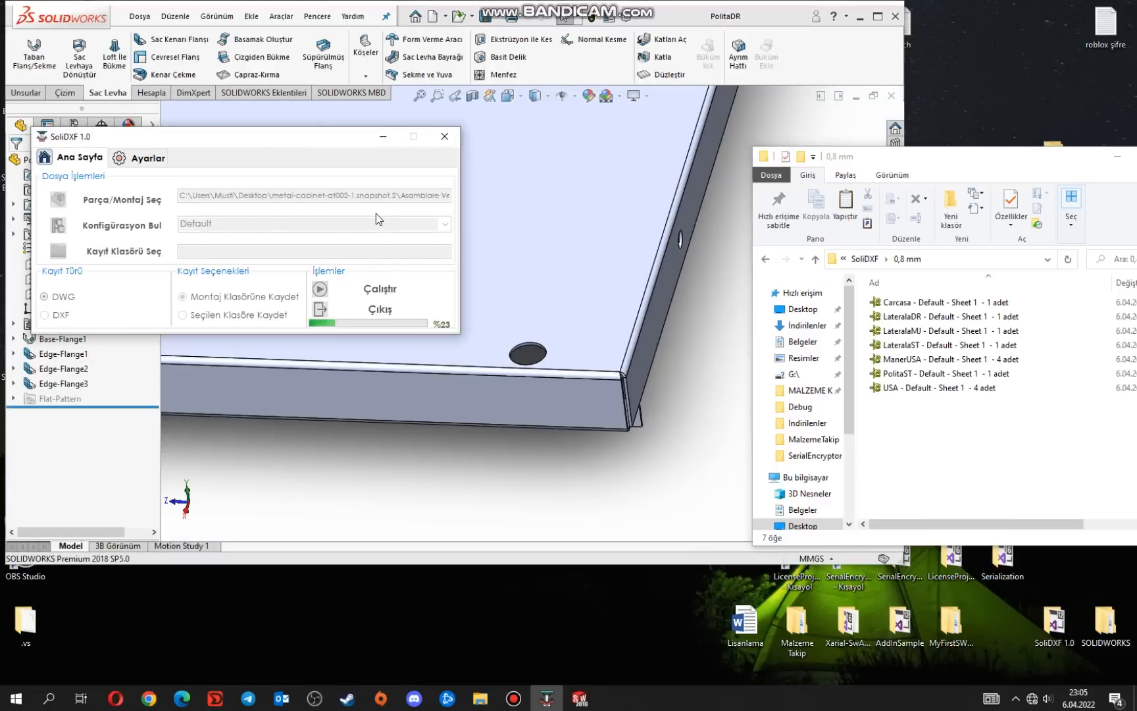
Step: Acknowledge the finished export and, in File Explorer, go up to the SoliDXF folder and reopen 0,8 mm
left_click_drag(955, 158, 879, 127)
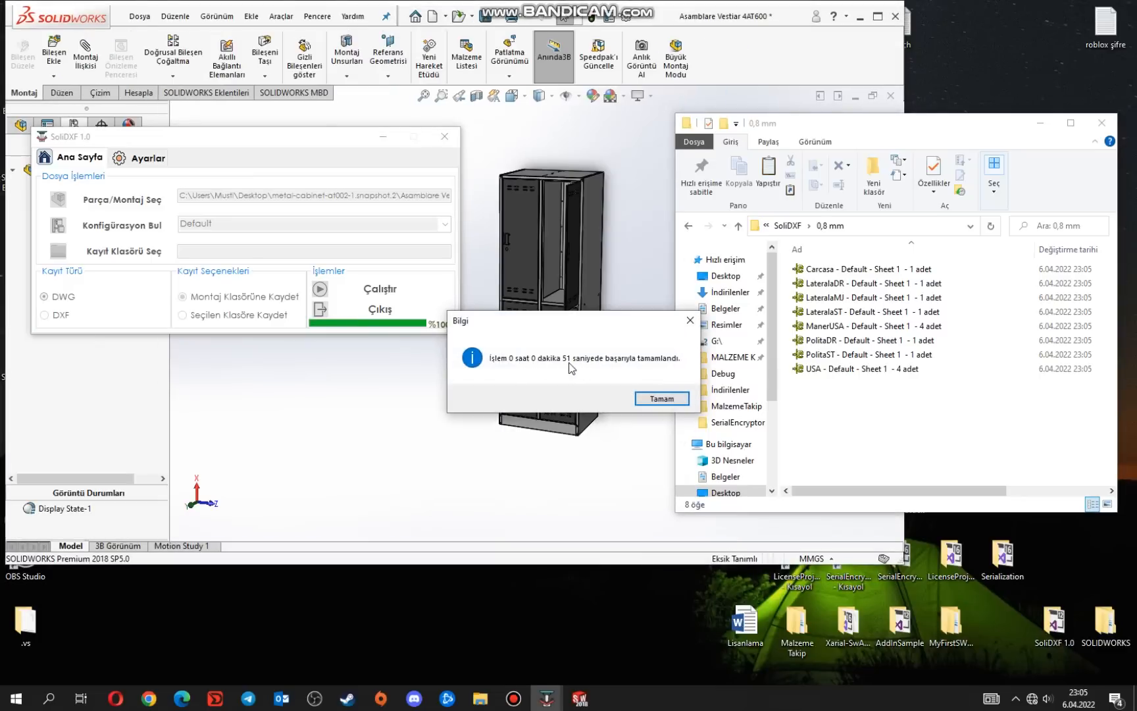
left_click(664, 399)
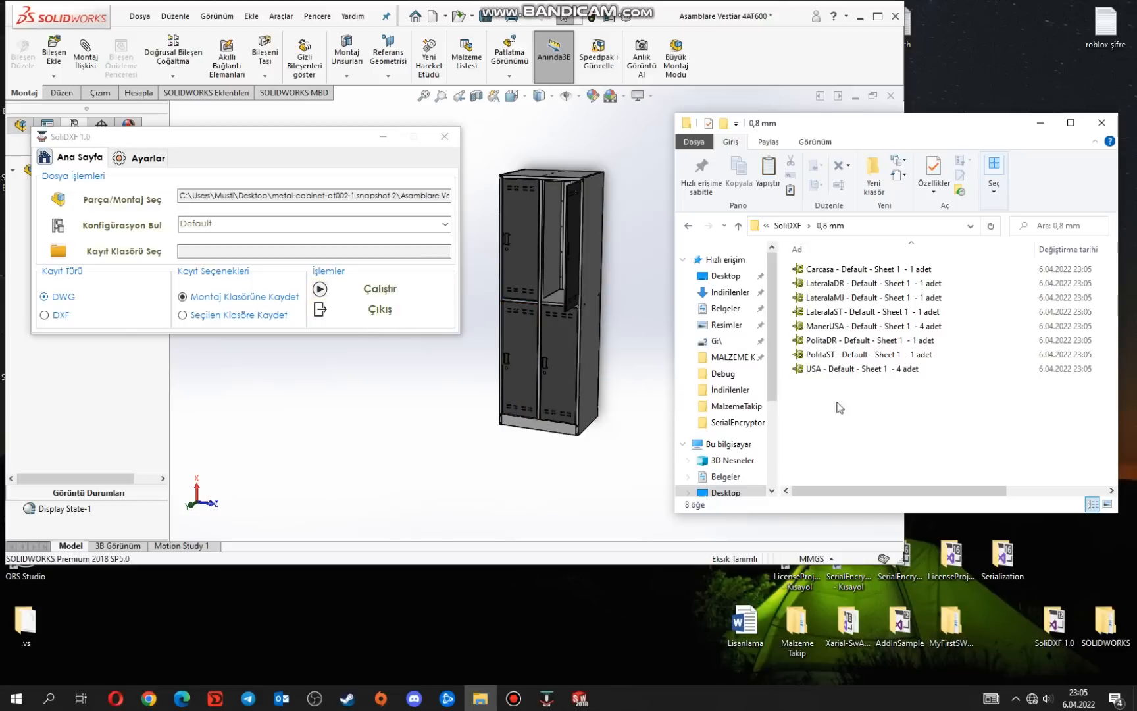
left_click(787, 226)
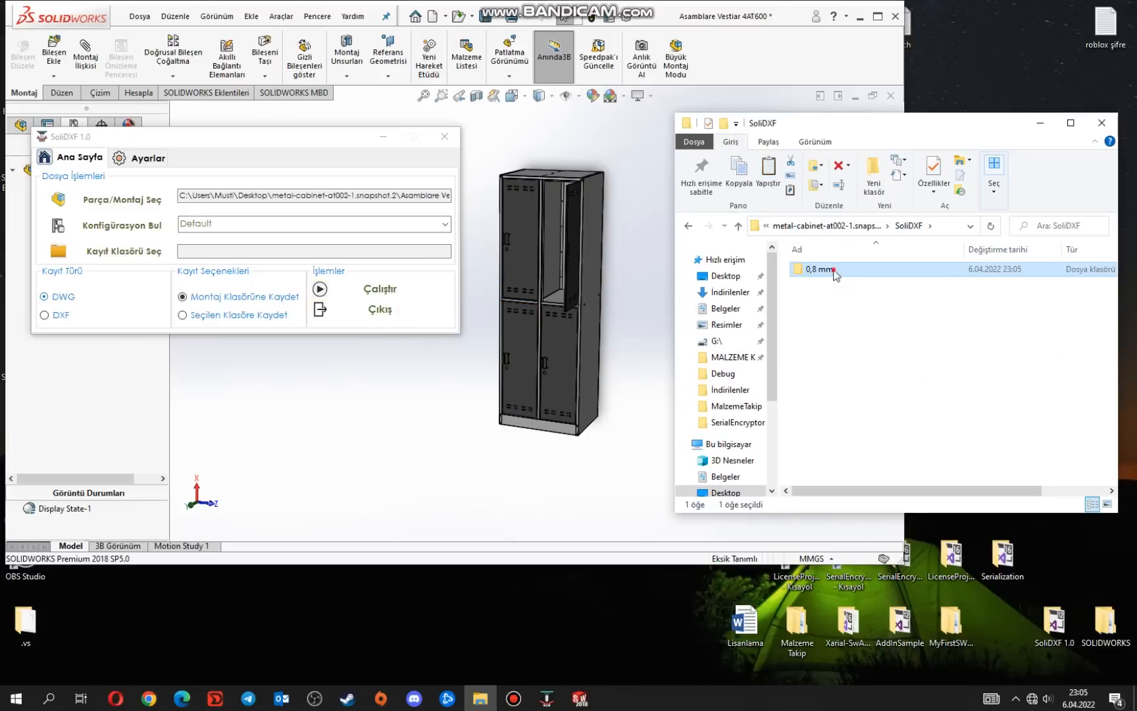
double_click(833, 269)
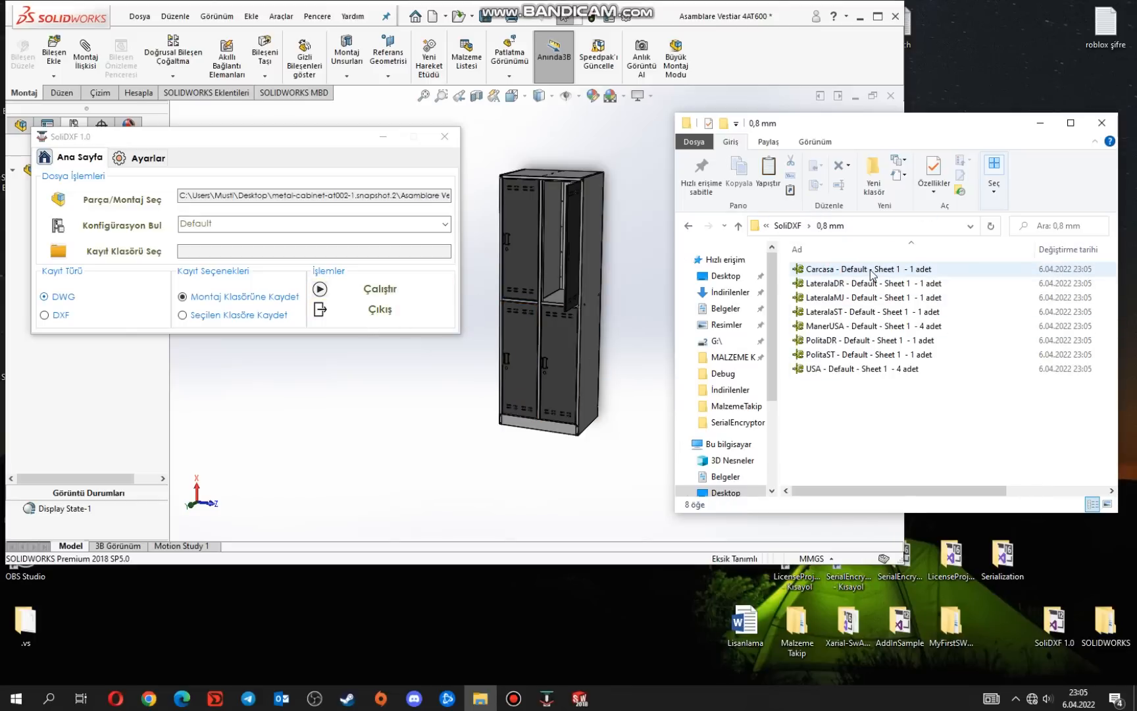
Step: Open the USA - Default - Sheet 1 - 4 adet drawing in eDrawings and examine its flat pattern
left_click(883, 369)
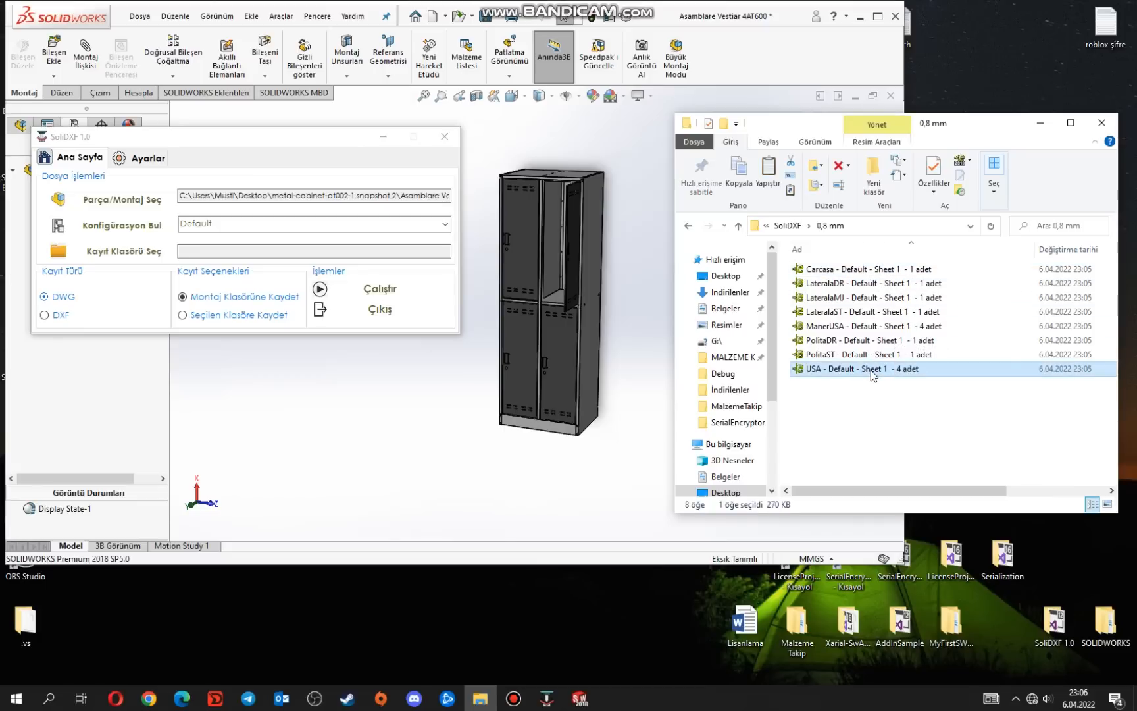
left_click(870, 370)
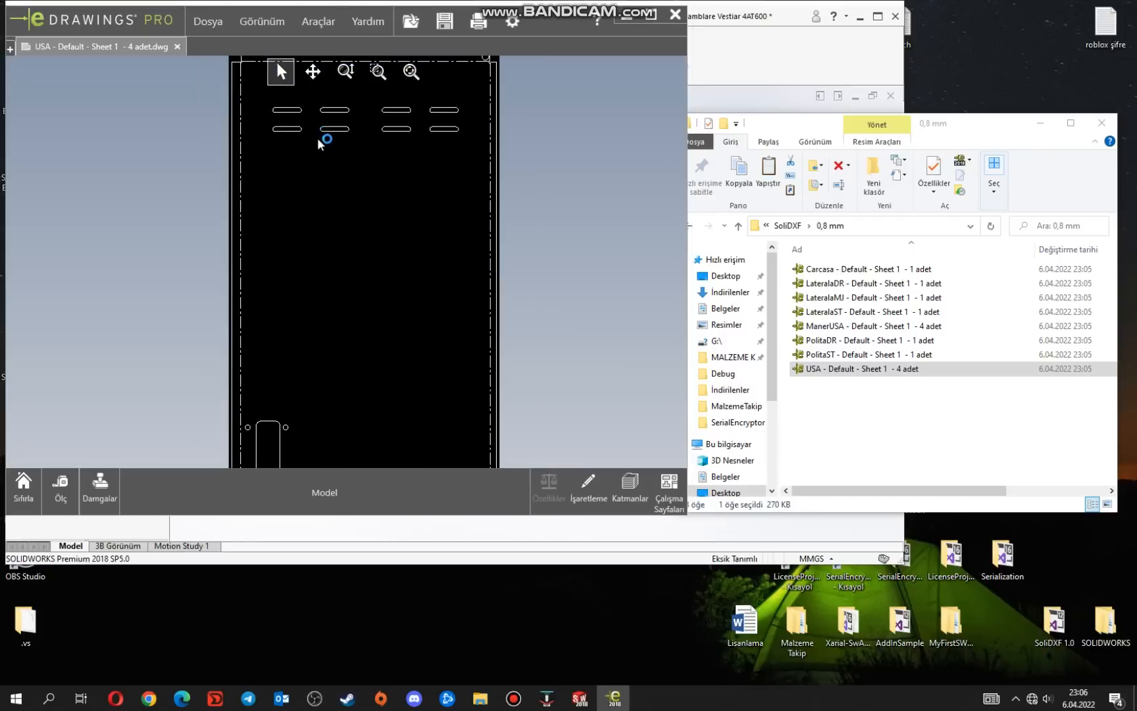
scroll(311, 207, "up", 5)
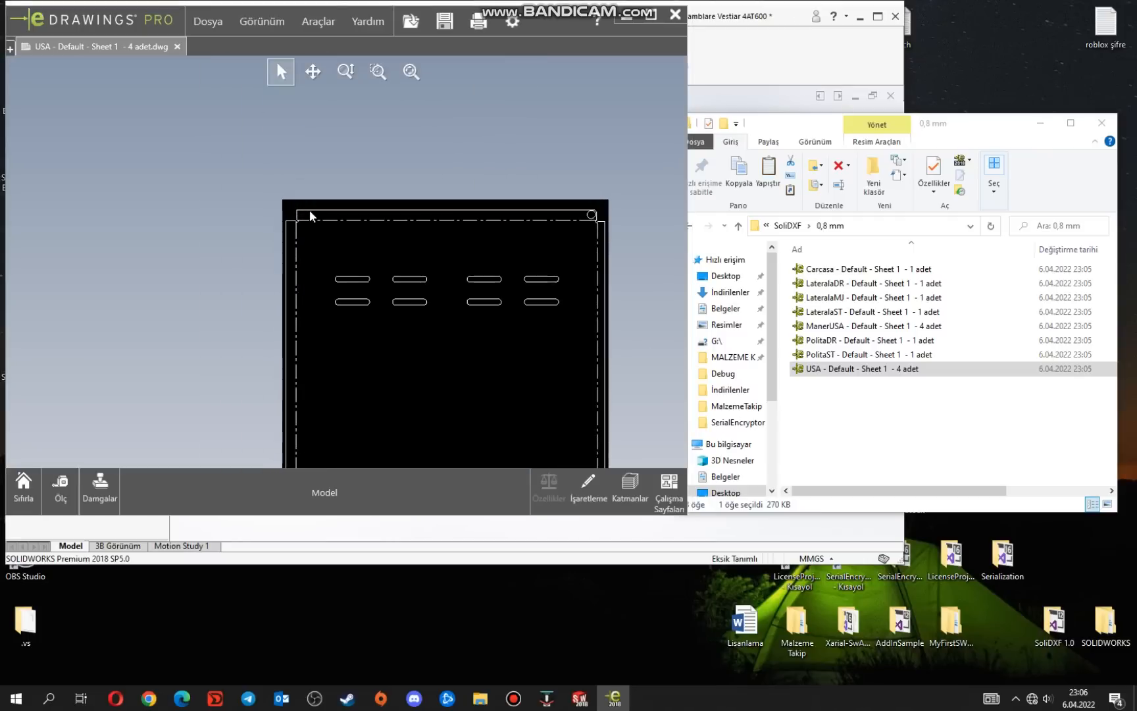
scroll(337, 257, "down", 6)
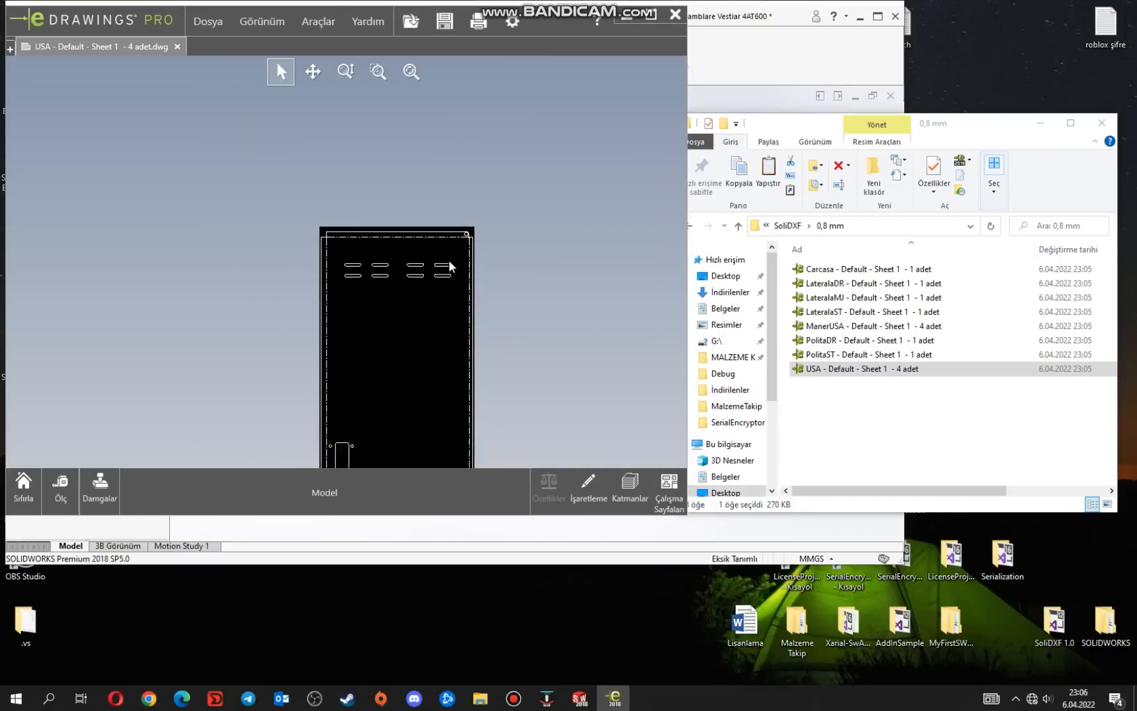
Step: Open the PolitaDR and LateralaDR drawings from the 0,8 mm folder, examine their flat patterns and close the eDrawings windows
double_click(866, 344)
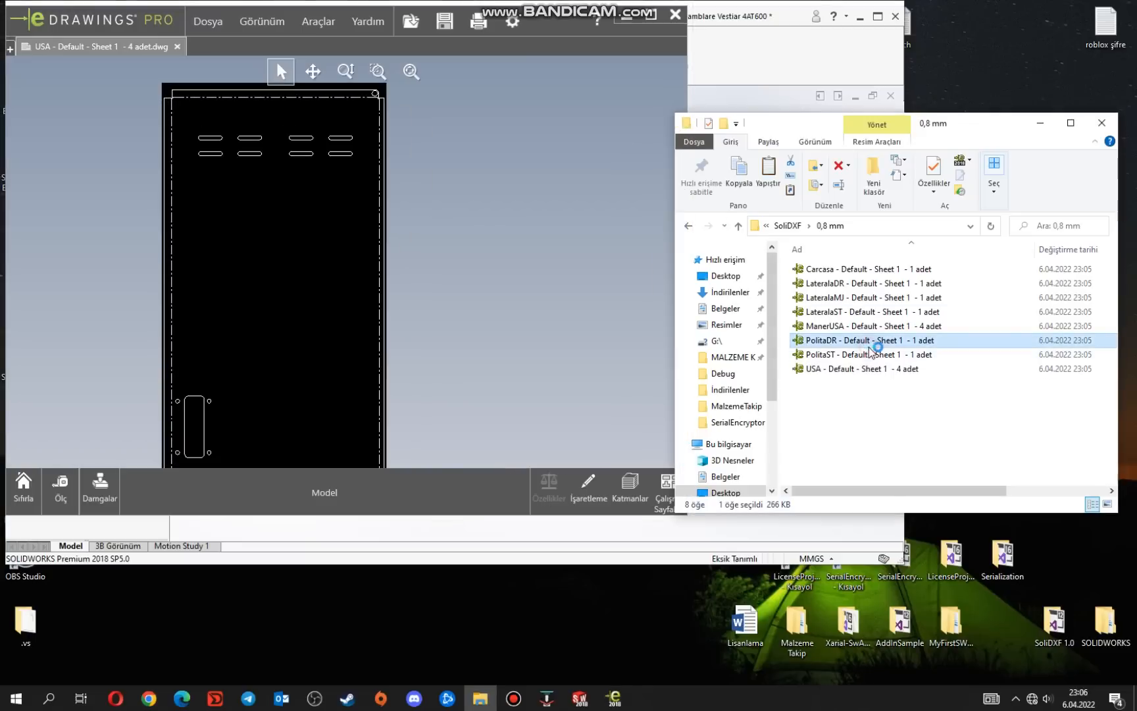
double_click(863, 284)
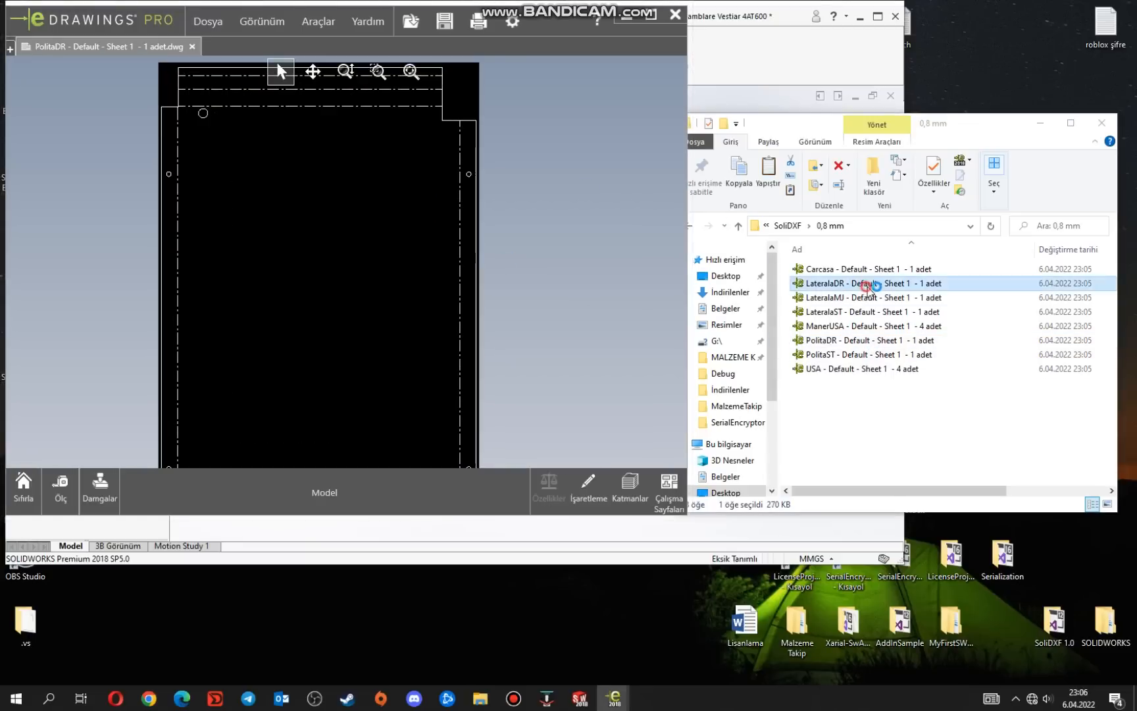
scroll(396, 118, "up", 5)
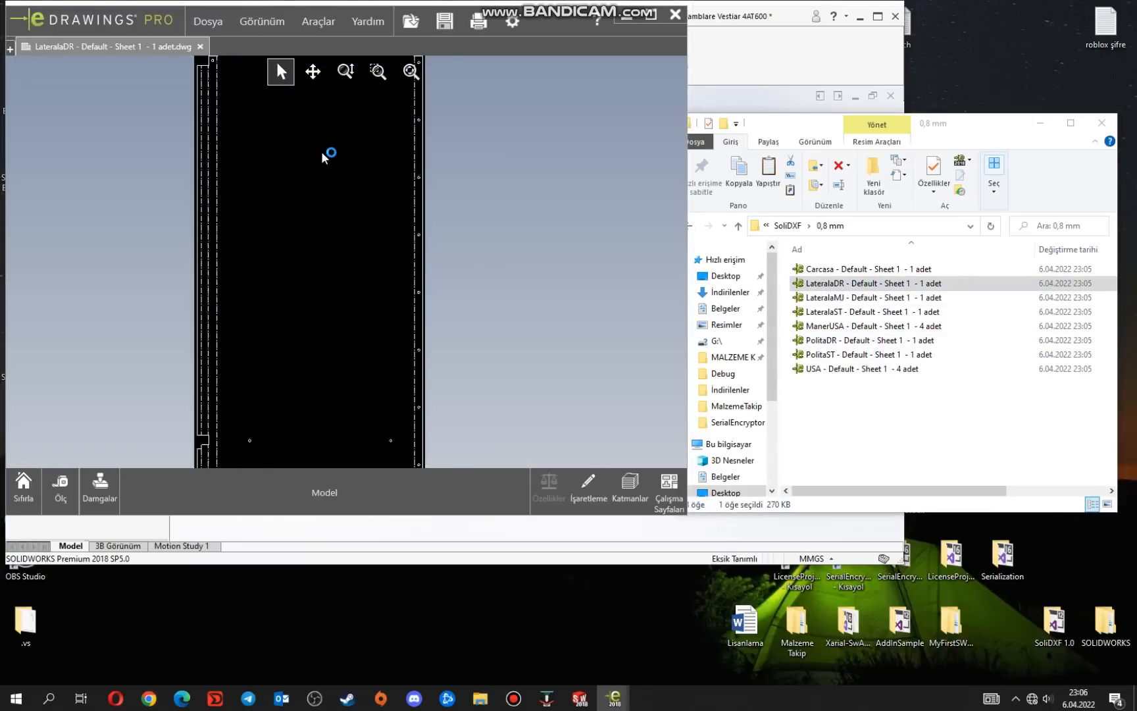
middle_click_drag(322, 153, 398, 71)
scroll(408, 241, "down", 5)
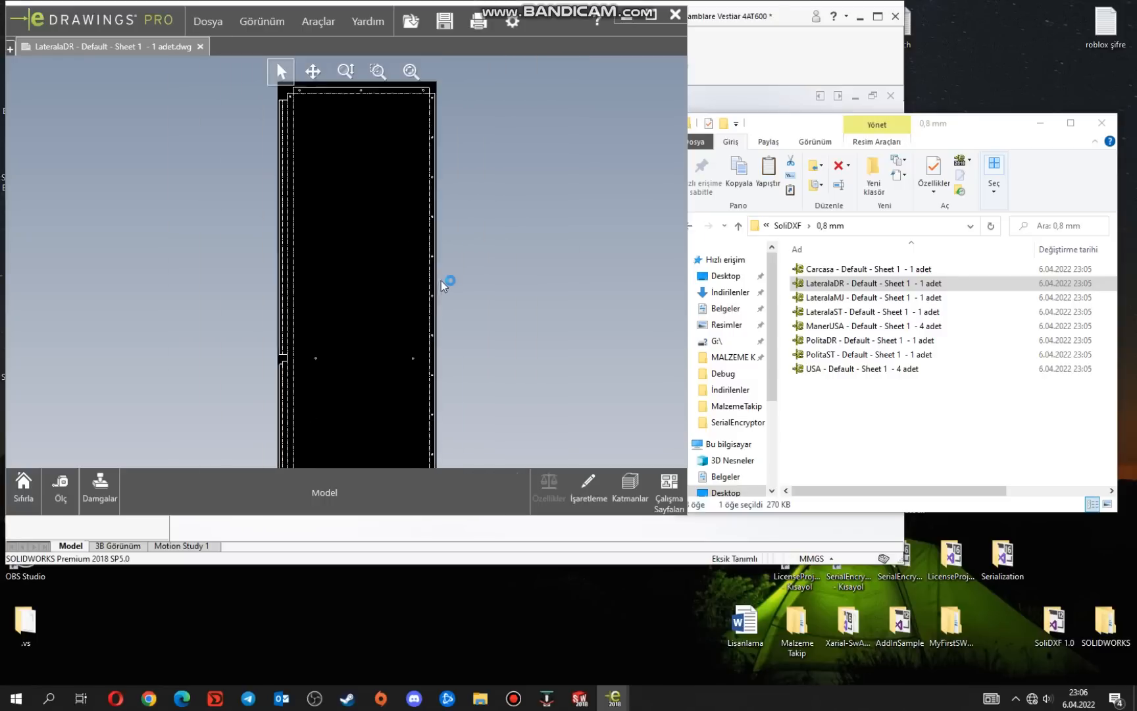
left_click(678, 27)
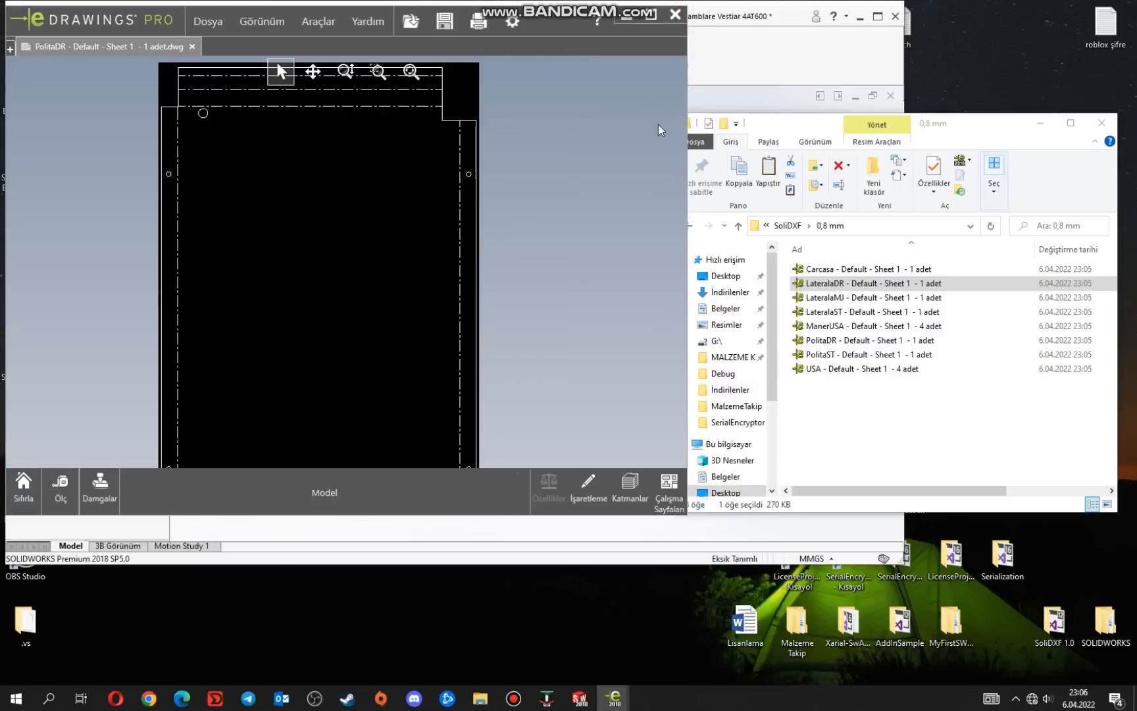
left_click(679, 27)
Step: Delete the 0,8 mm folder from the SoliDXF output folder in File Explorer
left_click(824, 226)
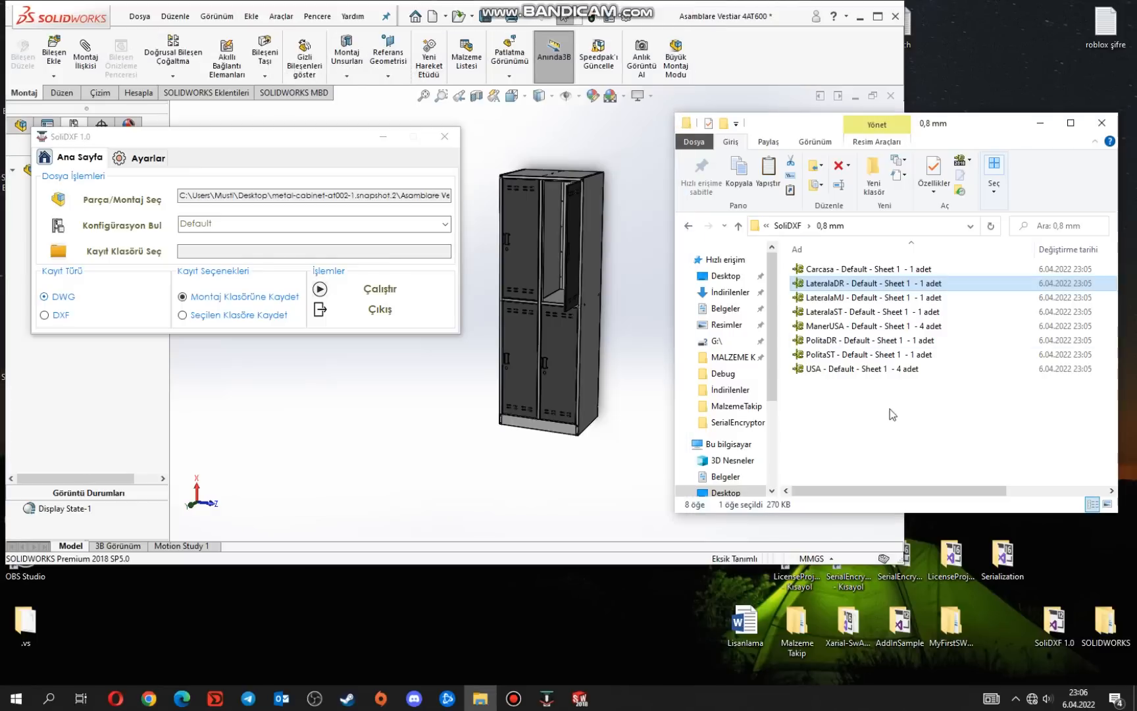
left_click(787, 225)
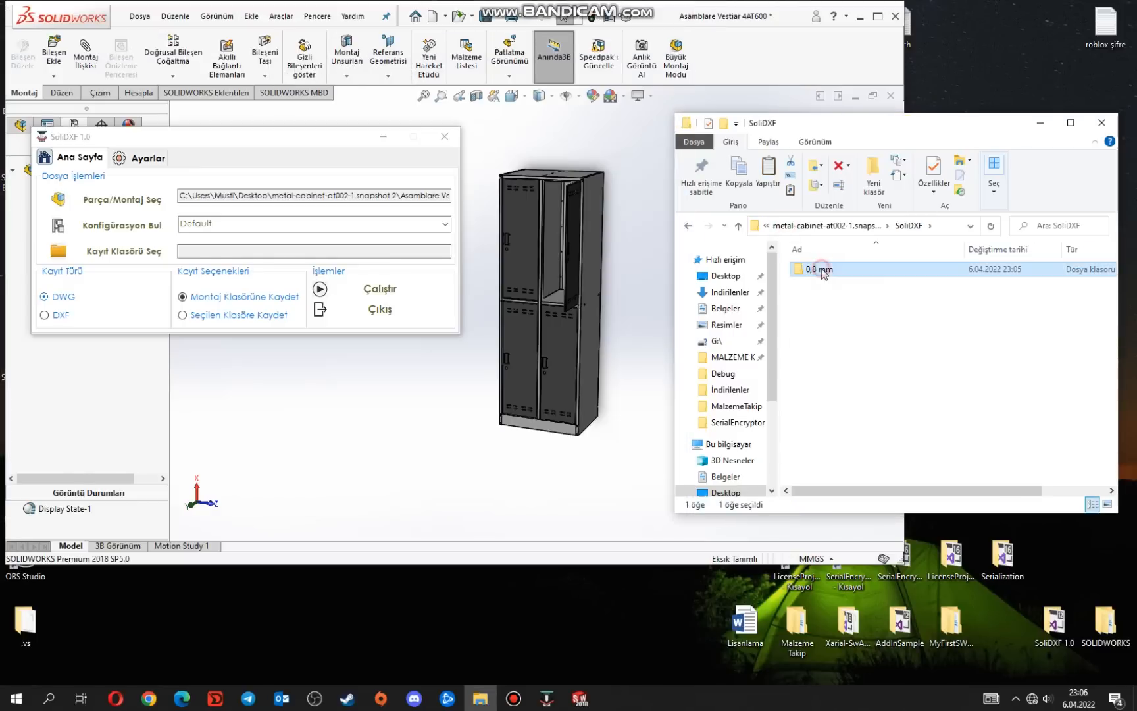
right_click(821, 267)
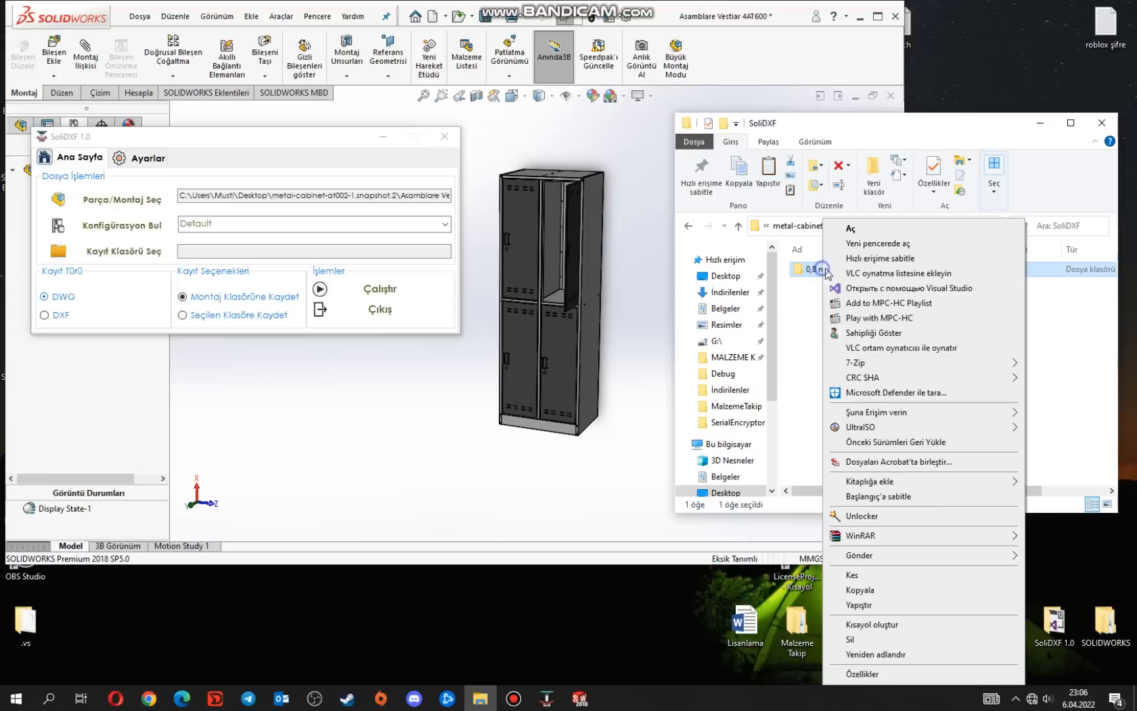
left_click(856, 639)
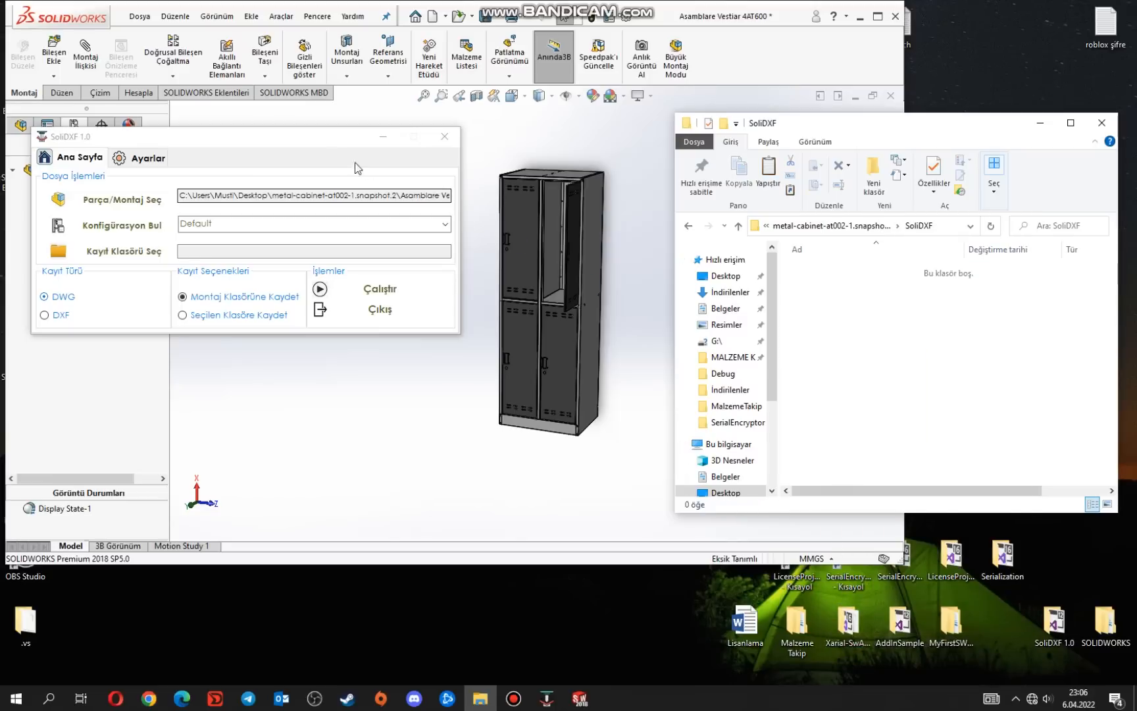
Step: In the SoliDXF settings, add Kalınlık and Malzeme to the file naming and Malzeme to the grouping, and save the settings
left_click(331, 152)
left_click(134, 158)
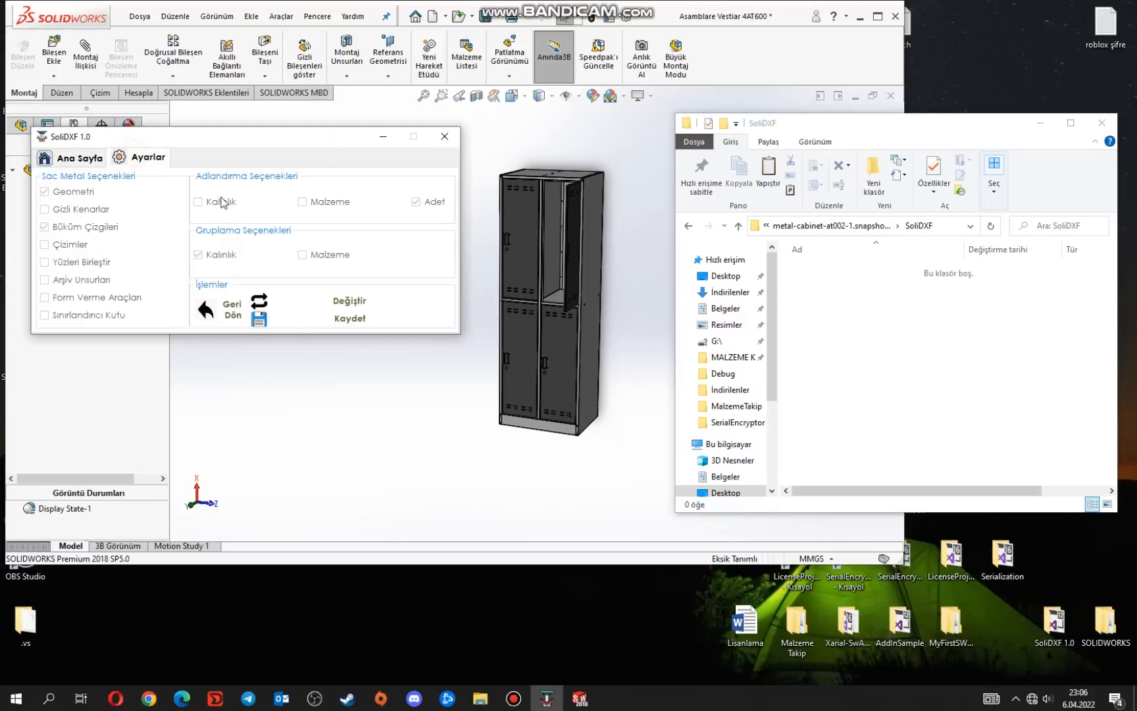
left_click(347, 301)
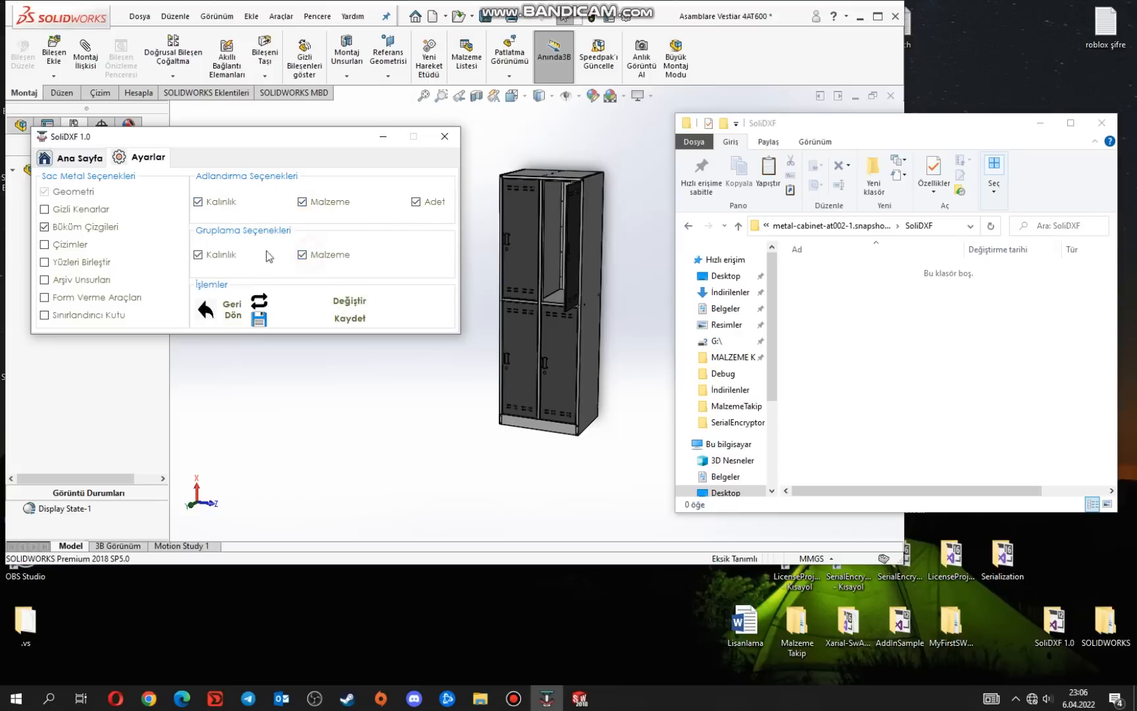
left_click(345, 317)
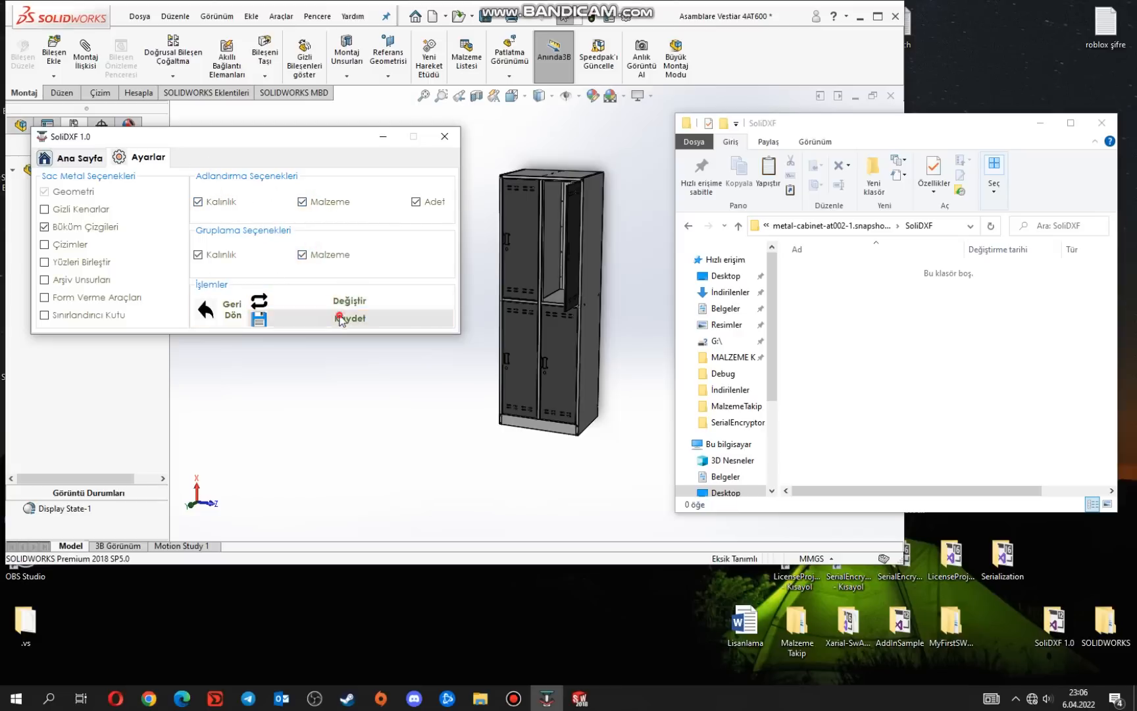
left_click(616, 398)
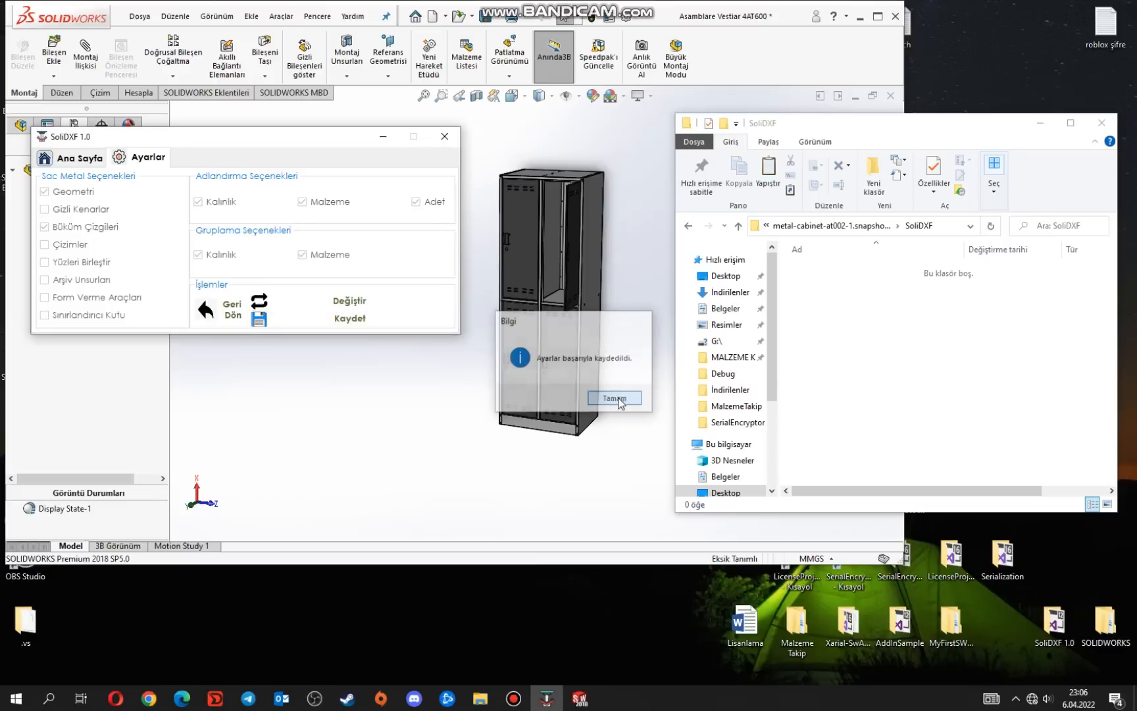
left_click(224, 313)
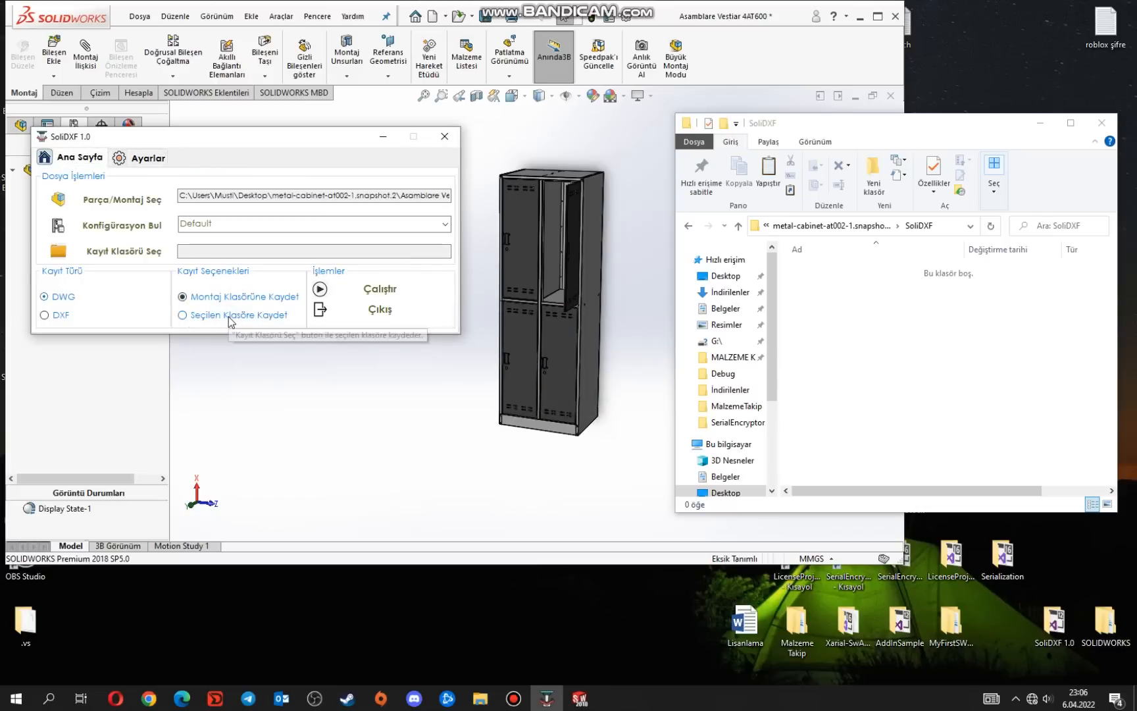
Step: Set the export to save to a selected folder and create a Desktop folder named lazer kesim as the destination
left_click(225, 317)
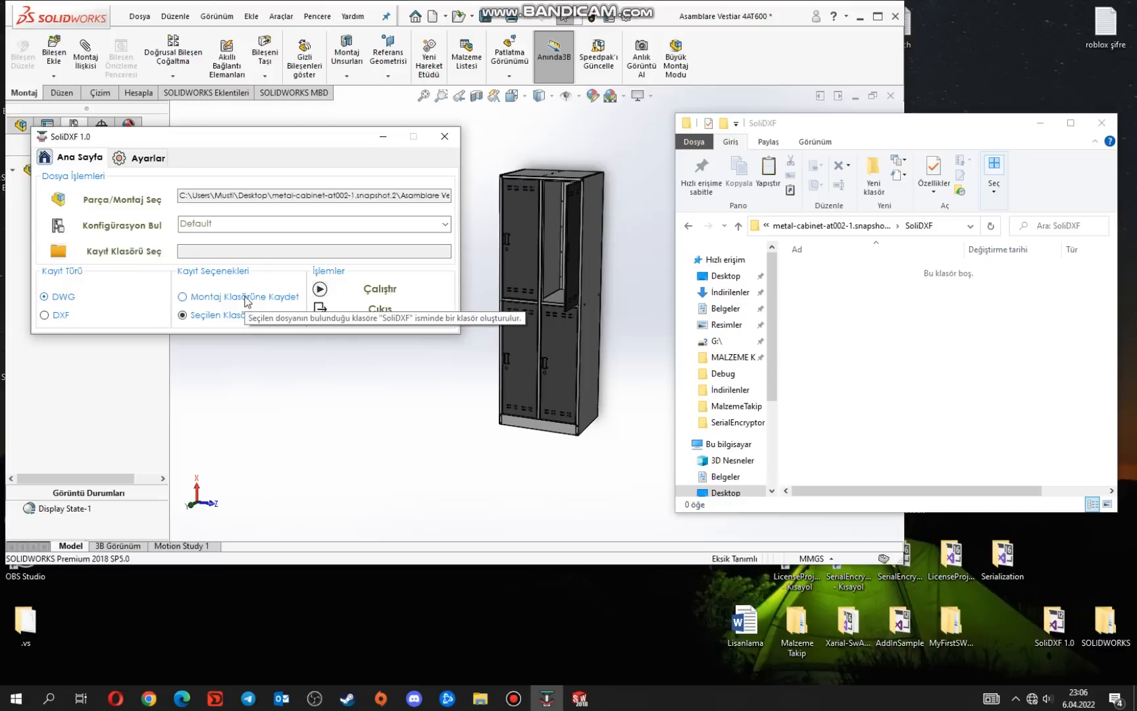
left_click(116, 252)
scroll(511, 424, "down", 3)
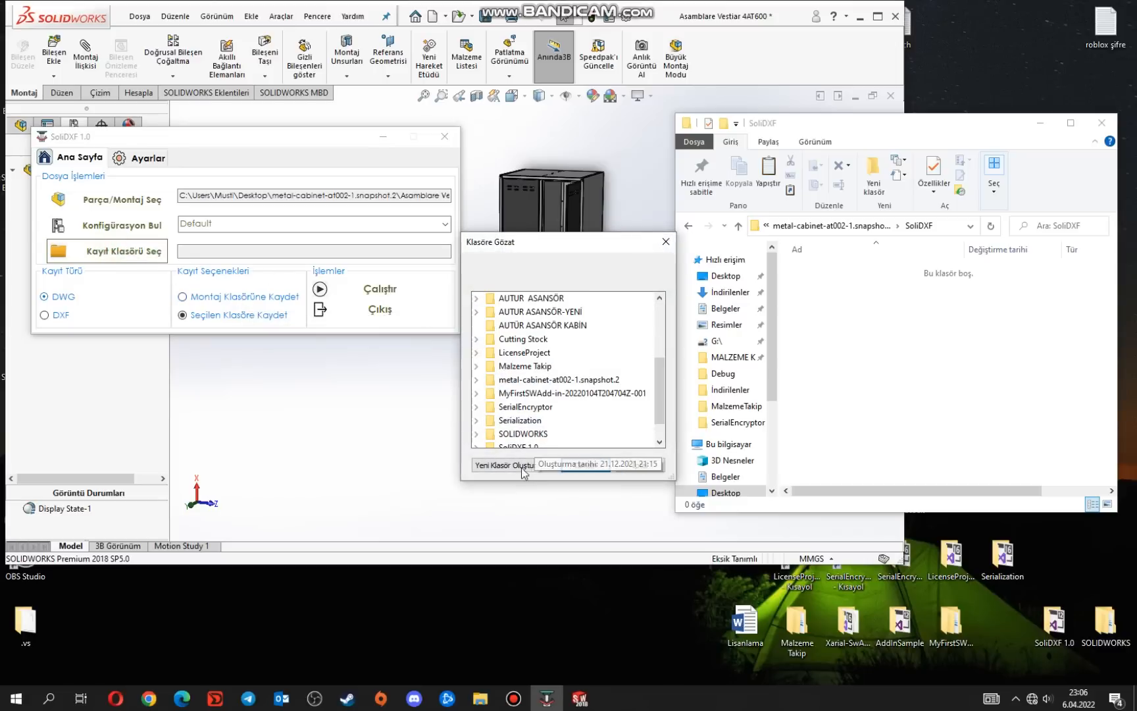
left_click(520, 465)
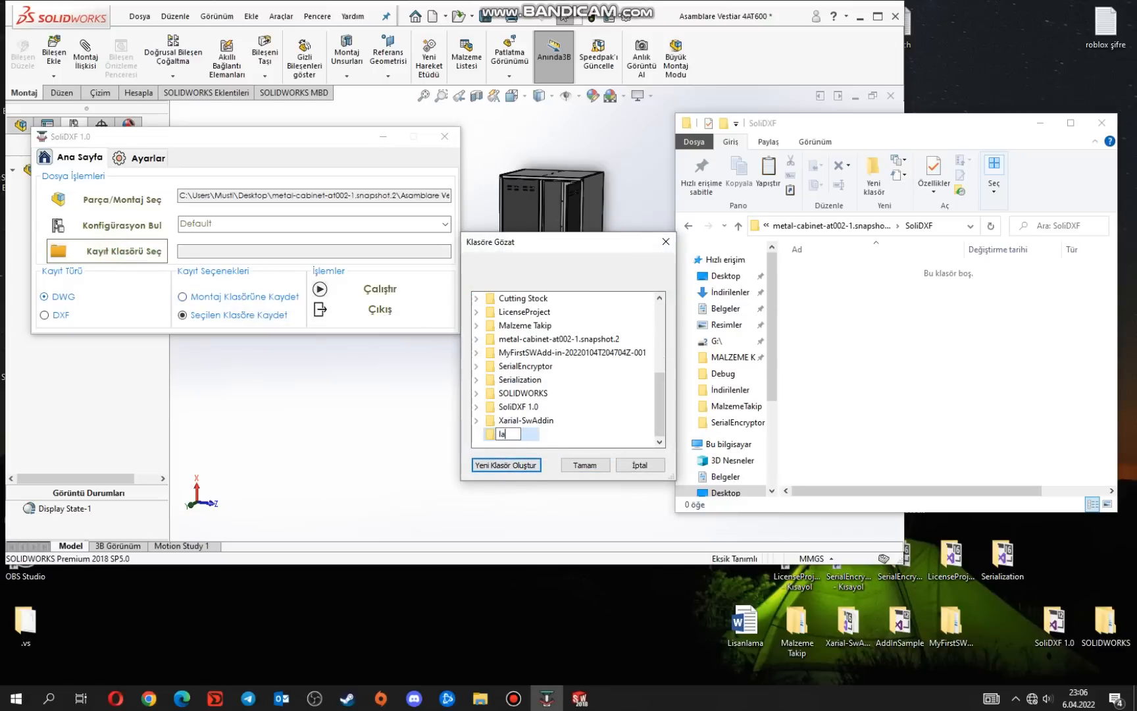
key("Return")
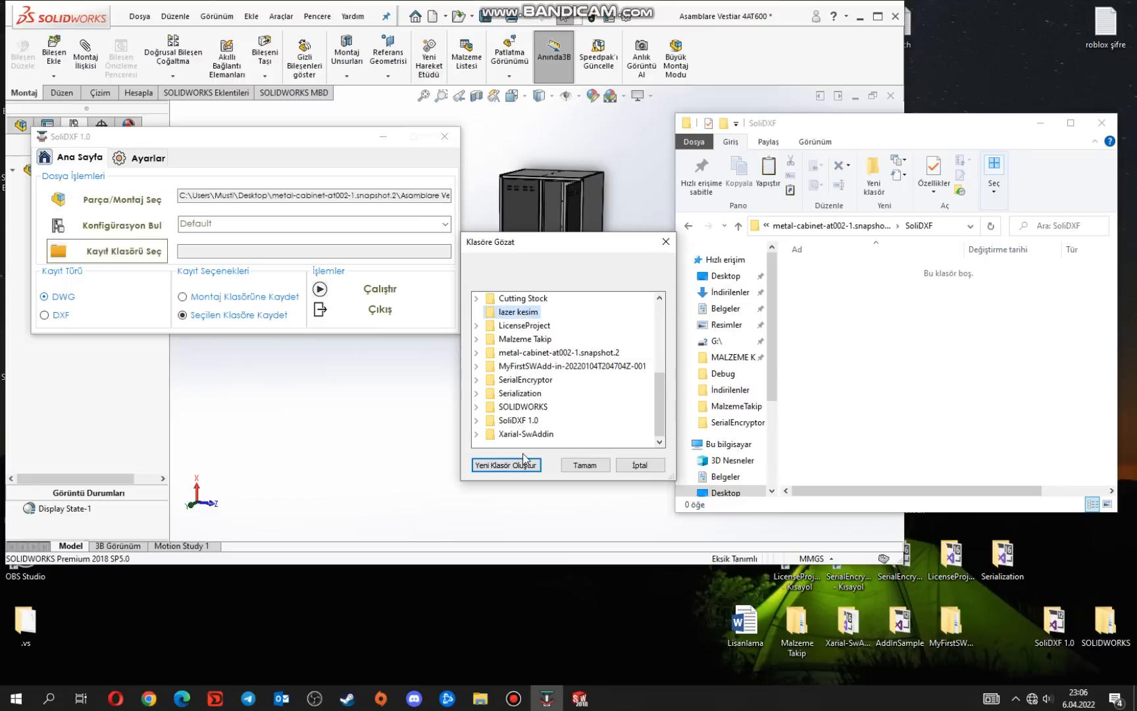
left_click(584, 465)
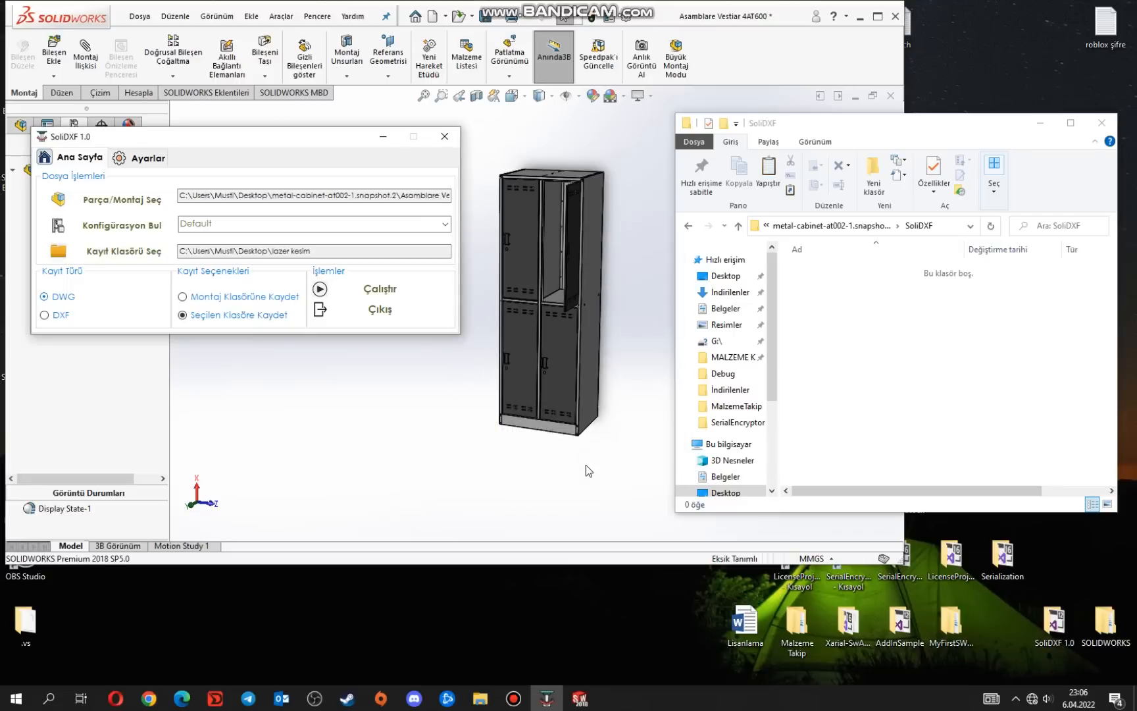
Step: Open the lazer kesim folder from the Desktop in File Explorer to watch for the exported files
left_click(889, 343)
left_click(726, 275)
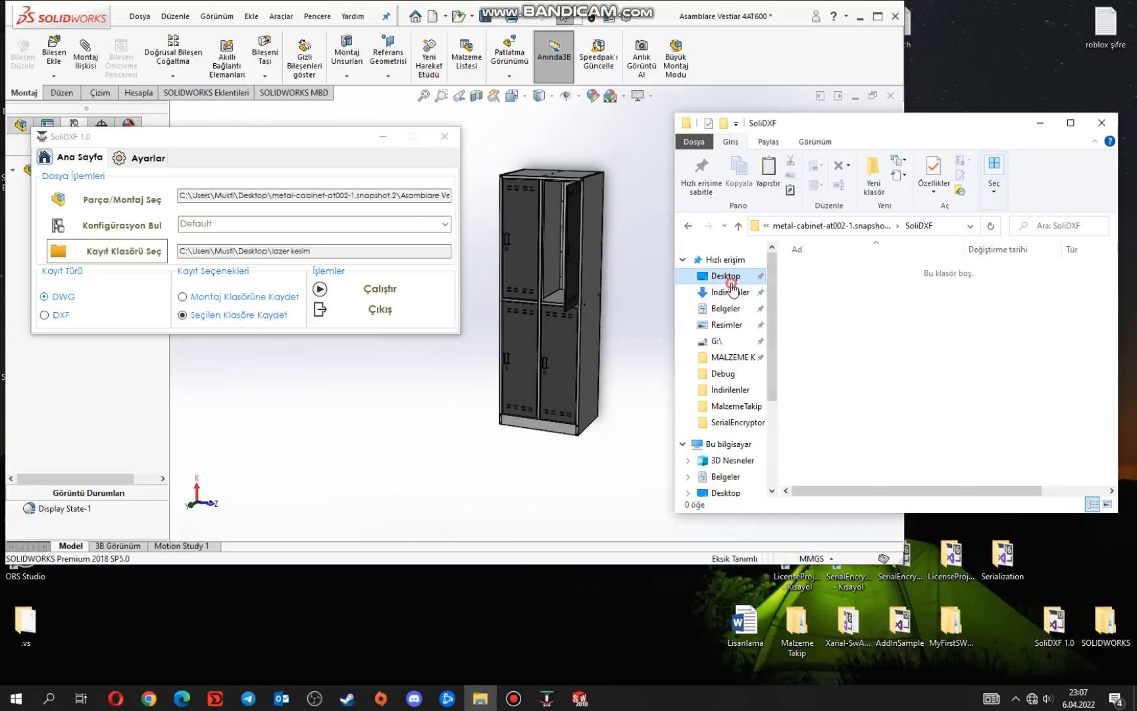
double_click(957, 363)
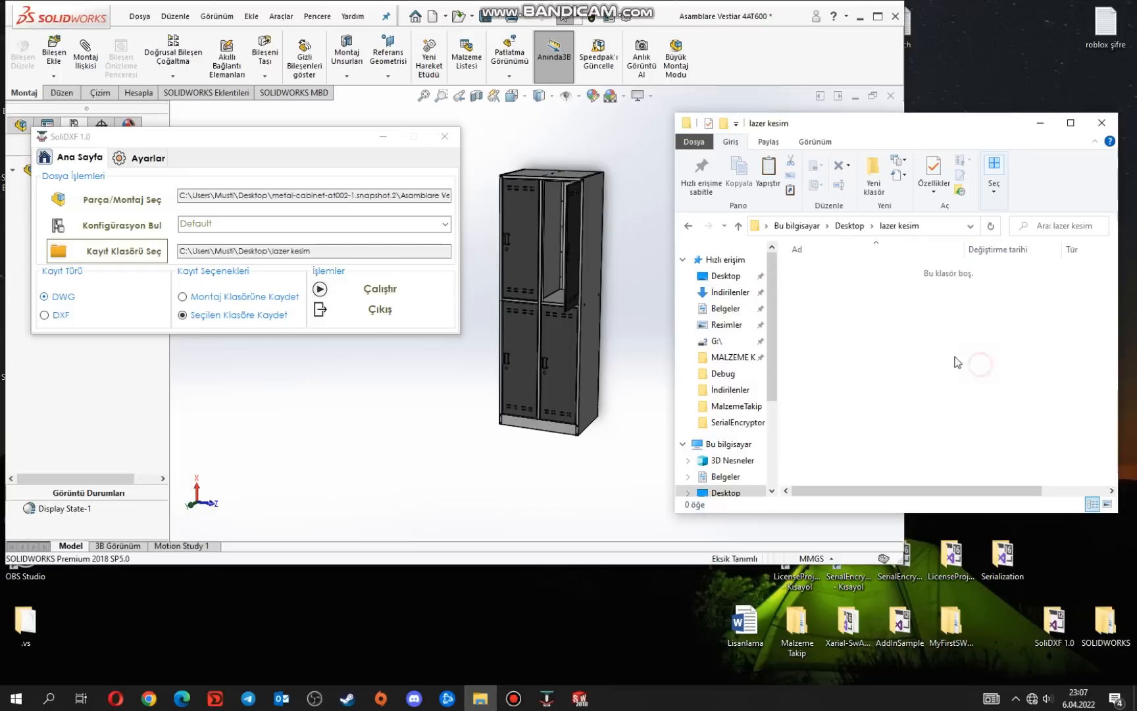
right_click(831, 346)
left_click(847, 412)
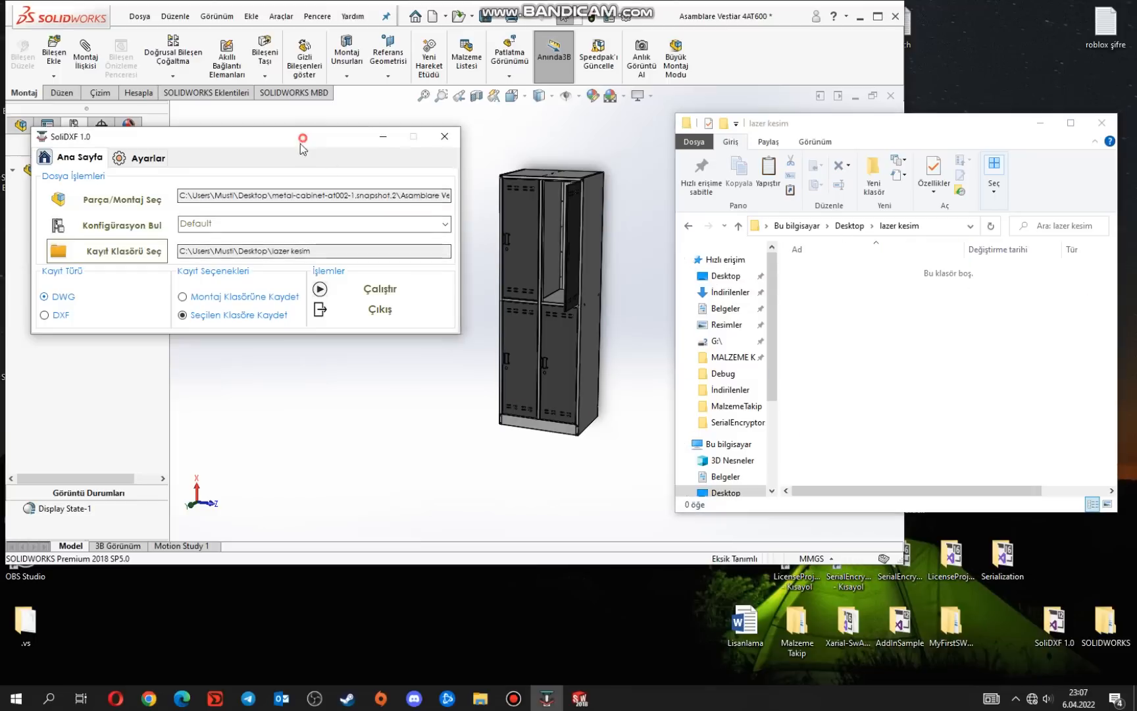
Step: Run the SoliDXF export with DWG as the output type and view the settings page during processing
left_click_drag(300, 142, 306, 175)
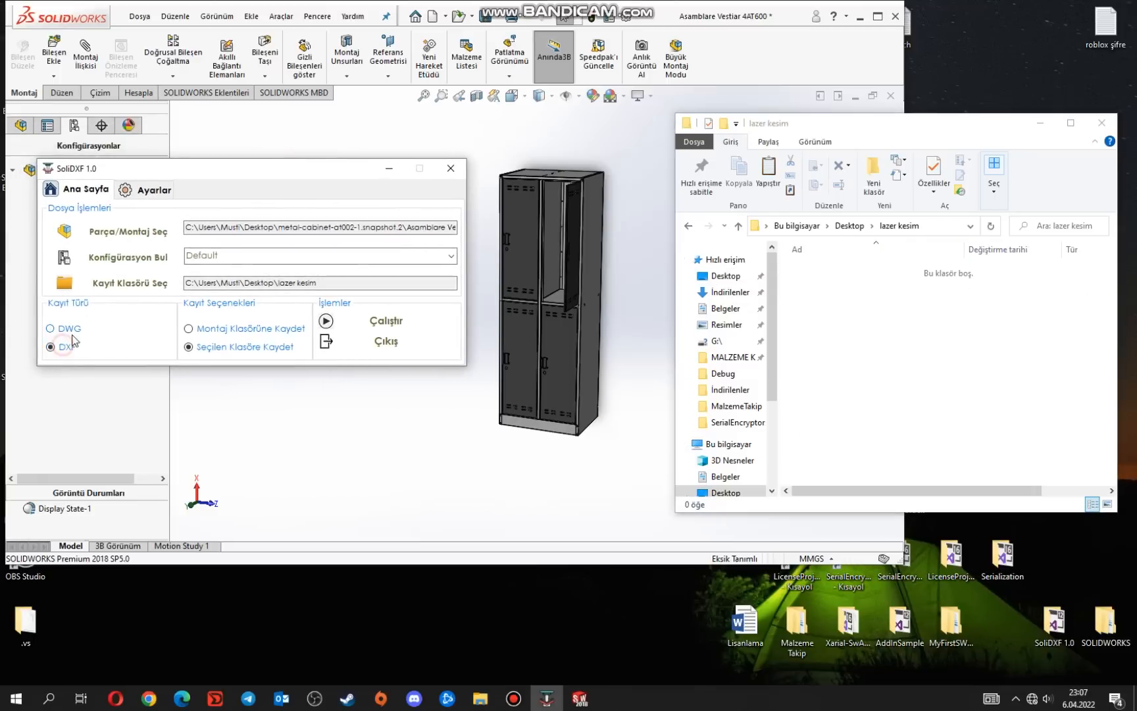
left_click(386, 325)
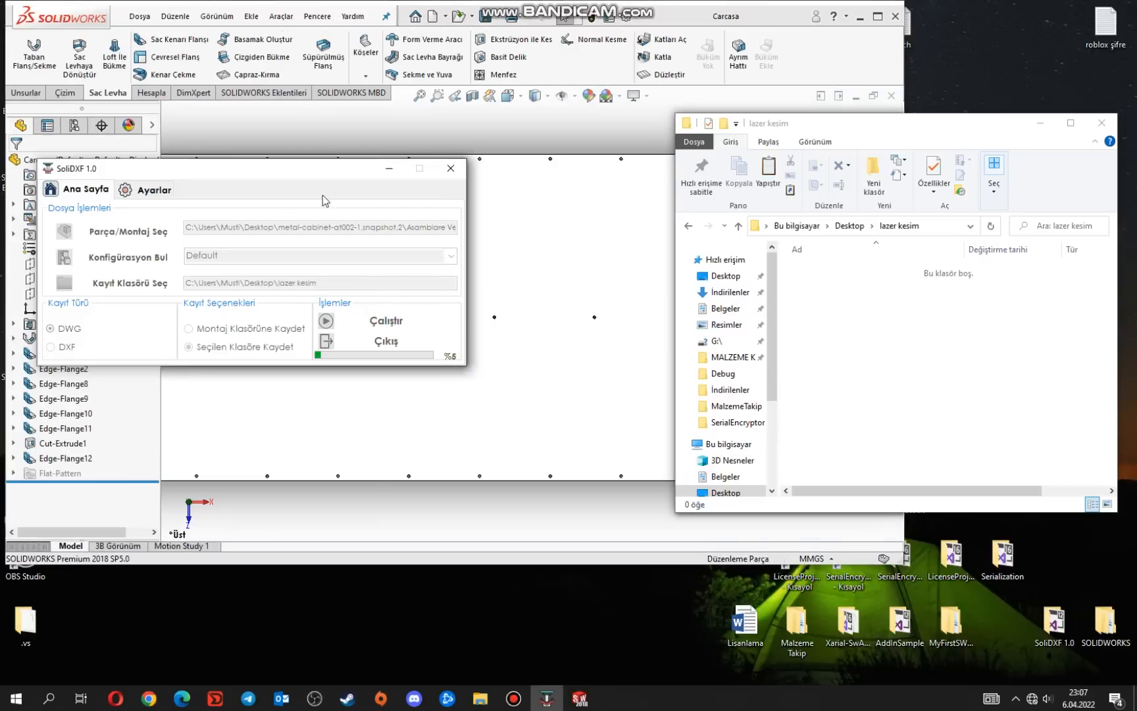
left_click(146, 189)
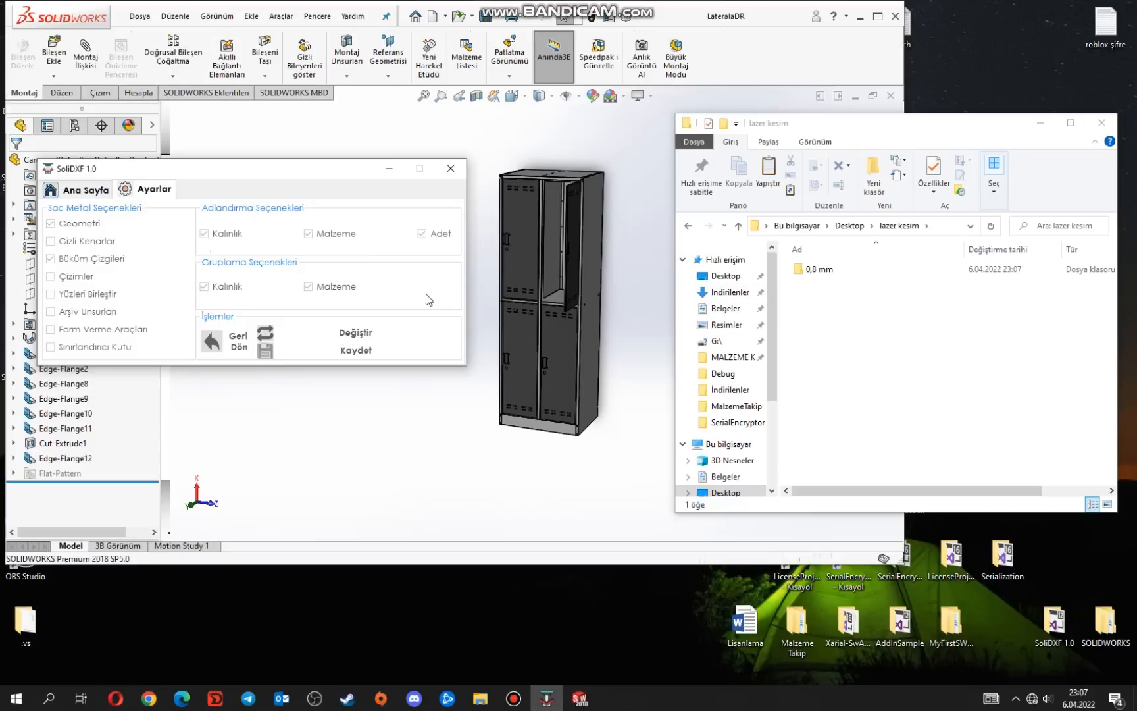
Step: Open the 0,8 mm folder and its Zinc AC41A Alloy, As Cast subfolder, widening the name column to read the exported file names
double_click(822, 270)
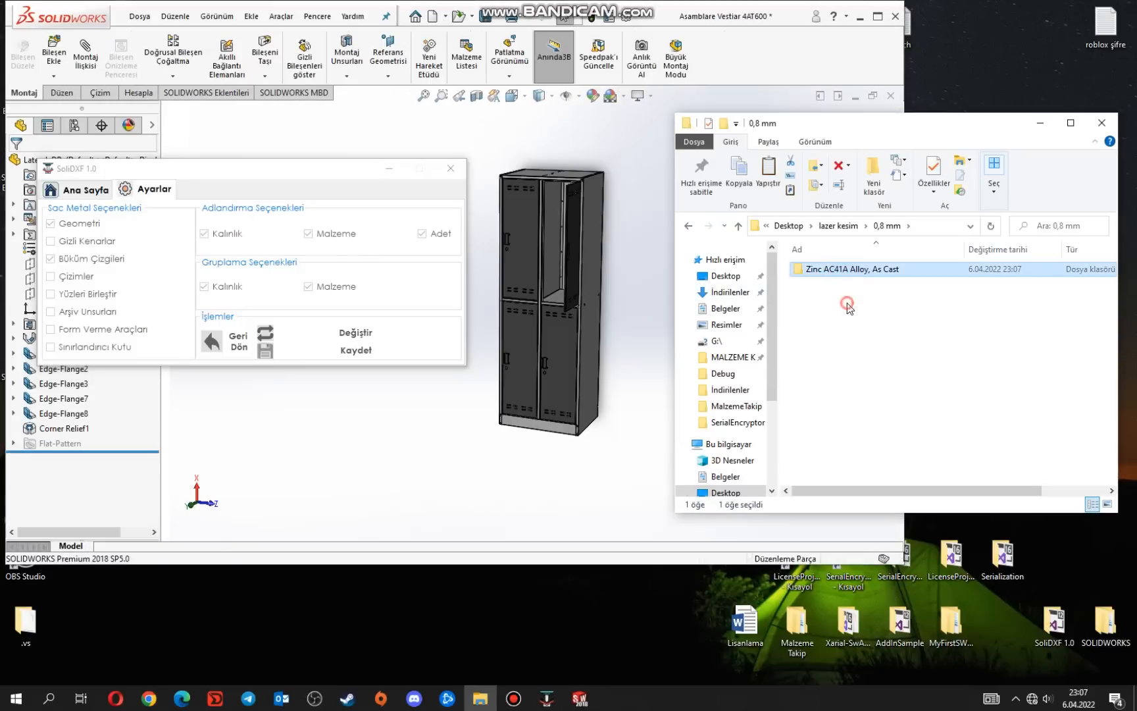
double_click(869, 270)
left_click_drag(964, 250, 1107, 259)
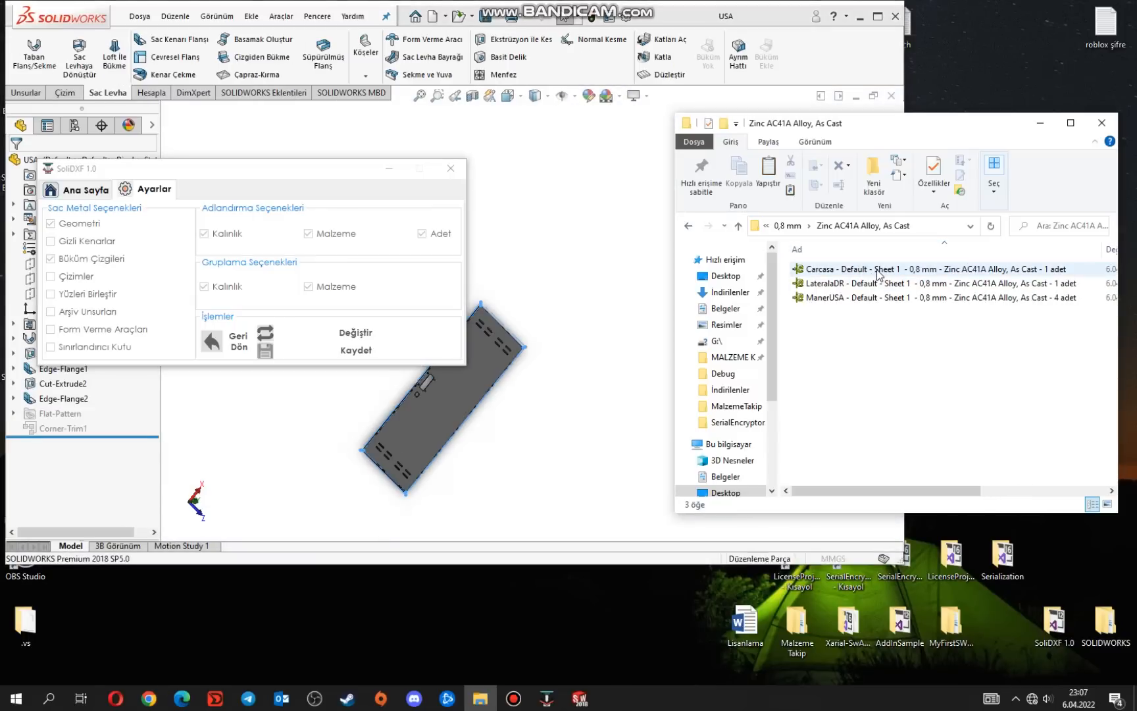
left_click(899, 283)
left_click(905, 298)
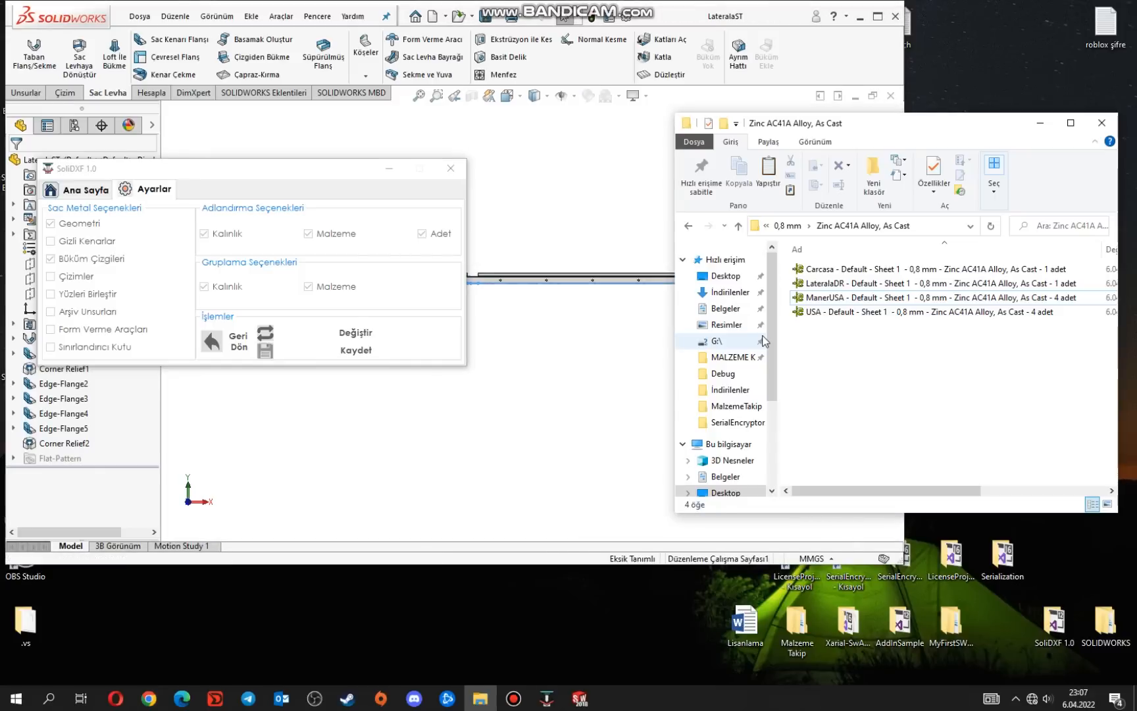
Step: Return SoliDXF to its main page and acknowledge the finished export
left_click_drag(247, 175, 270, 219)
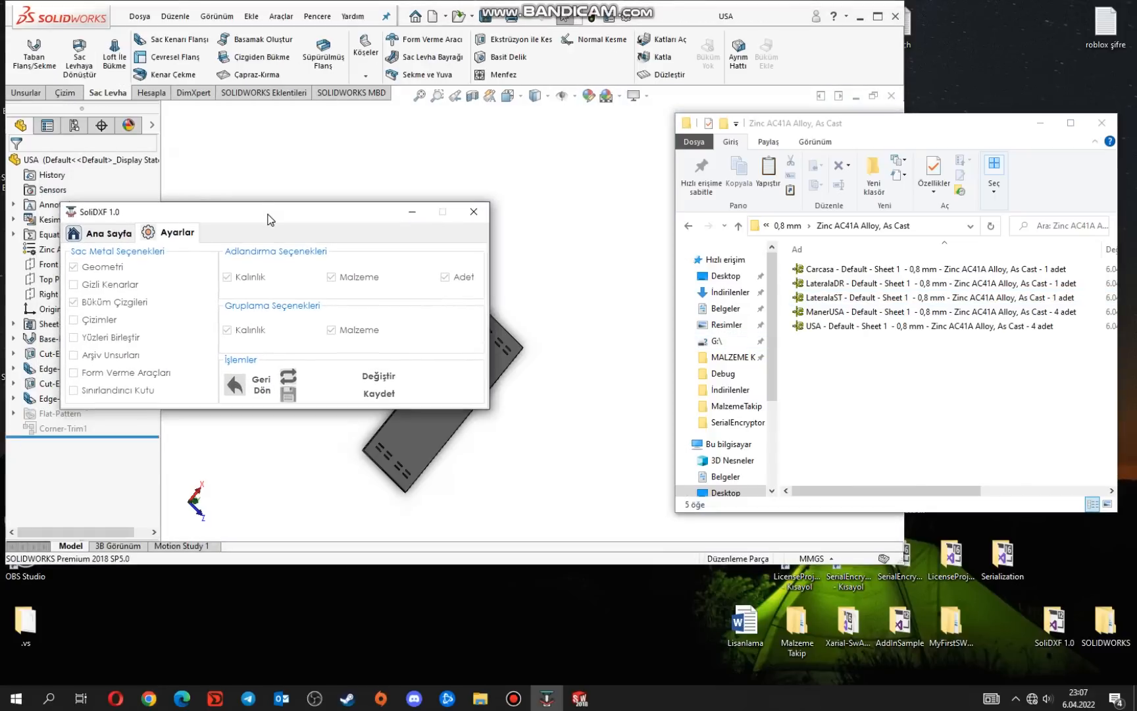
left_click(120, 237)
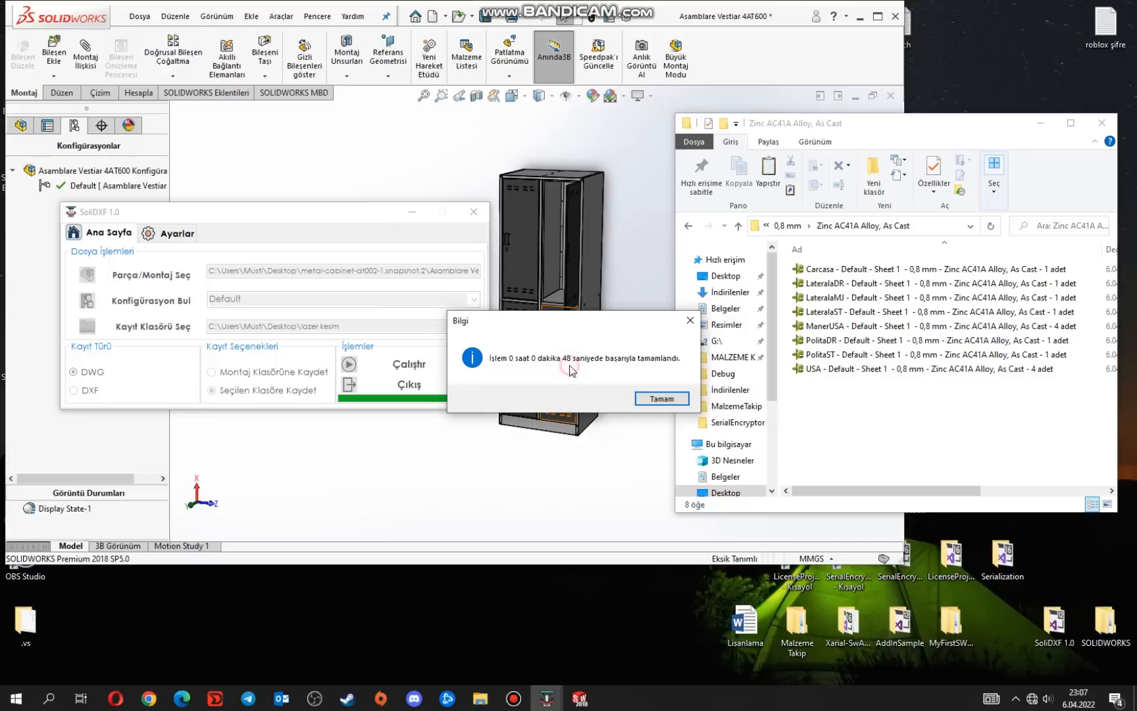
left_click(662, 399)
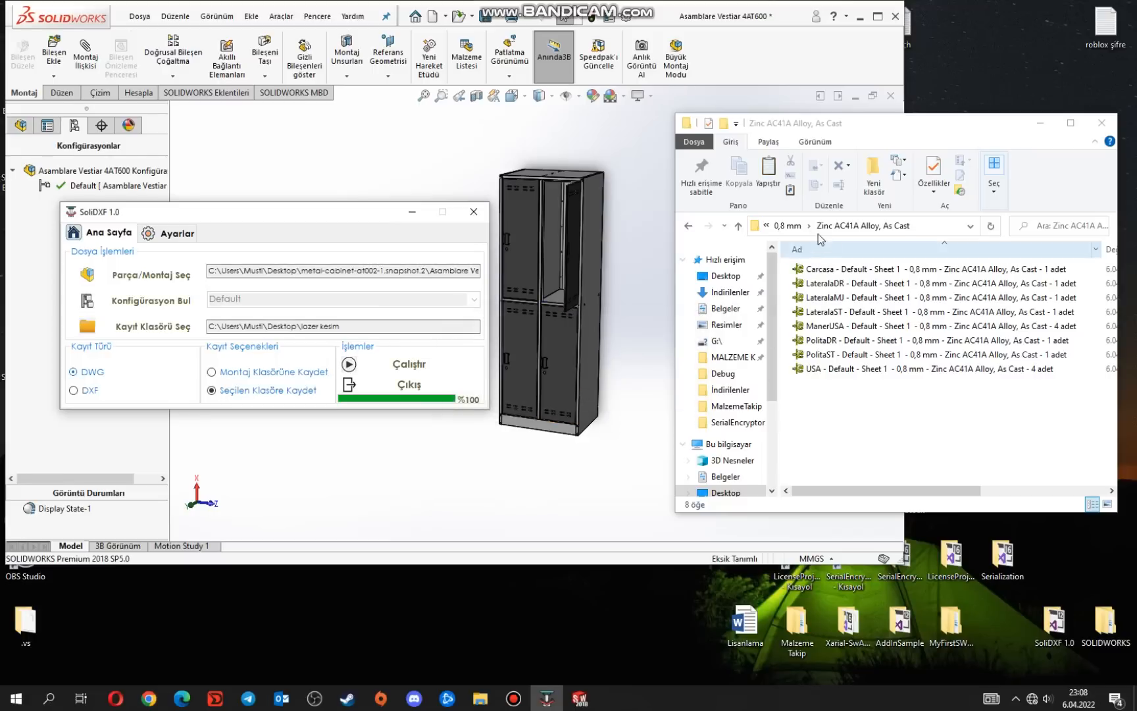
Step: Go back to the lazer kesim folder and trace the thickness and material grouping down to Zinc AC41A Alloy, As Cast
left_click(783, 227)
left_click(836, 226)
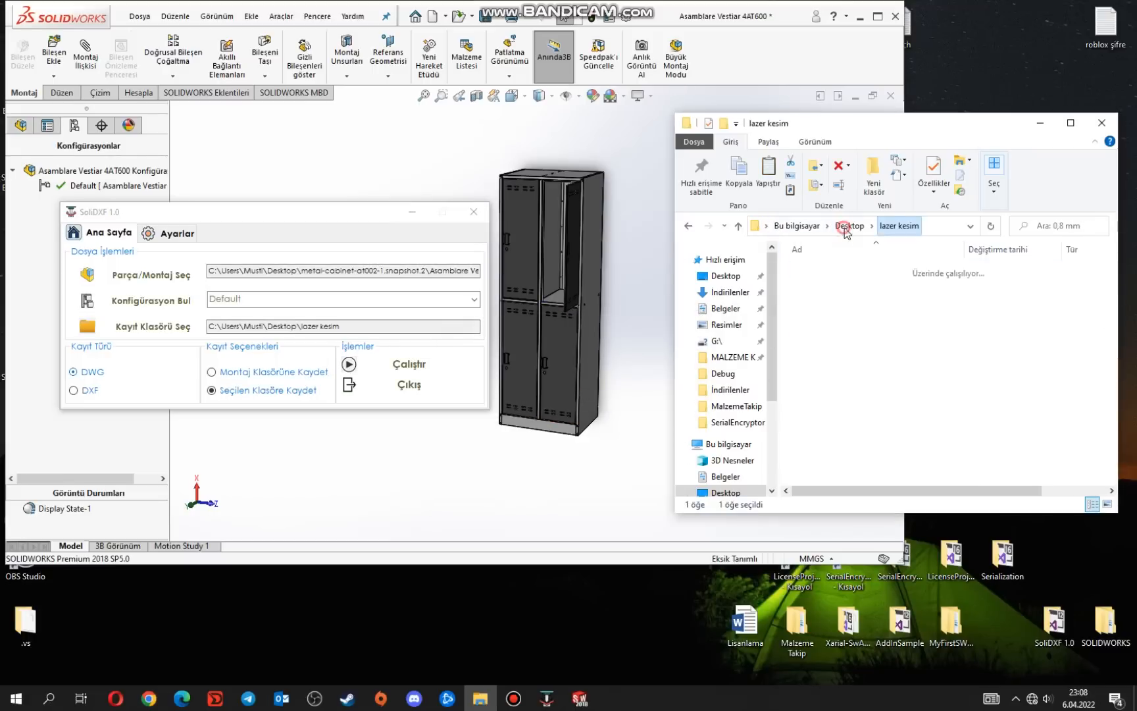
double_click(820, 269)
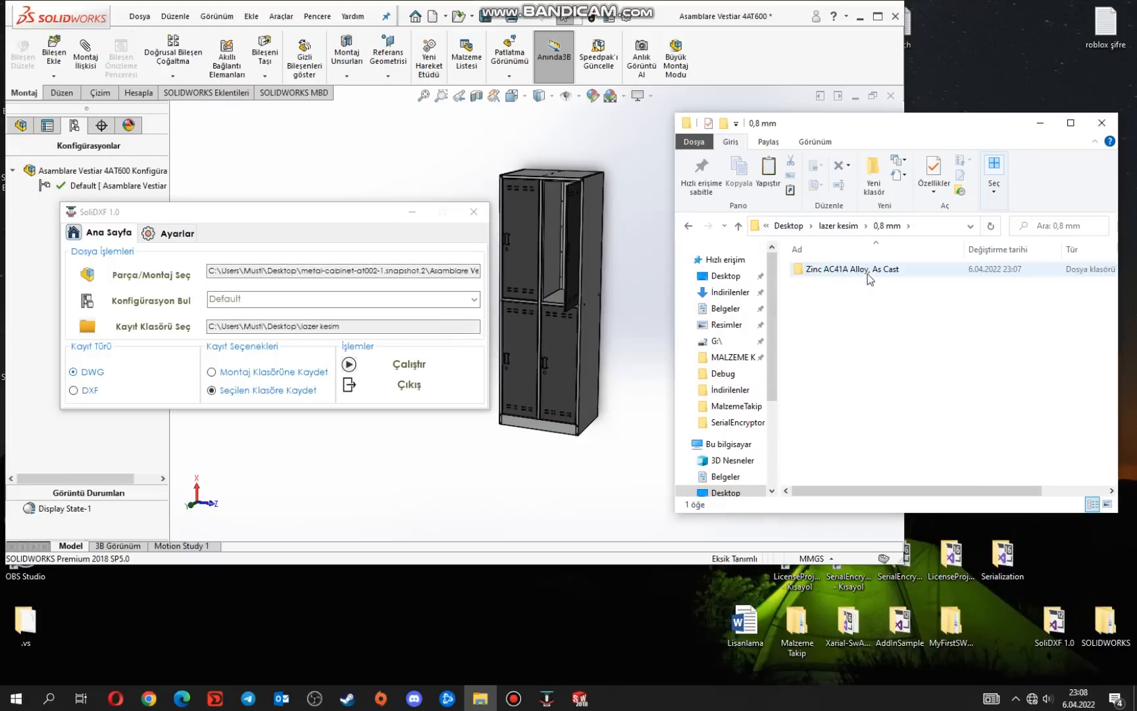
double_click(866, 270)
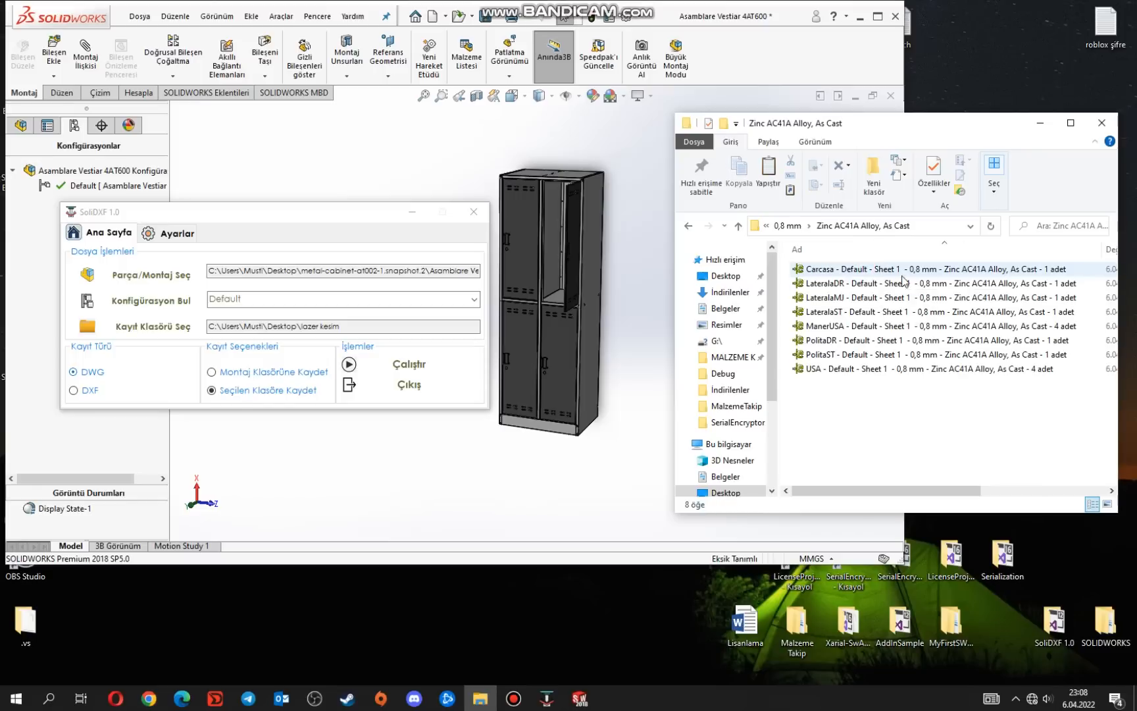
Step: Examine the exported LateralaMJ and USA flat patterns in eDrawings and close both drawings
left_click(922, 297)
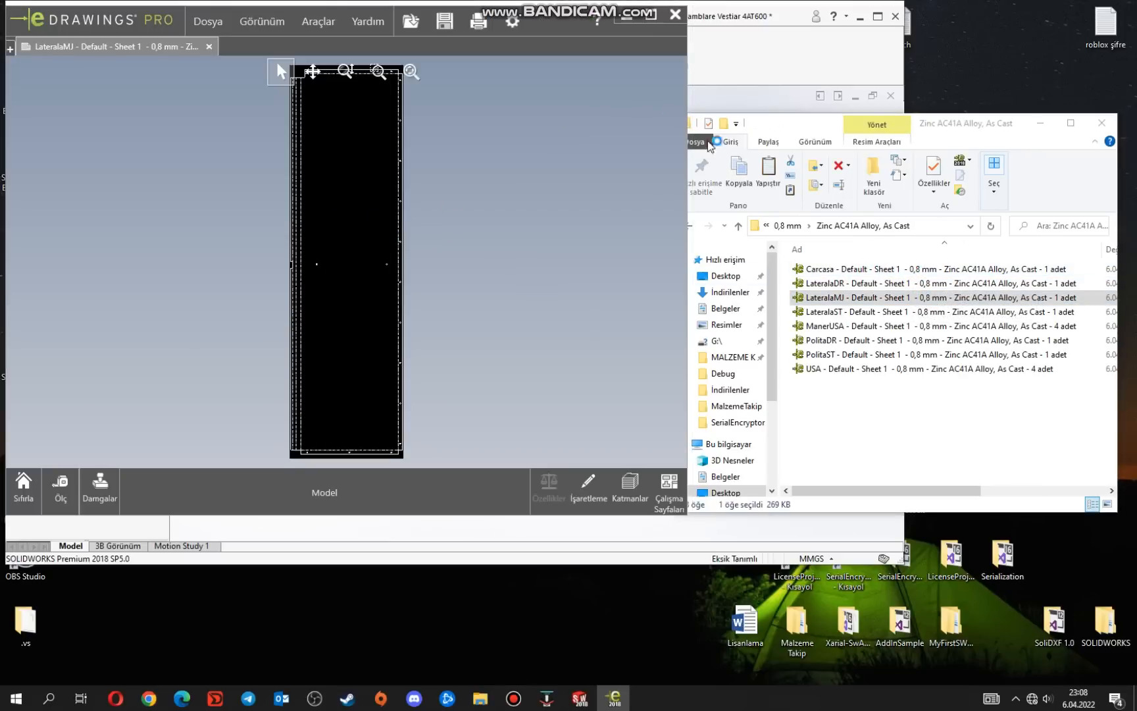
left_click(952, 368)
left_click(958, 354)
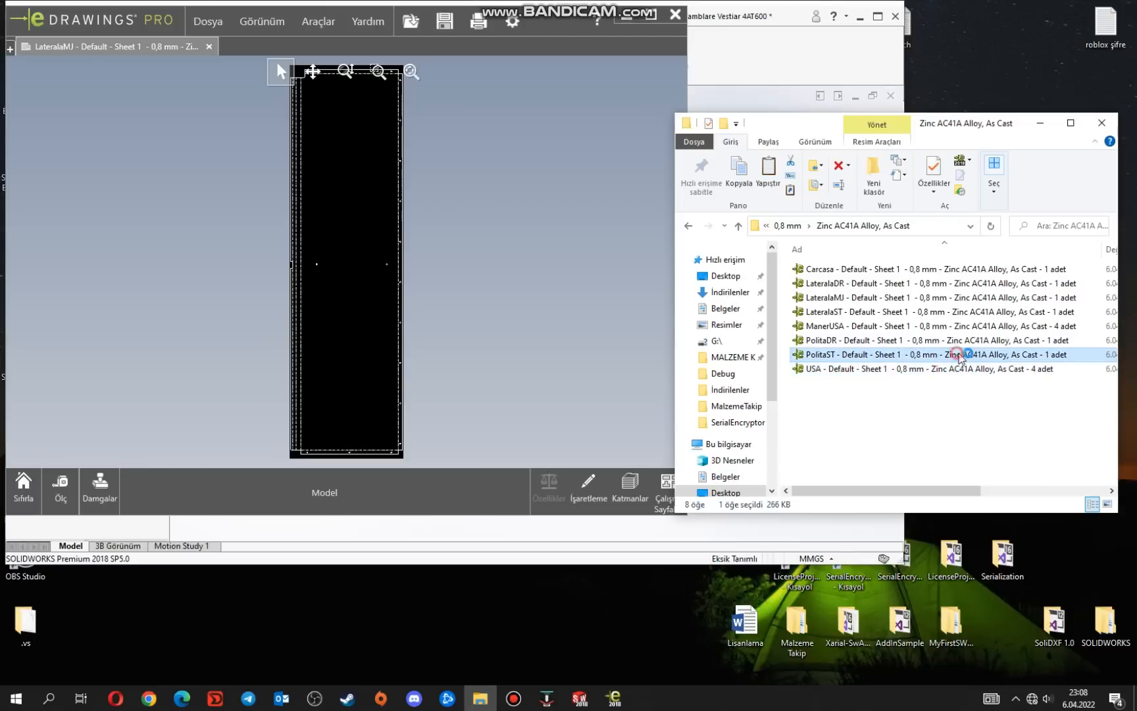
double_click(943, 372)
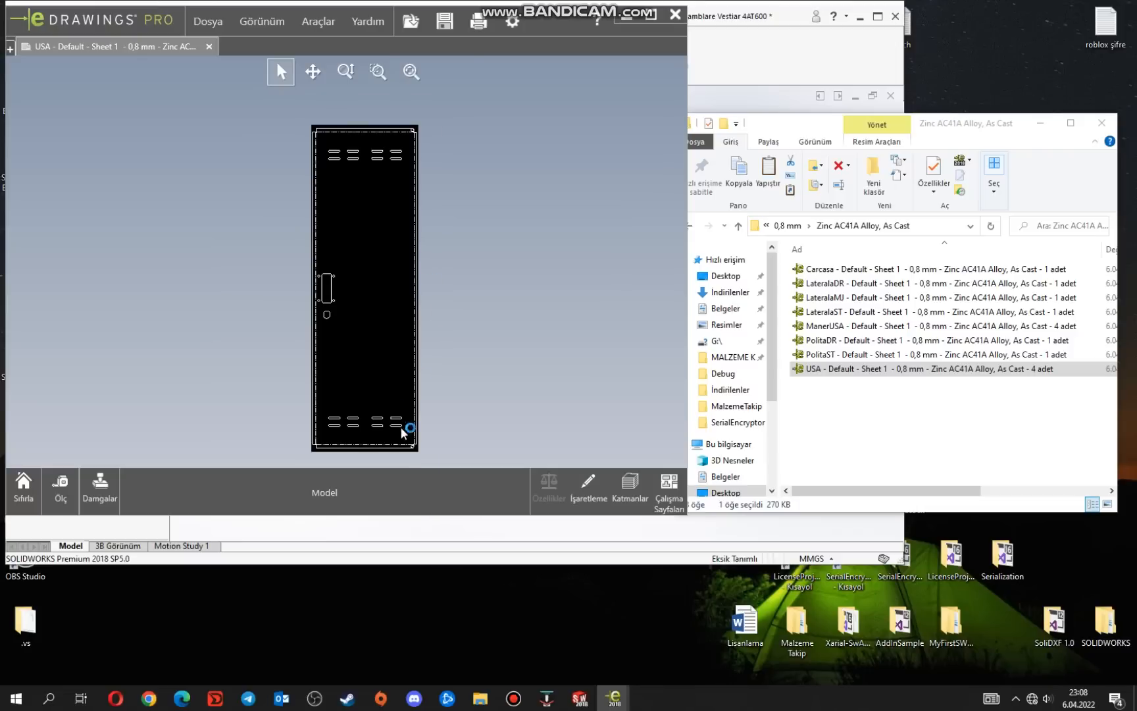
scroll(404, 433, "down", 5)
scroll(403, 332, "up", 5)
middle_click_drag(412, 173, 400, 306)
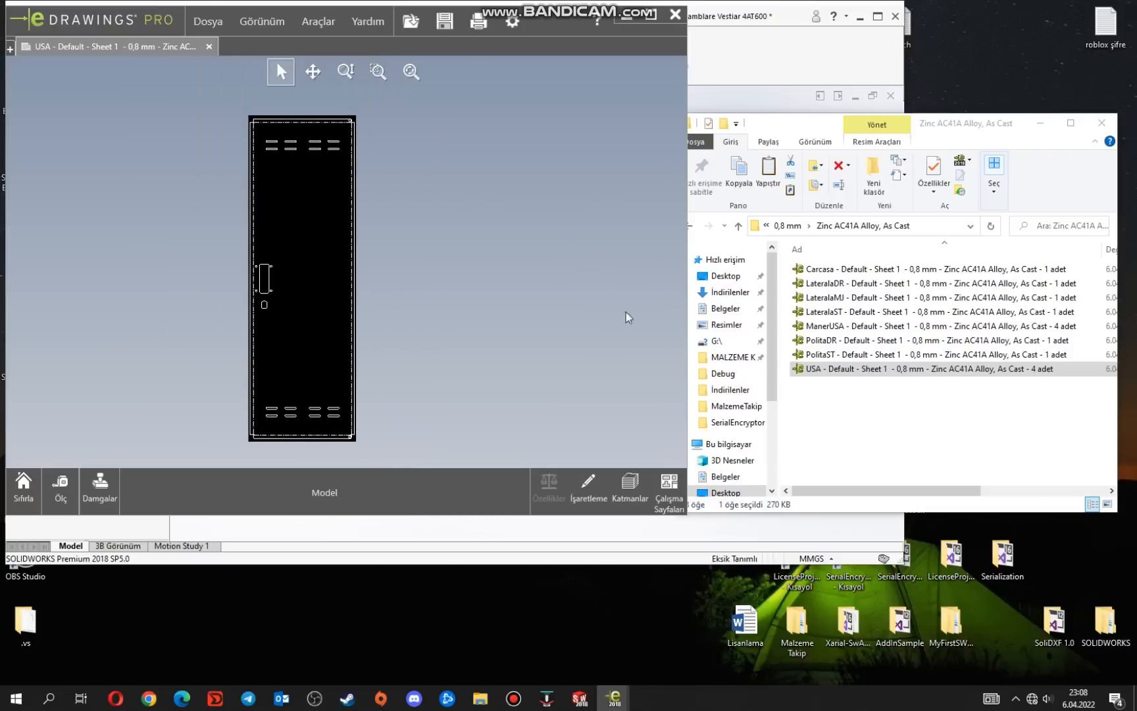
left_click(675, 16)
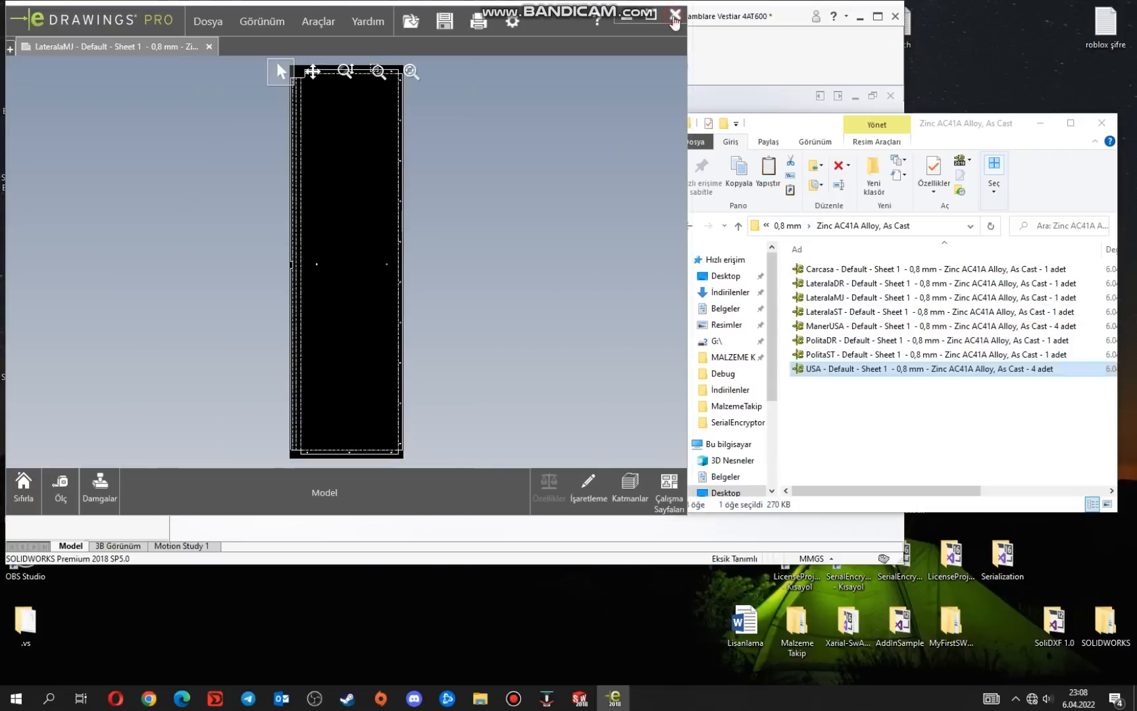
left_click(675, 16)
left_click(919, 416)
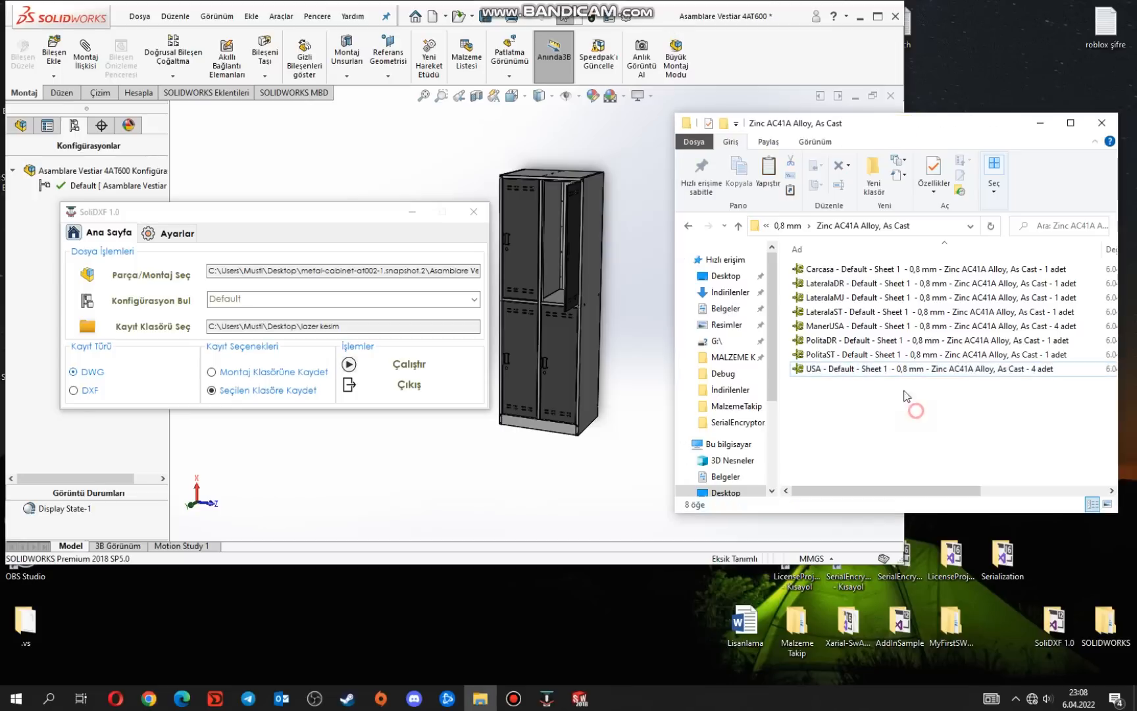
Step: Switch to SOLIDWORKS and close the Asamblare Vestiar 4AT600 cabinet assembly
left_click(312, 225)
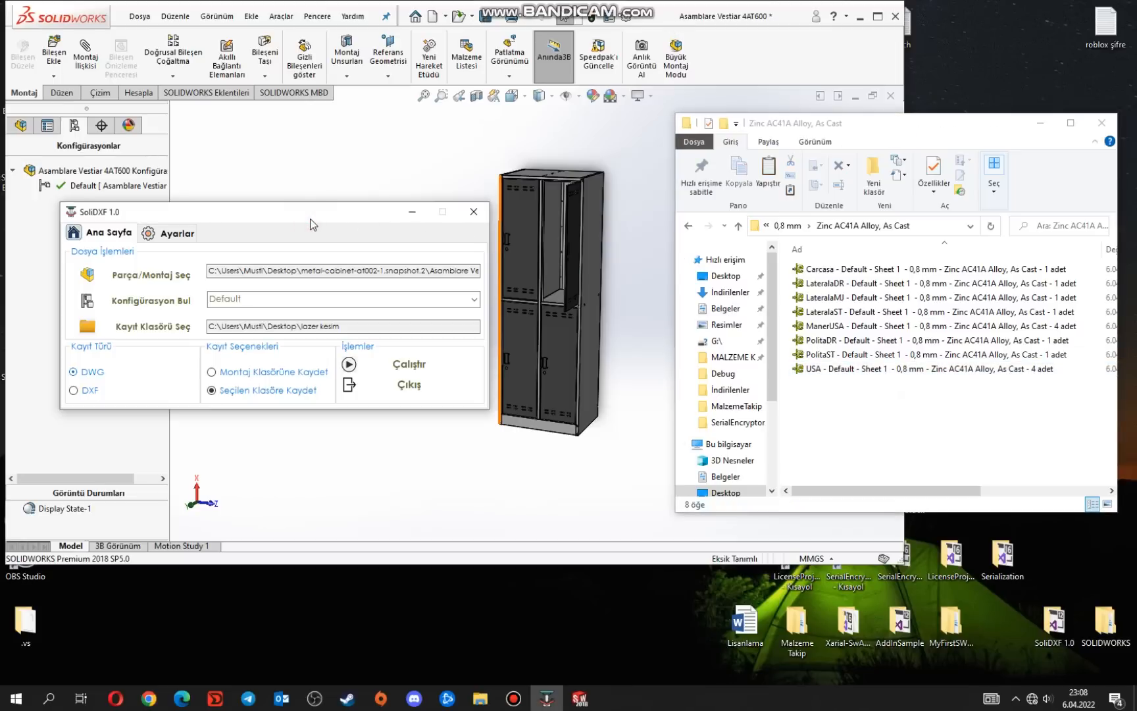
left_click(647, 193)
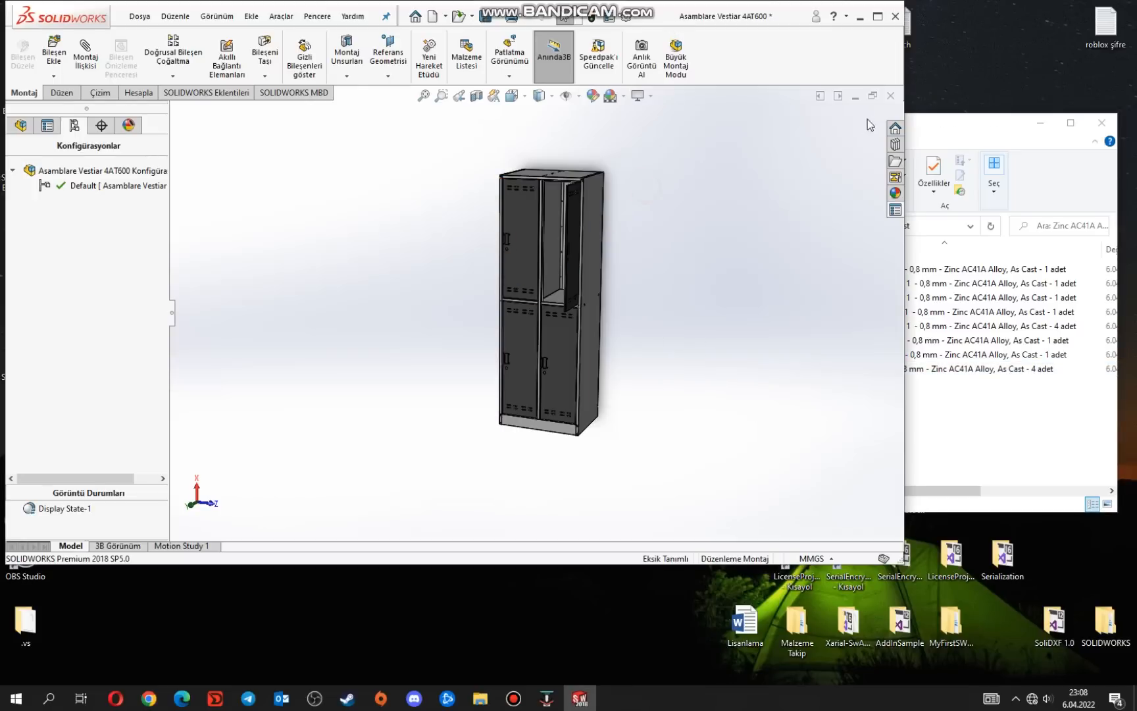
left_click(889, 95)
left_click(495, 363)
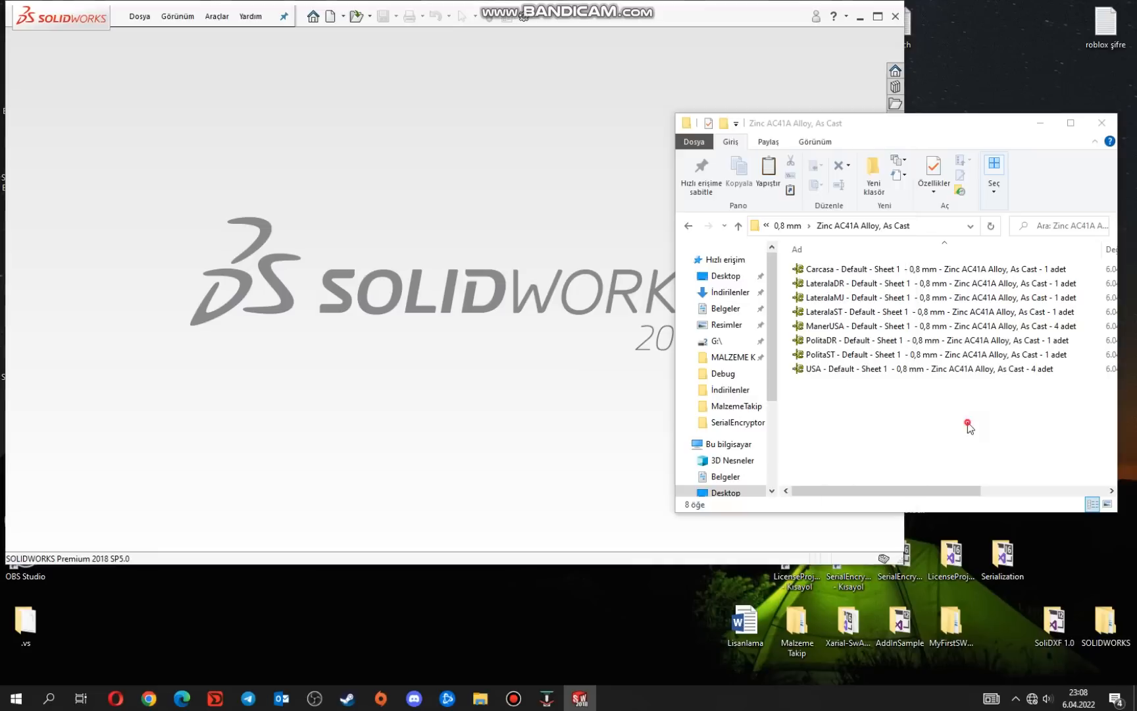
Step: Delete the exported 0,8 mm folder from the lazer kesim folder in File Explorer
left_click(783, 226)
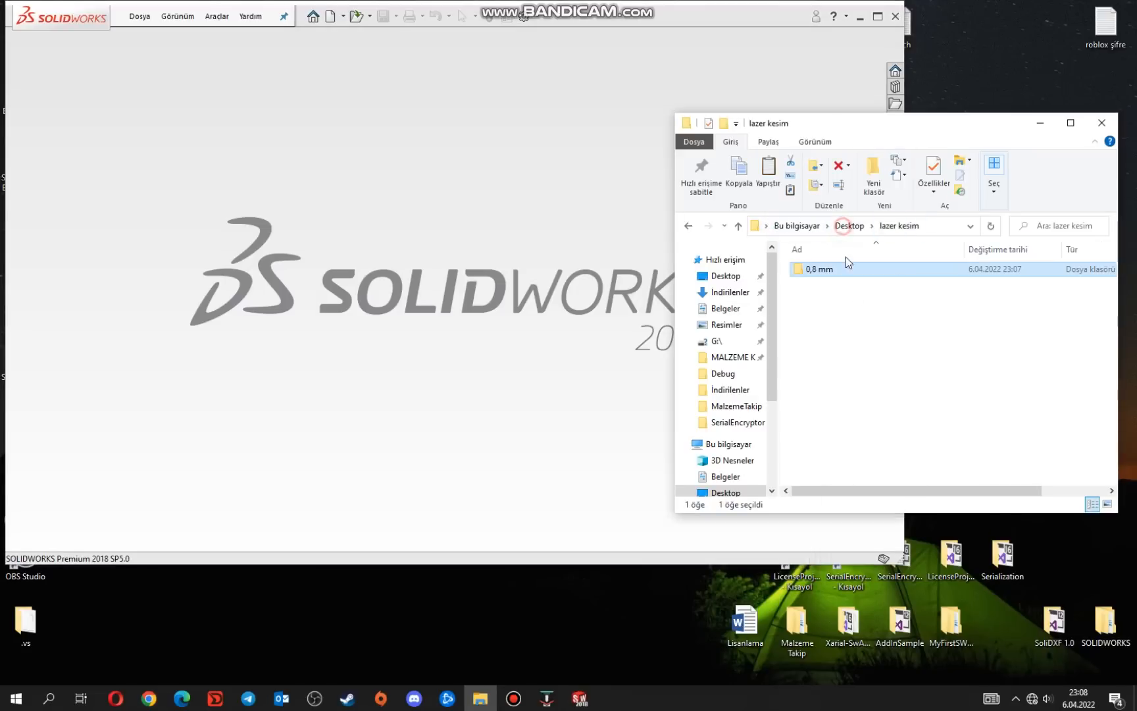
left_click_drag(855, 310, 816, 264)
key("Delete")
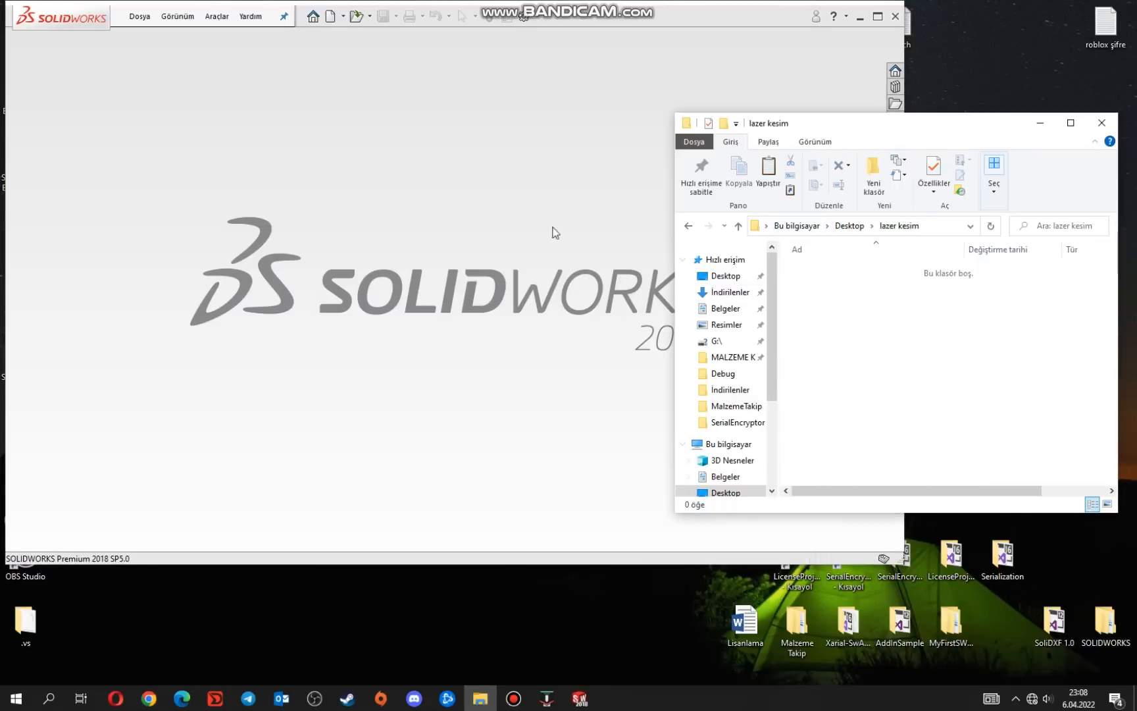
Step: In SoliDXF, choose the part BalamaPopNIT from the metal-cabinet-at002-1.snapshot.2 folder as the source file
left_click(488, 366)
left_click(547, 700)
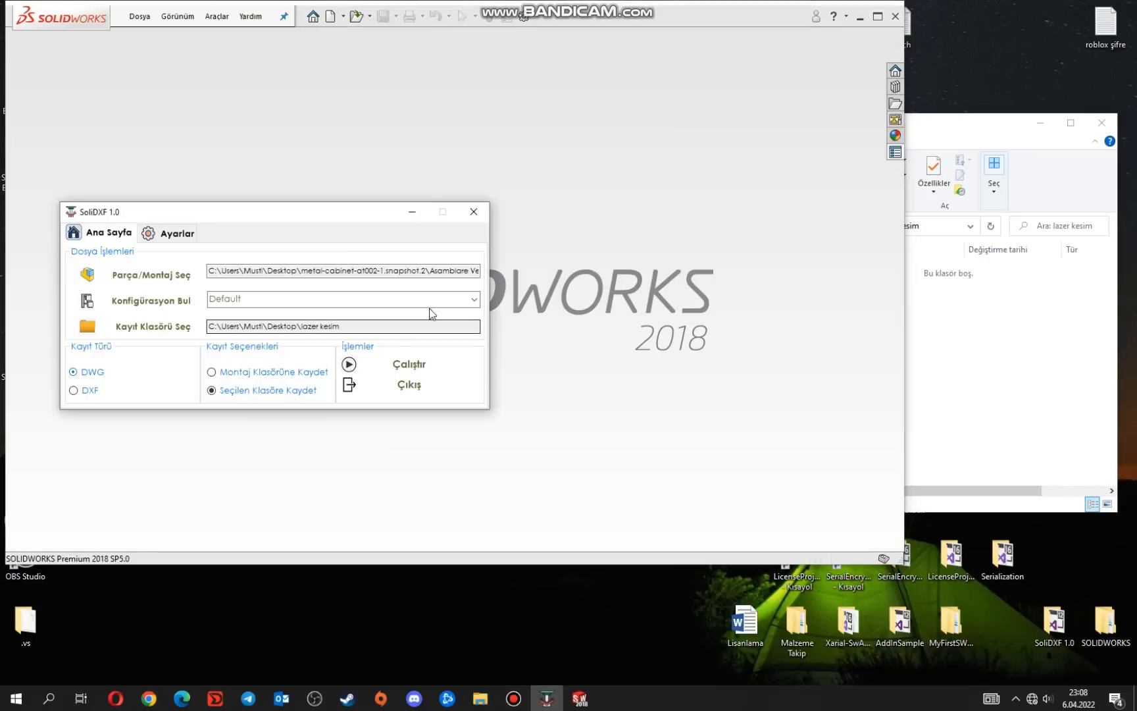
left_click(195, 275)
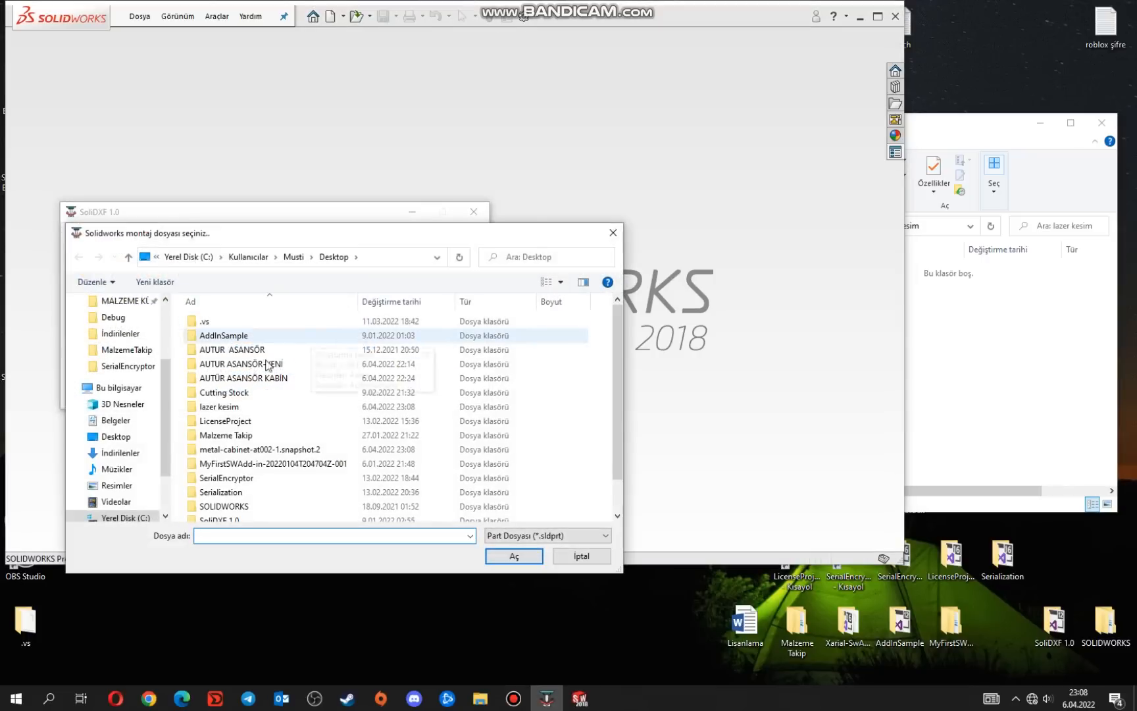
double_click(232, 451)
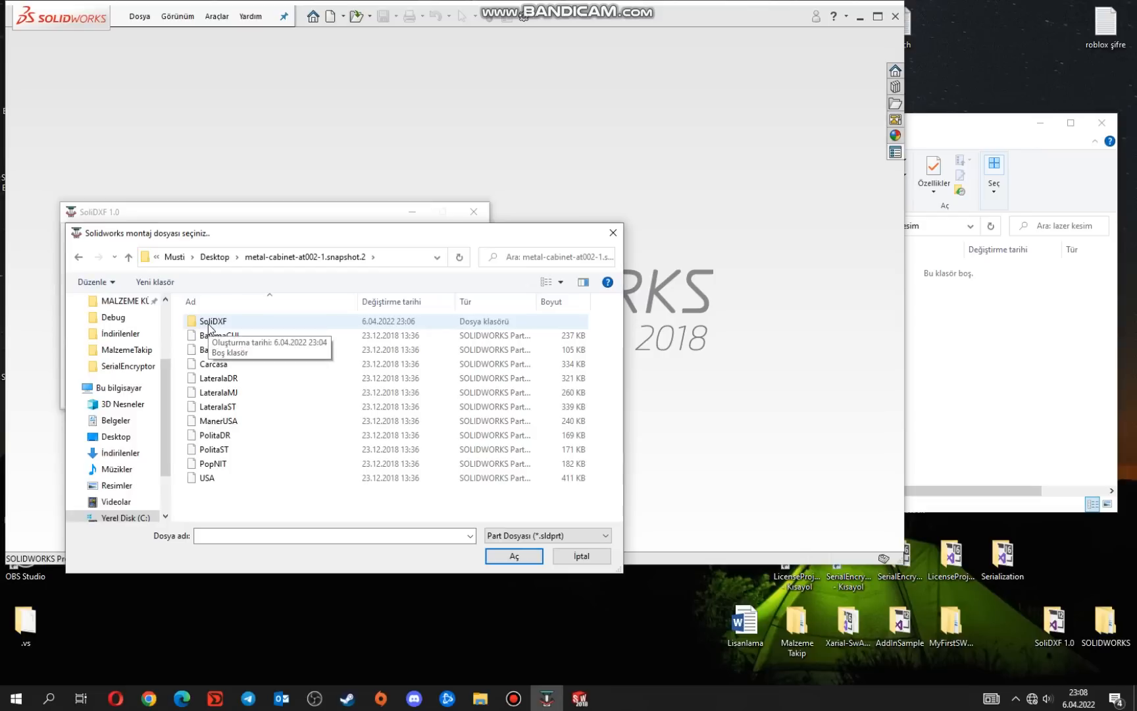
left_click(536, 535)
left_click(559, 535)
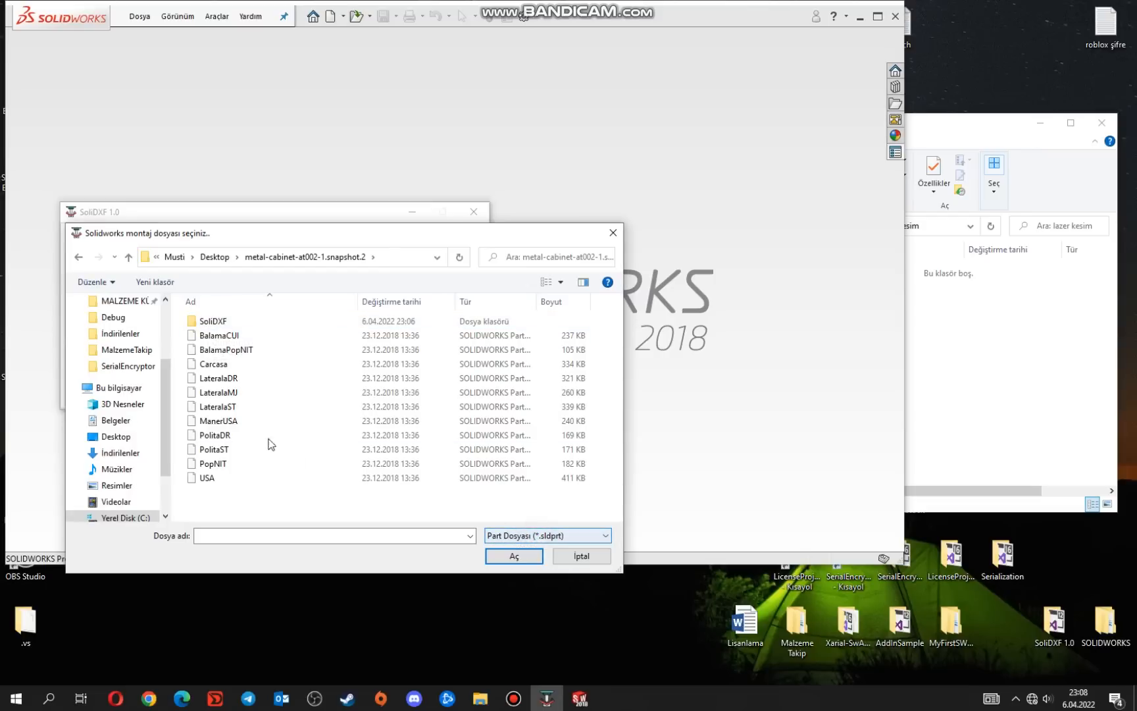
double_click(231, 349)
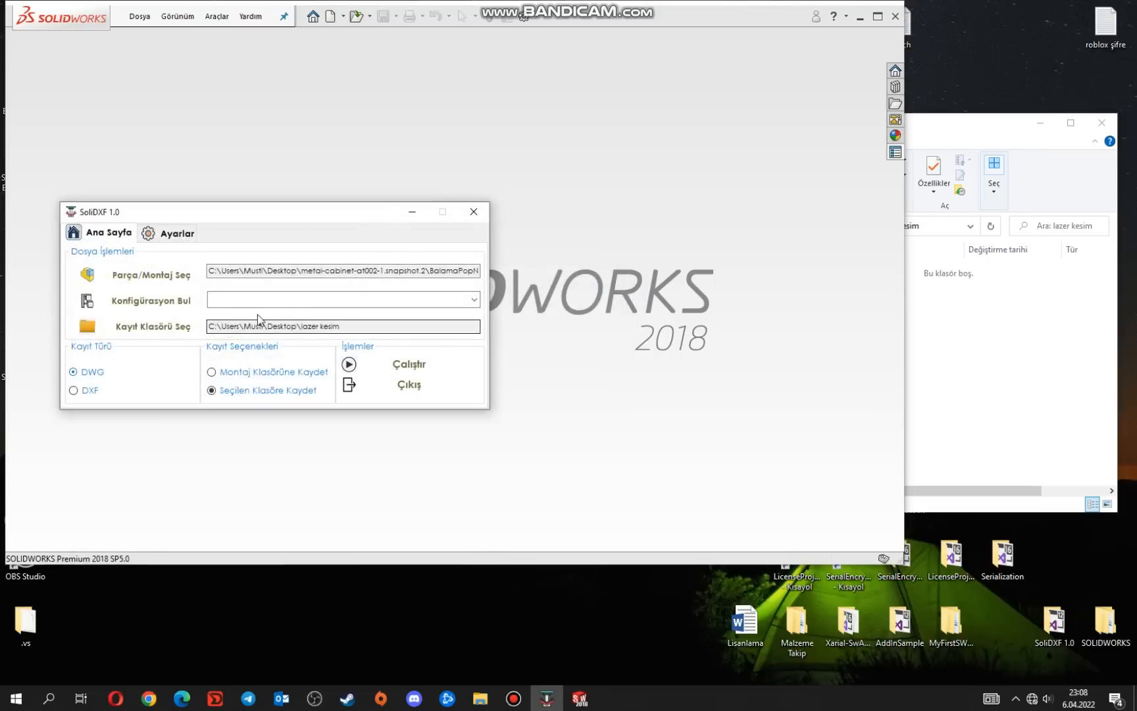
Step: Retrieve the configurations of BalamaPopNIT in SoliDXF and check the configuration list
left_click(179, 306)
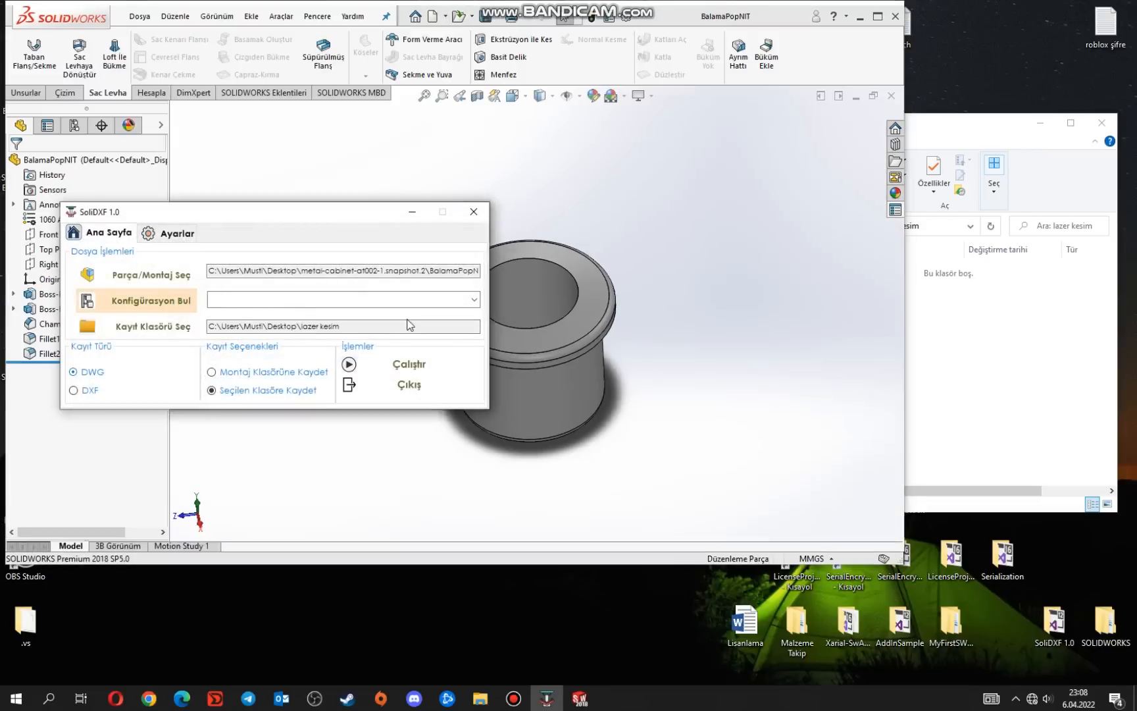
left_click(475, 301)
left_click(475, 301)
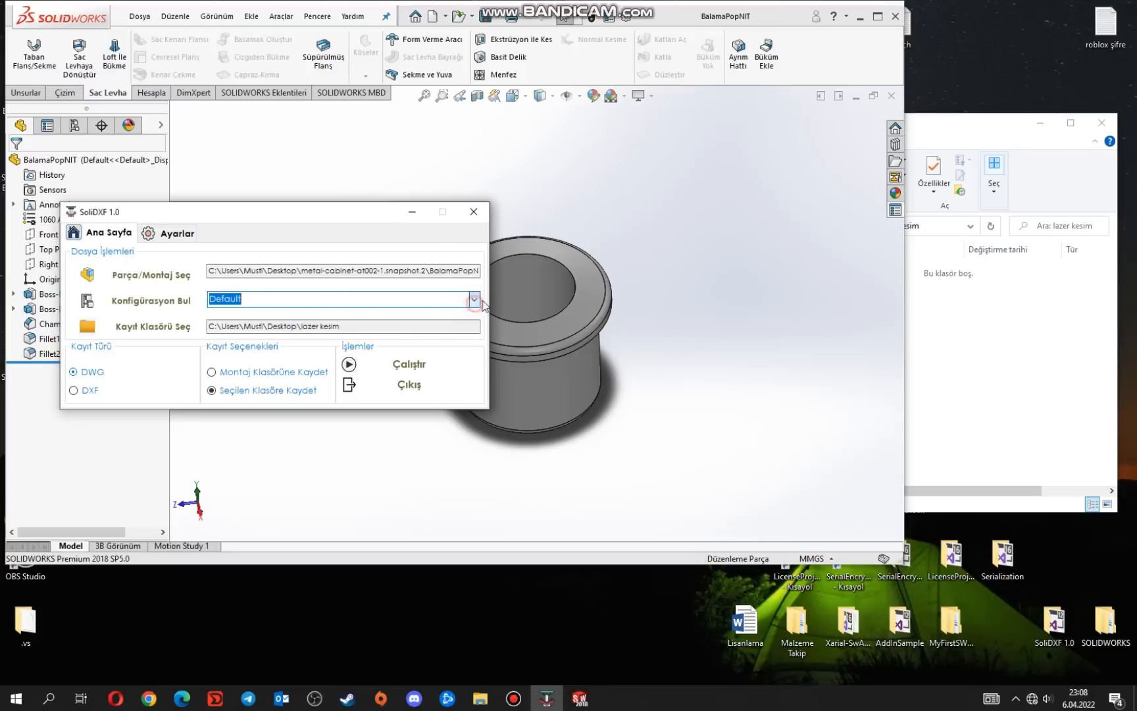
Step: In SOLIDWORKS, add a configuration named deneme to the BalamaPopNIT part
left_click(629, 252)
left_click(73, 125)
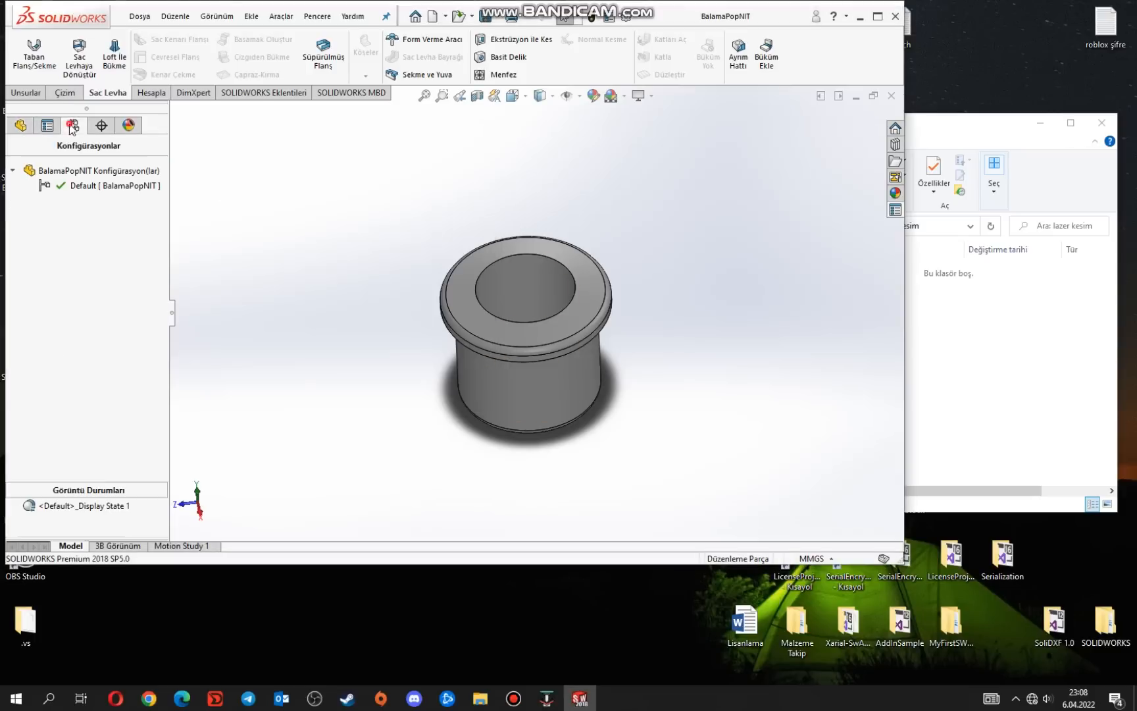
right_click(74, 171)
left_click(99, 199)
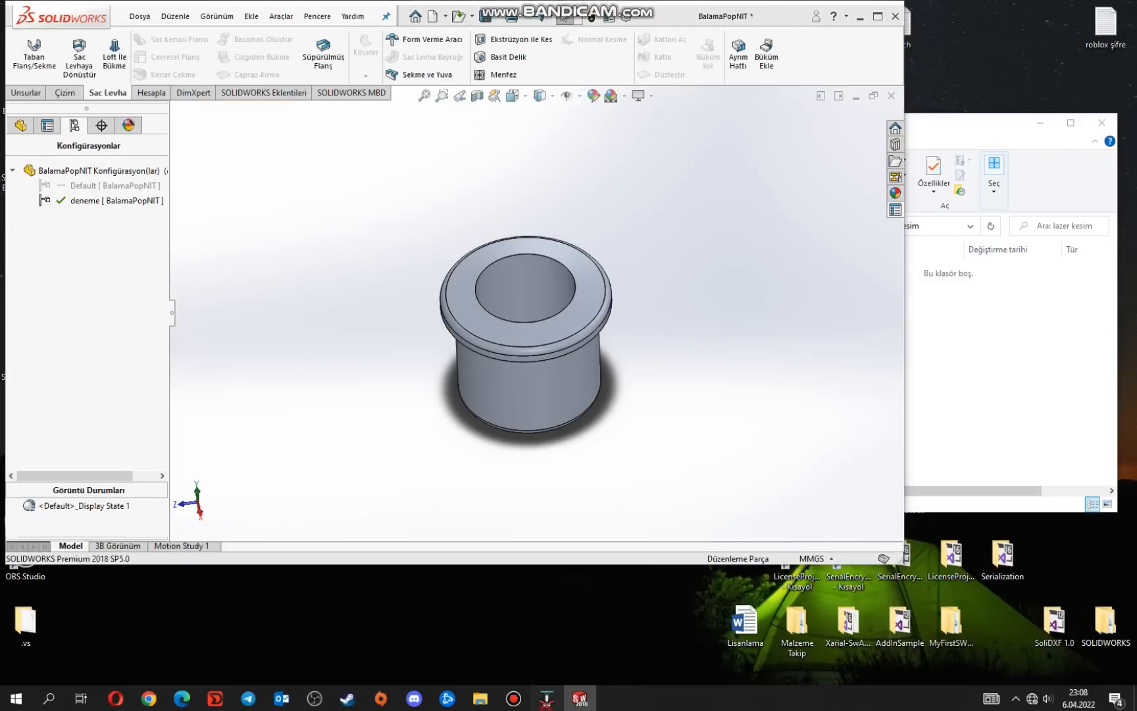
Step: Back in SoliDXF, choose the deneme configuration for the export
left_click(546, 698)
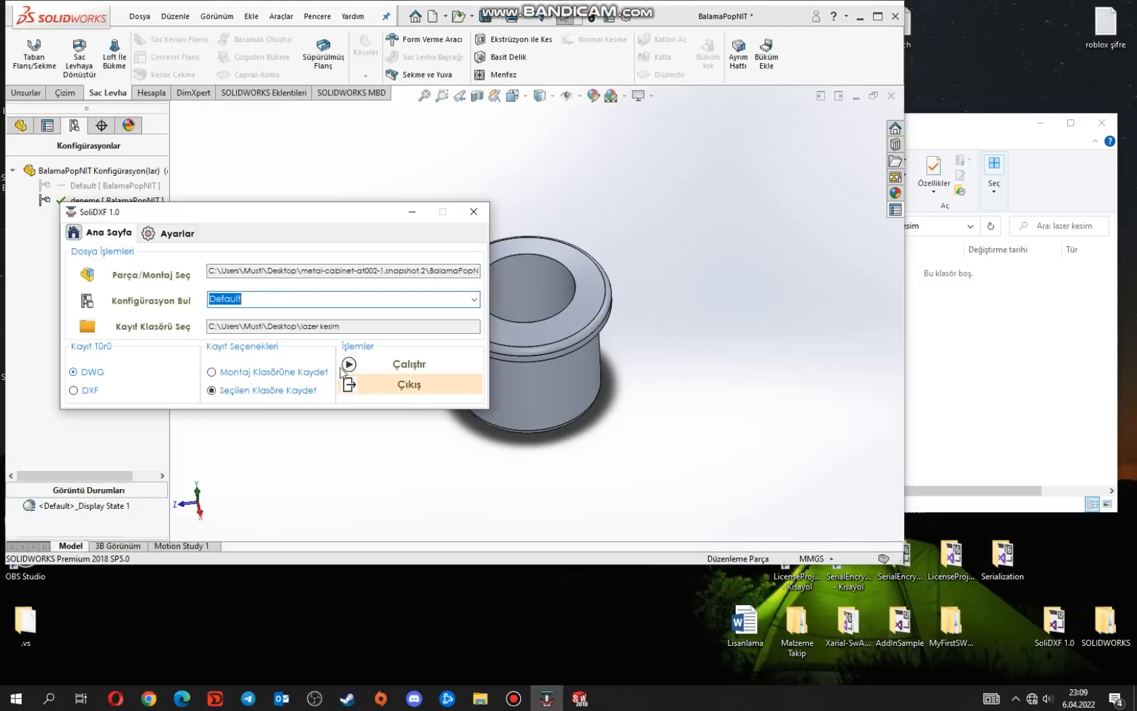
left_click(474, 299)
left_click(320, 325)
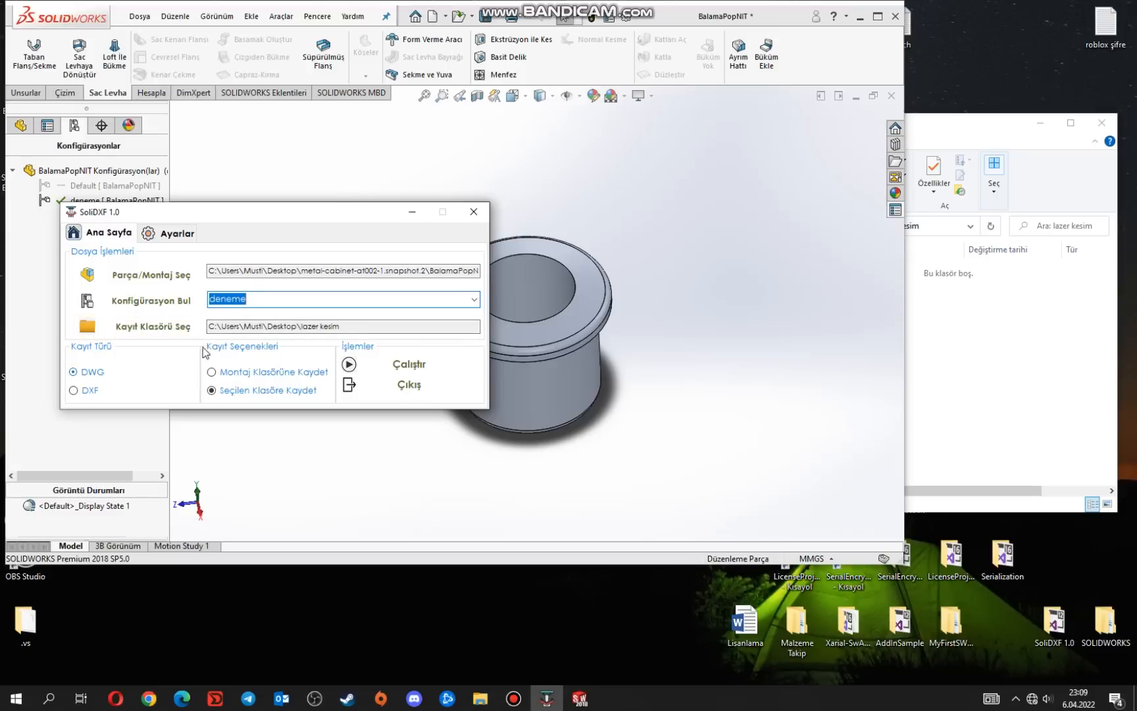
Step: In the SoliDXF settings, disable Kalınlık and Malzeme in the file naming and Malzeme in the grouping, and save the settings
left_click(184, 235)
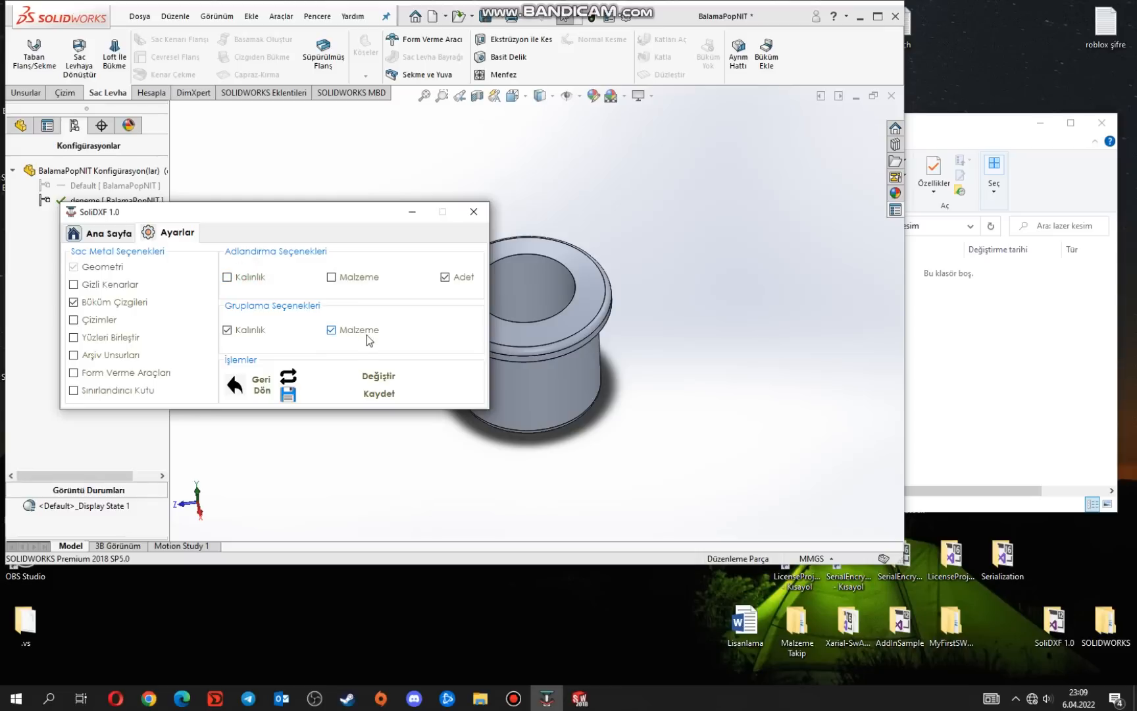
left_click(398, 393)
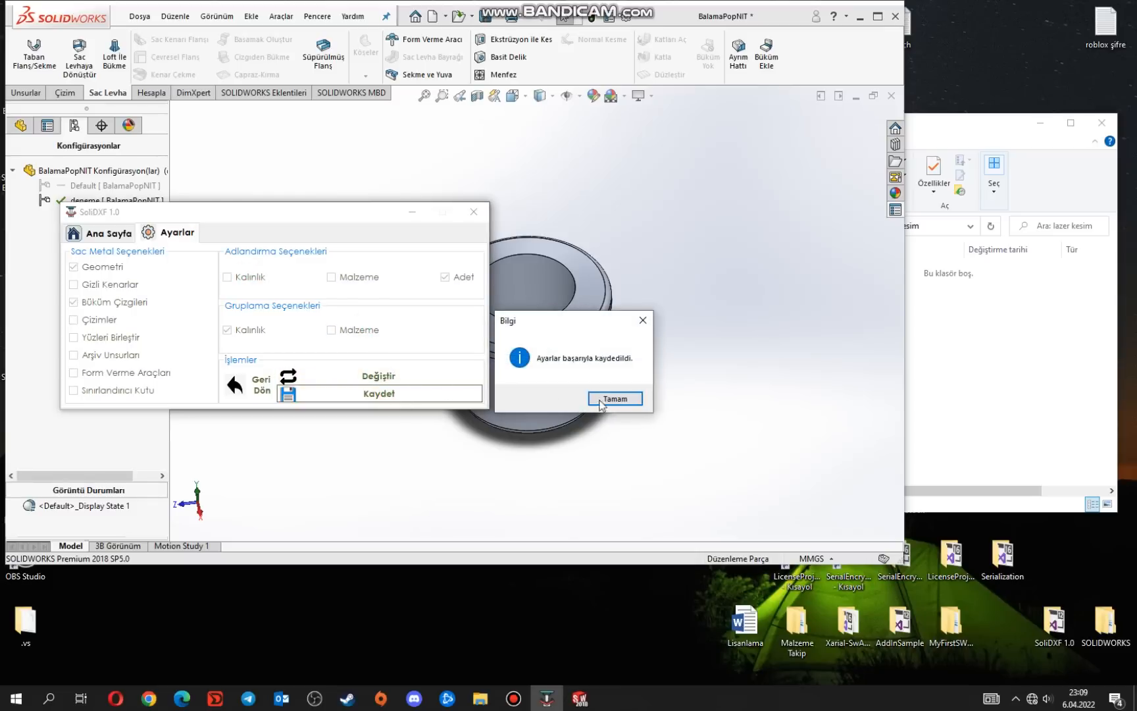
left_click(614, 399)
Step: Run the DWG export of BalamaPopNIT's deneme configuration into the lazer kesim folder
left_click(112, 234)
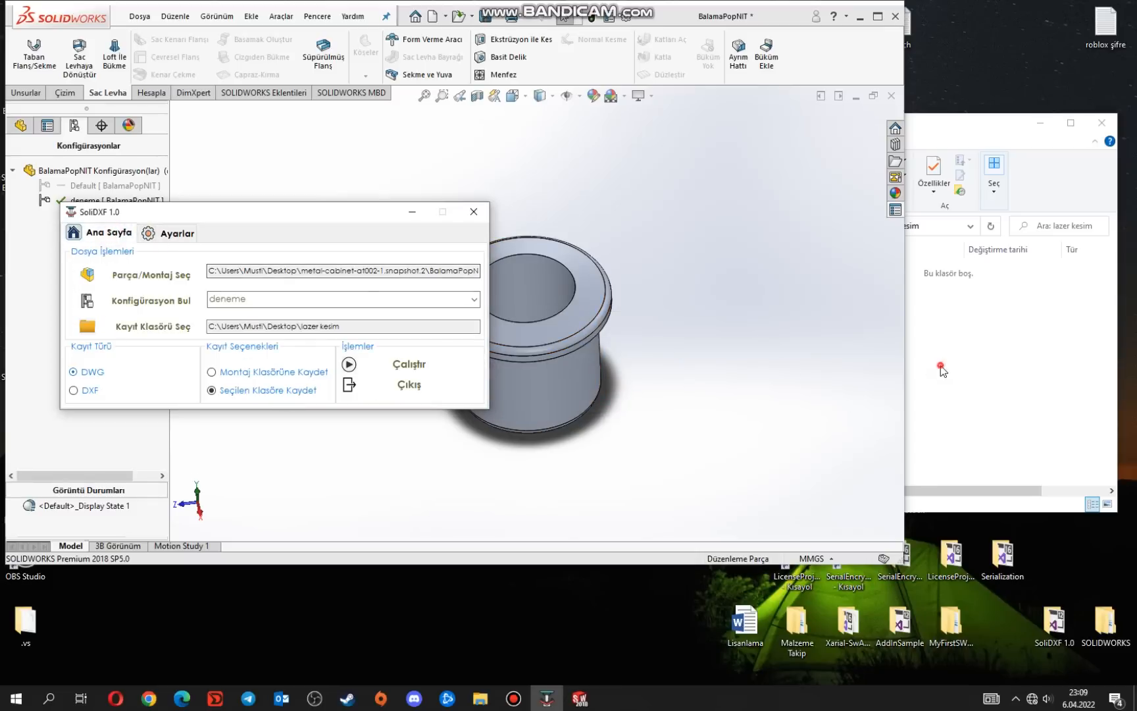
left_click(397, 365)
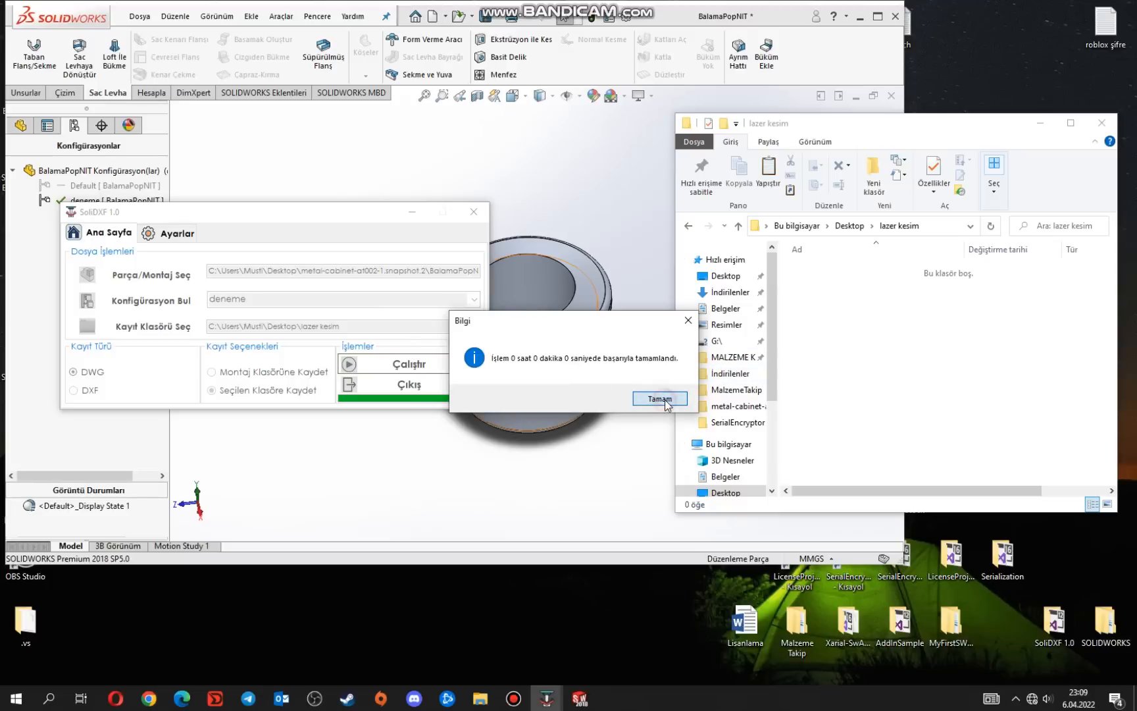
Step: Dismiss the export message and close the BalamaPopNIT part in SOLIDWORKS without saving it
left_click(660, 399)
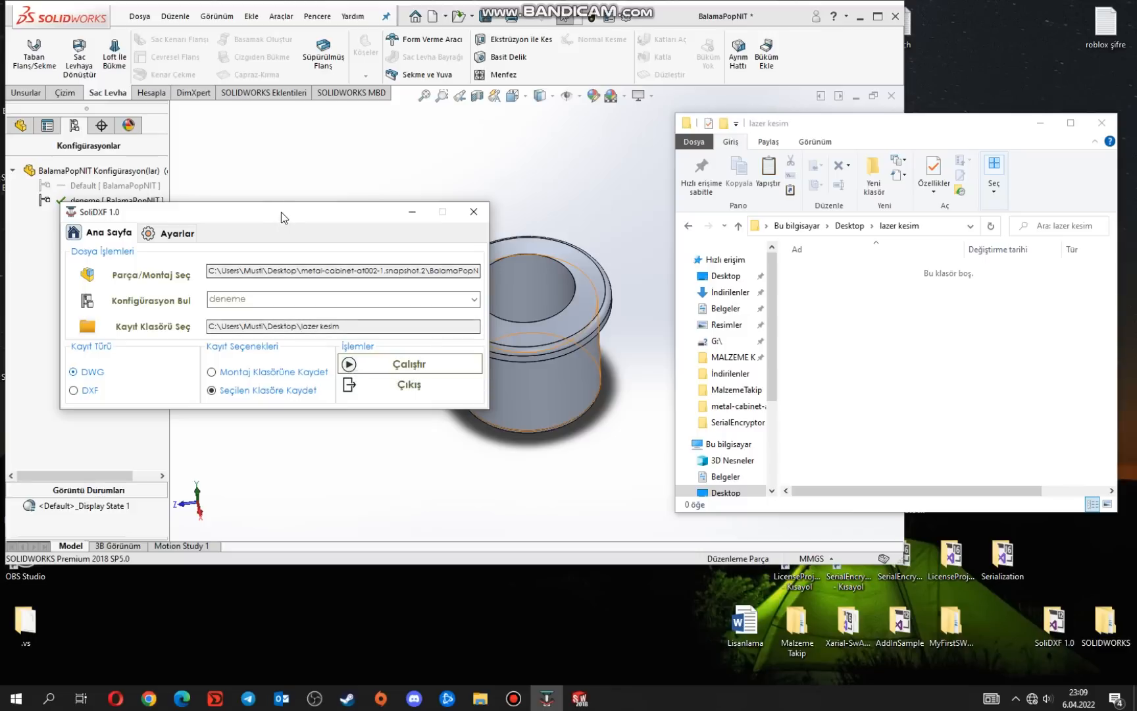
left_click_drag(281, 213, 319, 266)
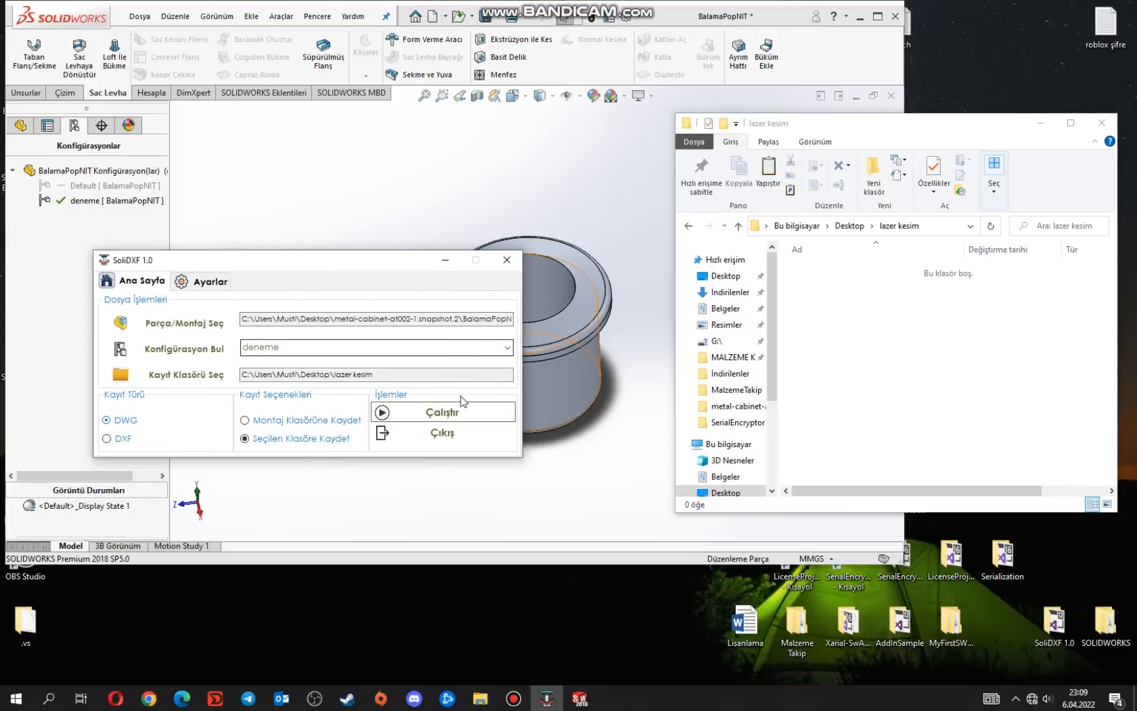
left_click(602, 176)
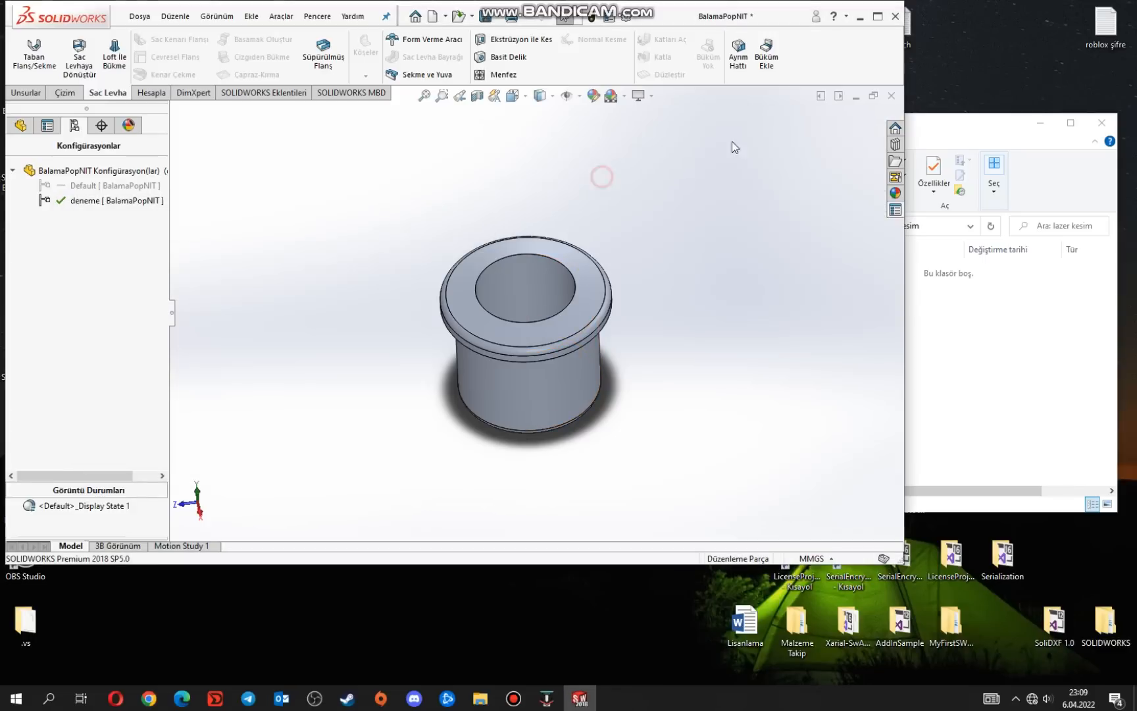
left_click(892, 96)
left_click(587, 359)
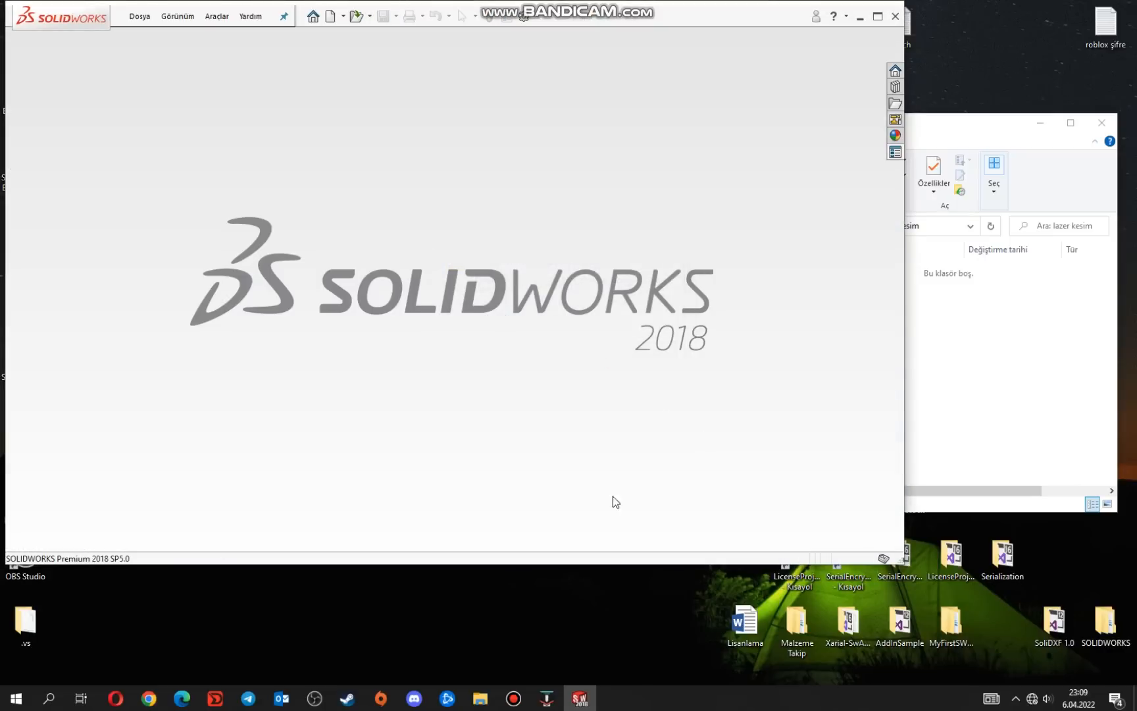
Step: Return to SoliDXF, start choosing another part, and show the metal cabinet folder's files as extra large icons
left_click(544, 703)
left_click(181, 323)
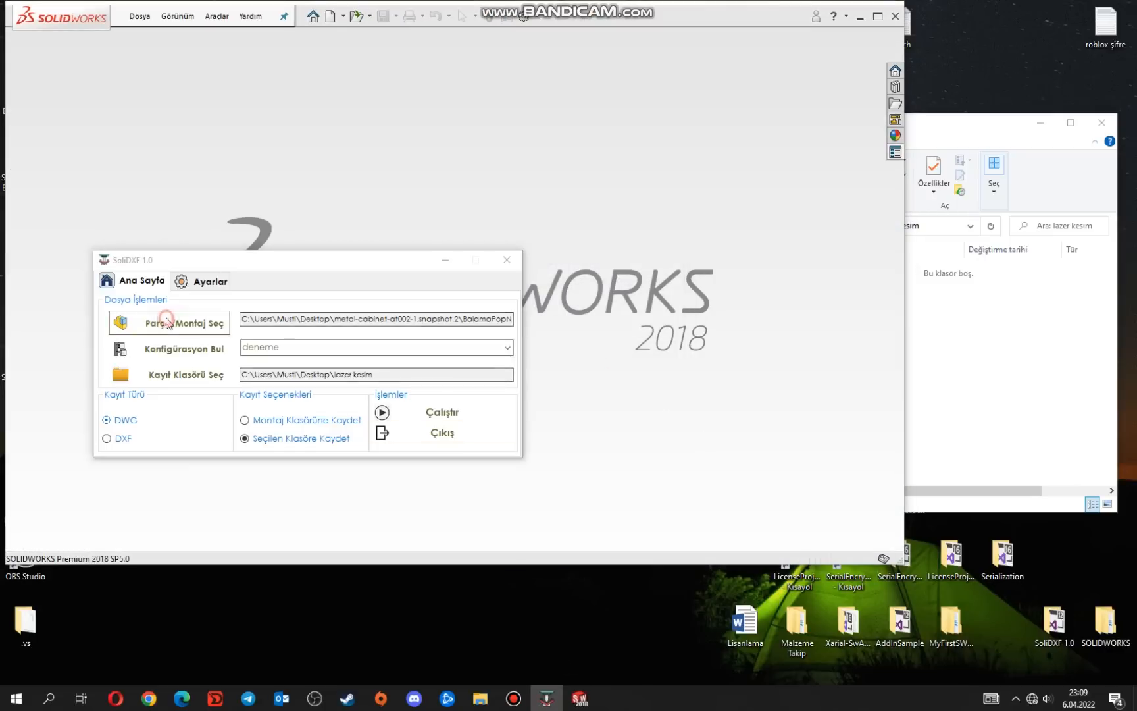
double_click(274, 498)
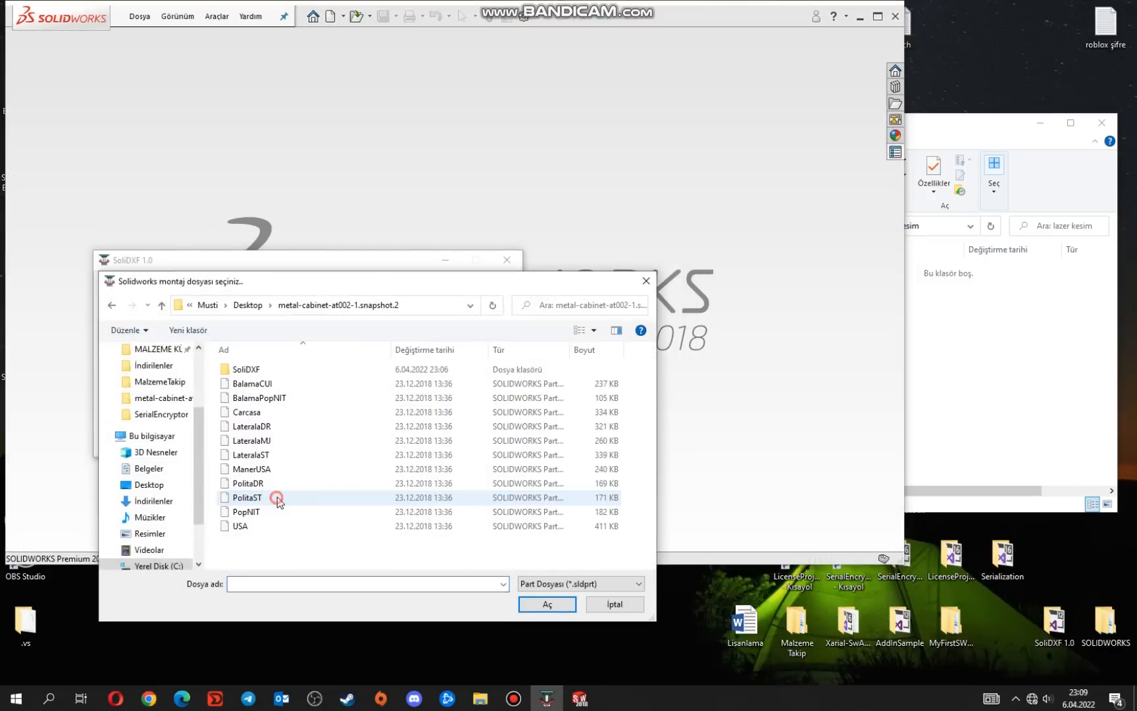
right_click(315, 547)
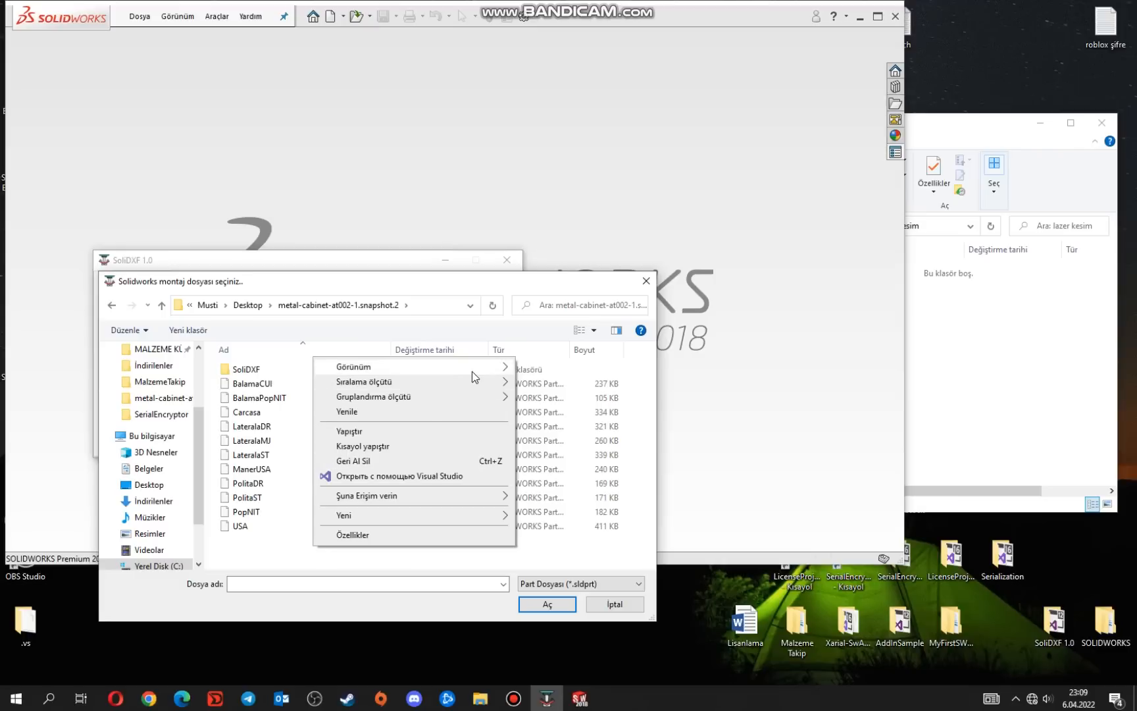
mouse_move(474, 373)
left_click(558, 367)
Step: Choose LateralaDR from the metal cabinet folder as the part to export
scroll(469, 445, "down", 2)
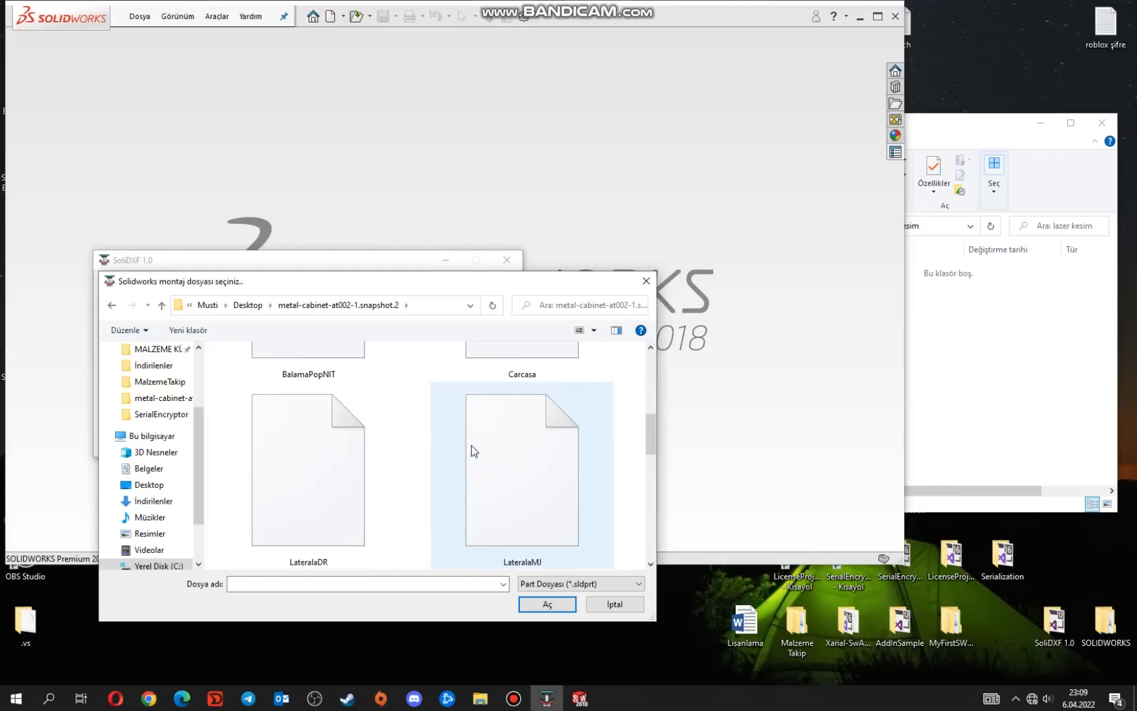
scroll(487, 445, "up", 1)
left_click(511, 422)
scroll(514, 428, "up", 1)
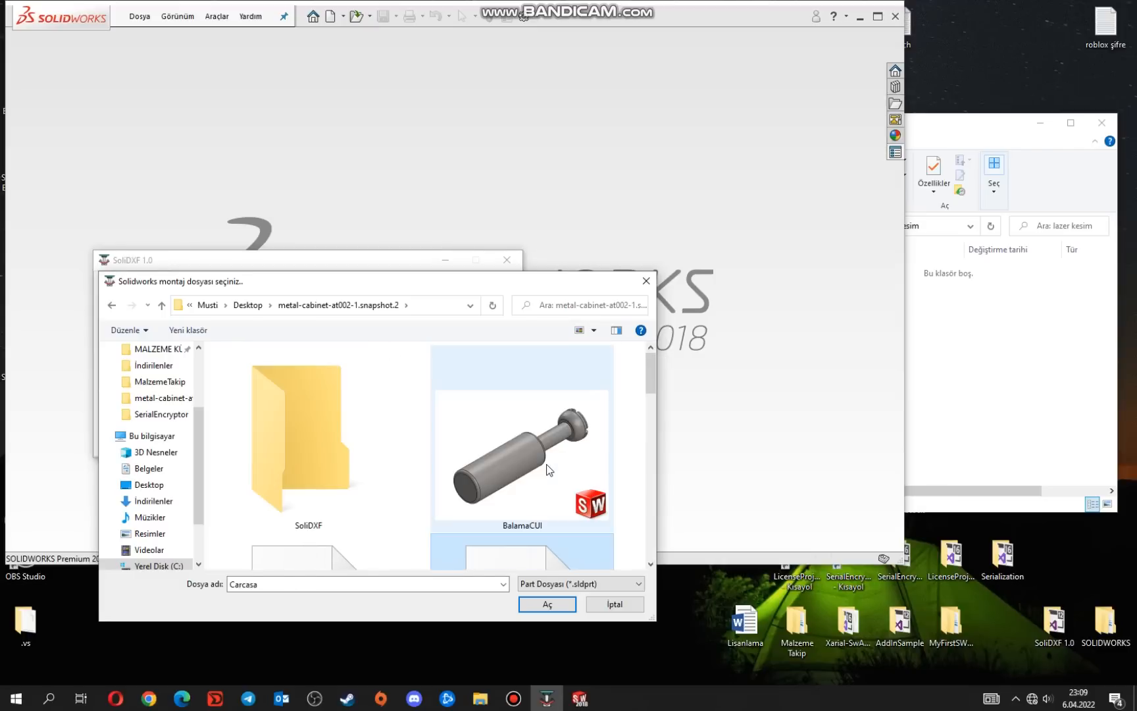
scroll(526, 454, "down", 2)
double_click(358, 472)
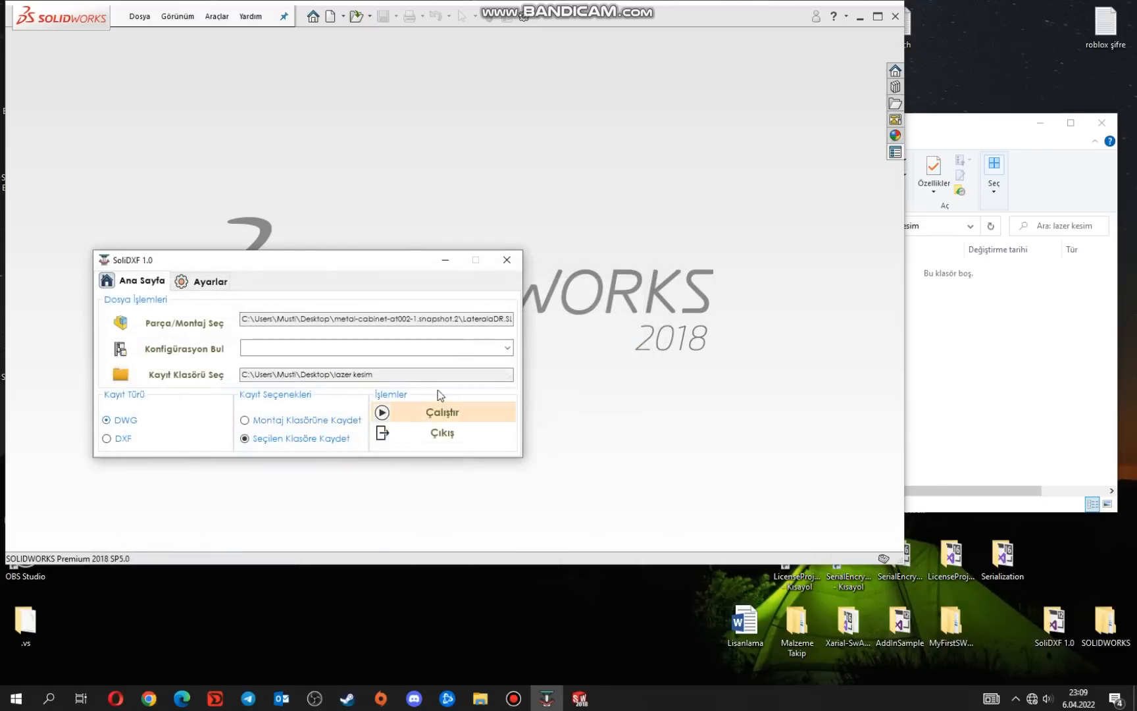
Step: Load LateralaDR's configurations into SoliDXF, view the part's shape in SOLIDWORKS, and check the available configurations in SoliDXF
left_click(220, 349)
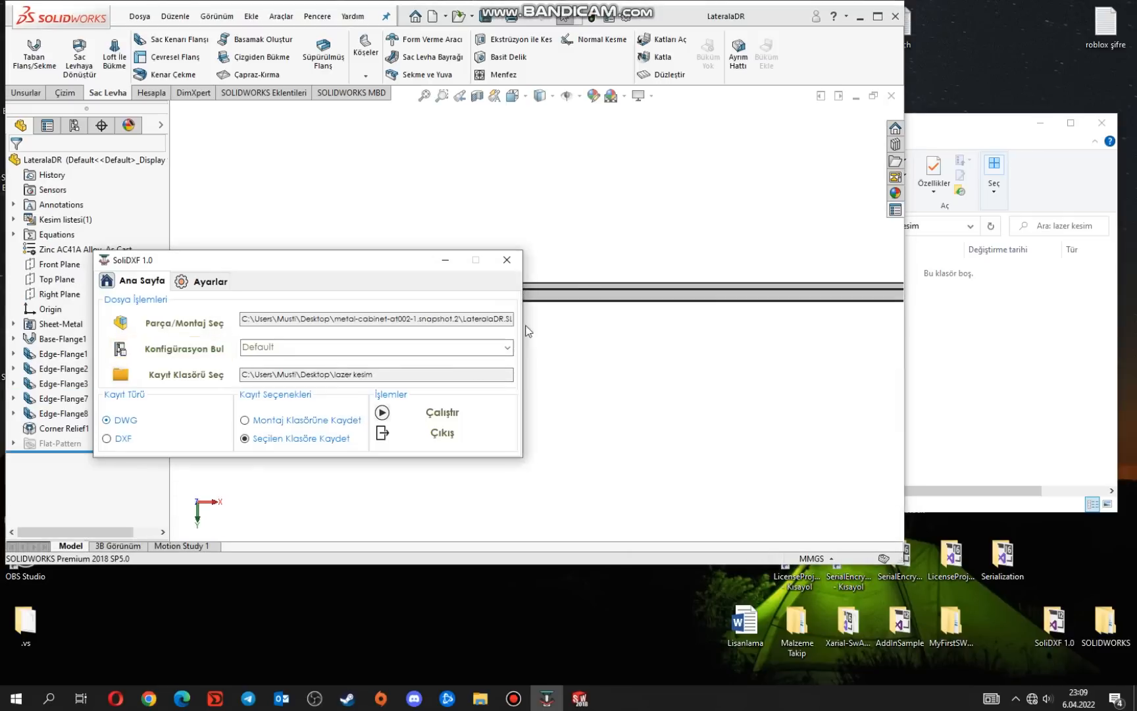
middle_click_drag(590, 295, 535, 324)
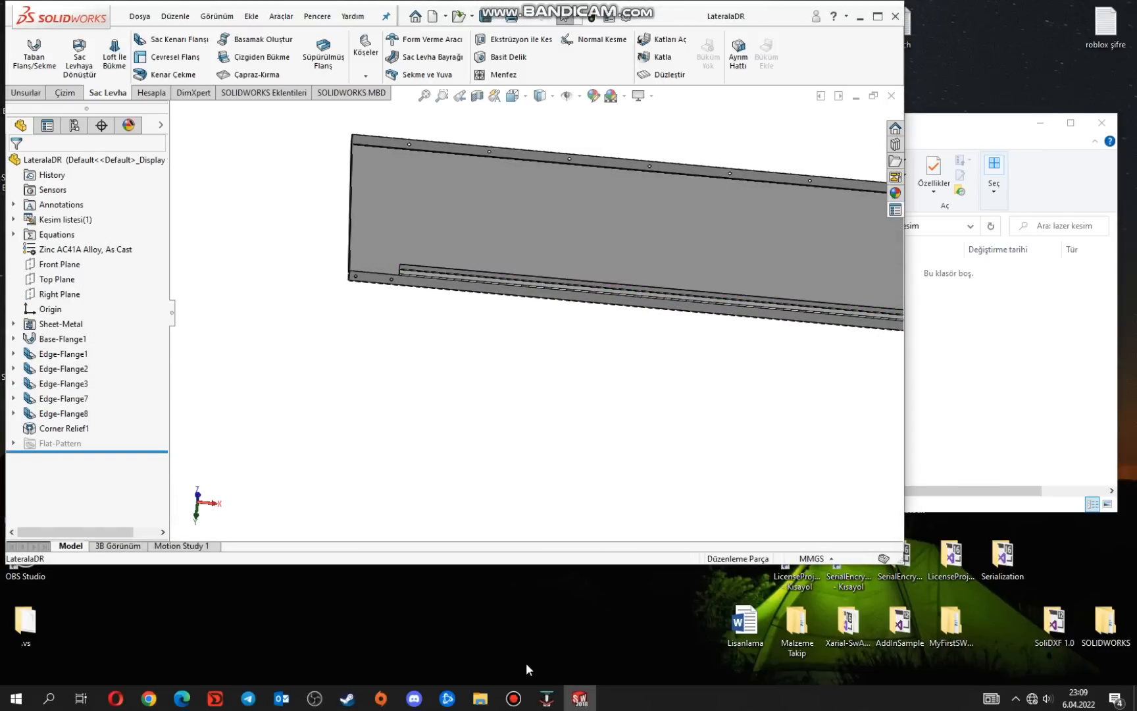
left_click(551, 700)
left_click(504, 354)
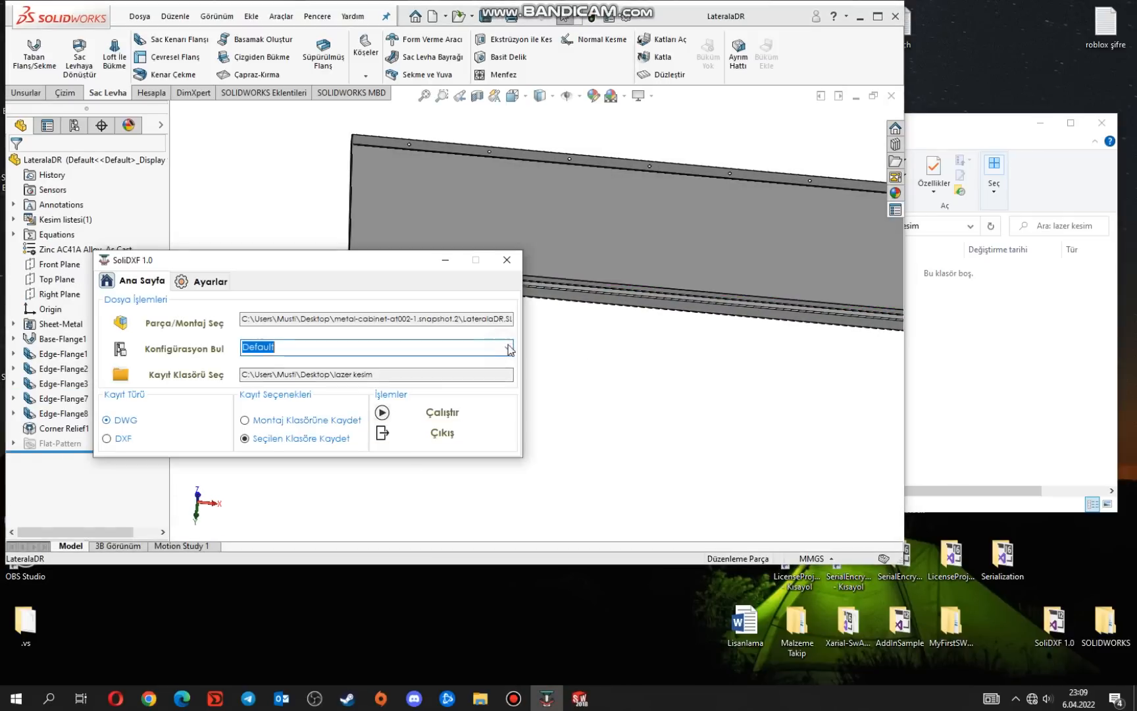
Step: In SOLIDWORKS, add a configuration named deneme to the LateralaDR part
left_click(77, 125)
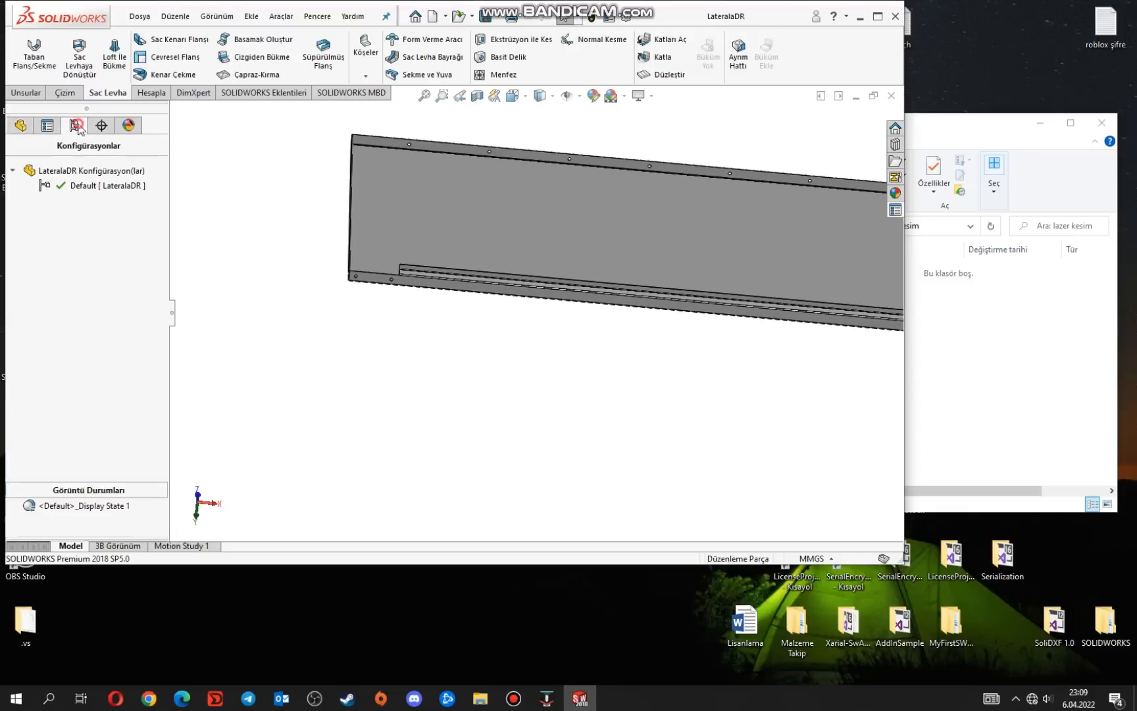
right_click(91, 188)
left_click(125, 198)
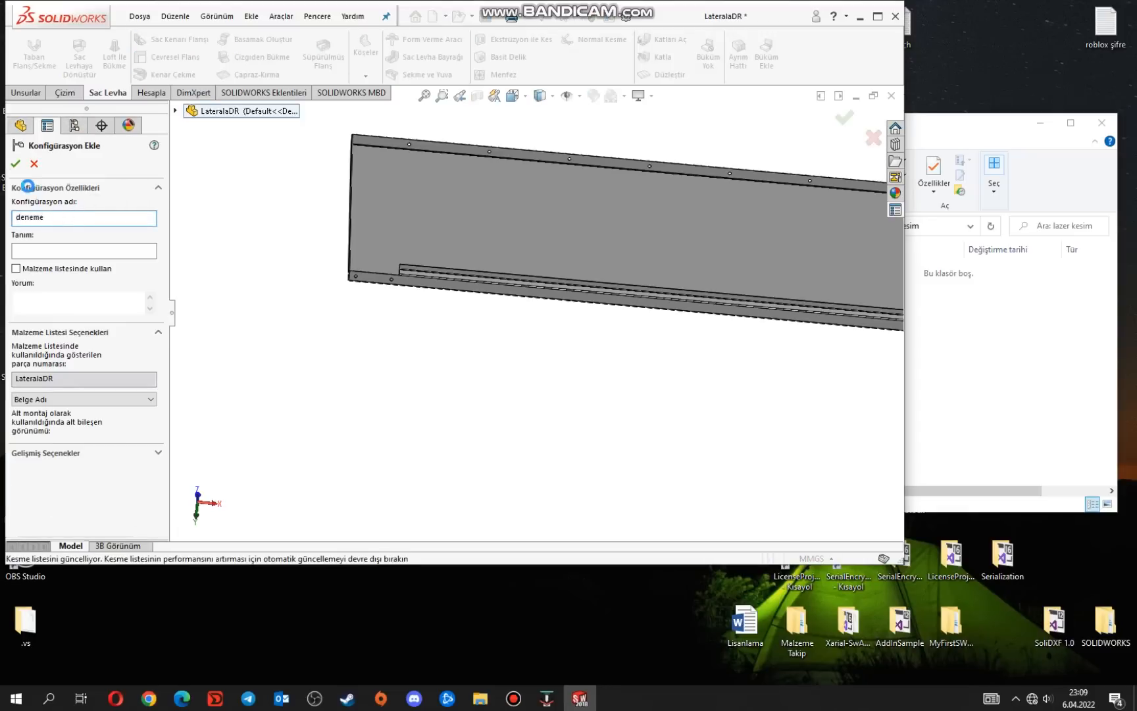
key("Return")
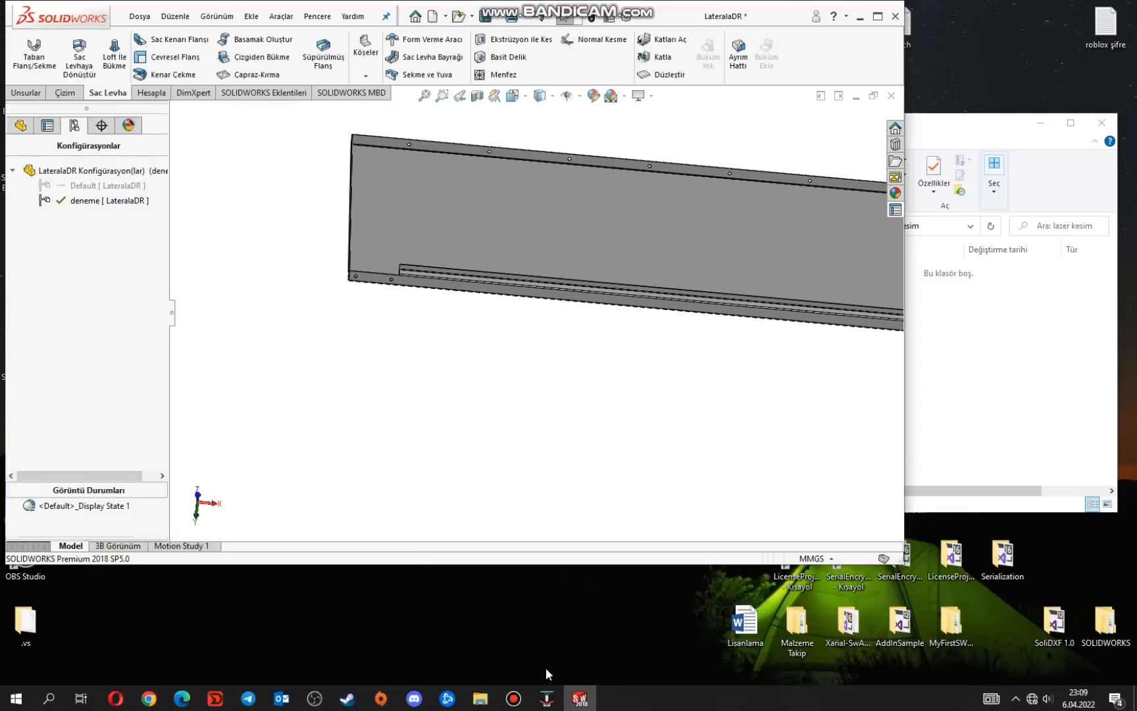
Step: Back in SoliDXF, reload LateralaDR's configurations and choose deneme for the export
left_click(546, 697)
left_click(184, 349)
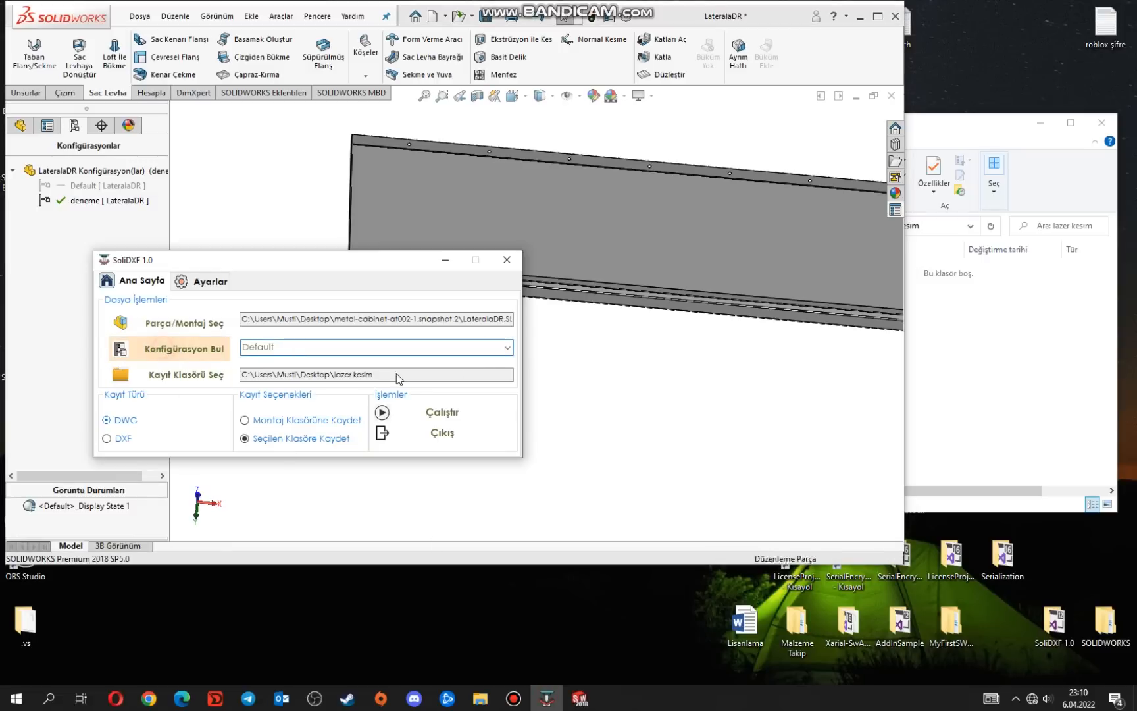
left_click(509, 353)
left_click(275, 372)
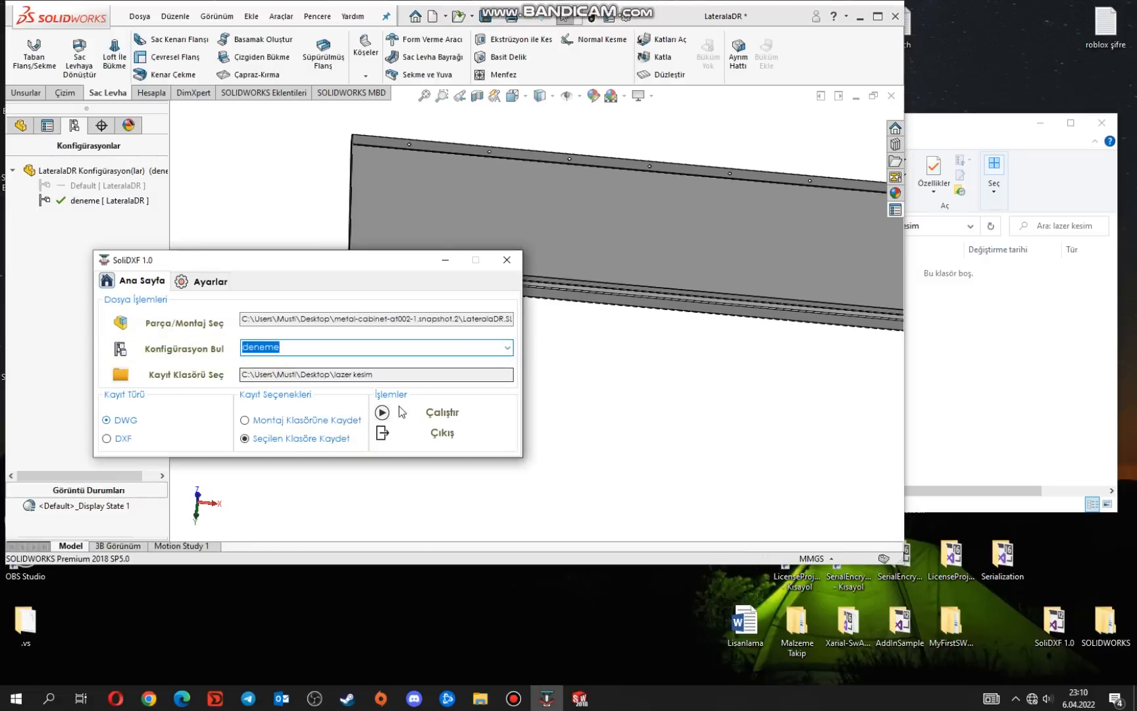
Step: Run the DWG export of LateralaDR's deneme configuration into the lazer kesim folder and dismiss the completion message
left_click(431, 412)
left_click(959, 373)
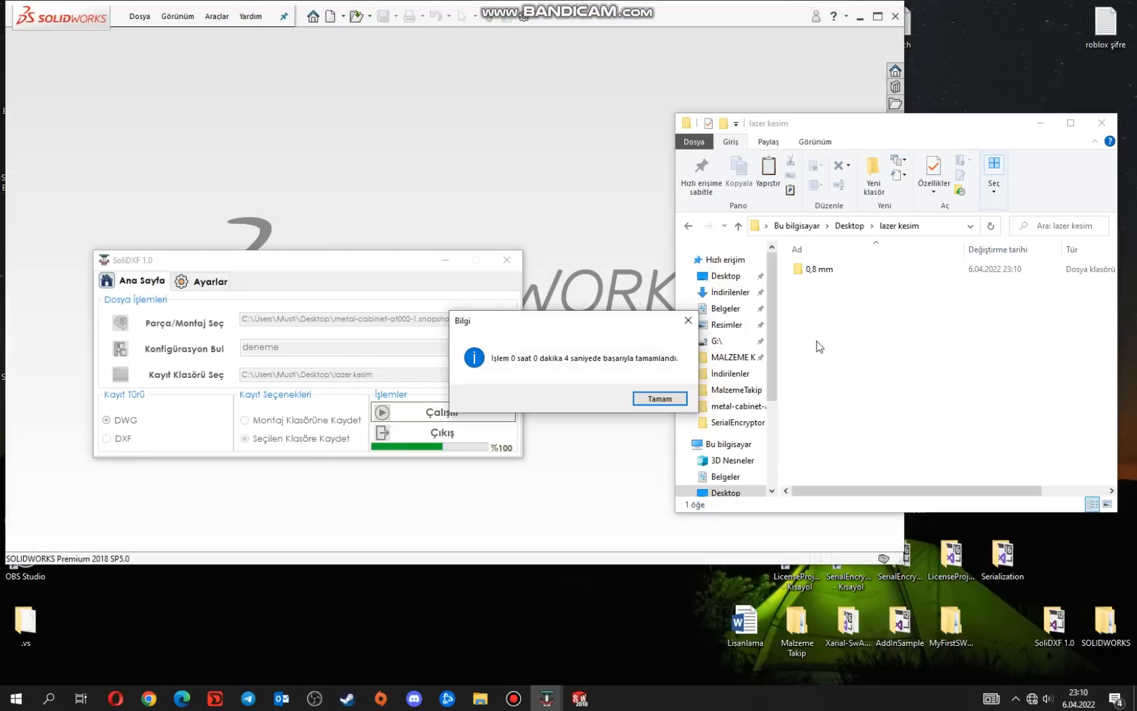
left_click(683, 399)
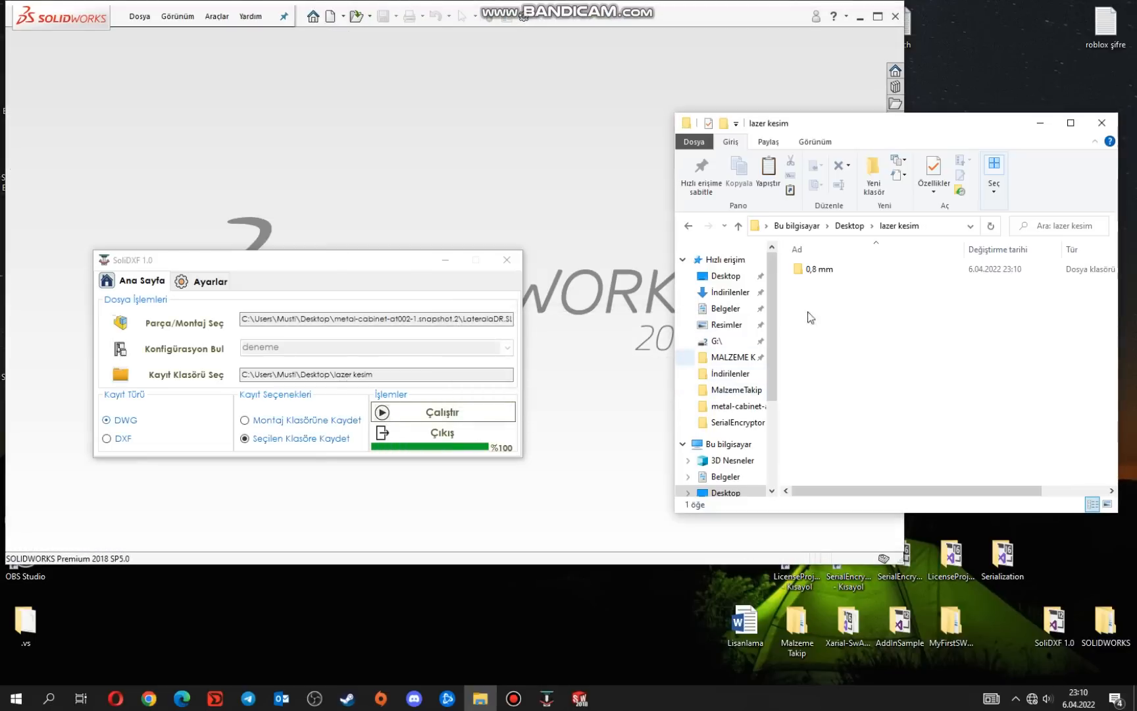
Step: Open the 0,8 mm folder in lazer kesim and check the configuration name in the exported DWG's file name
double_click(820, 270)
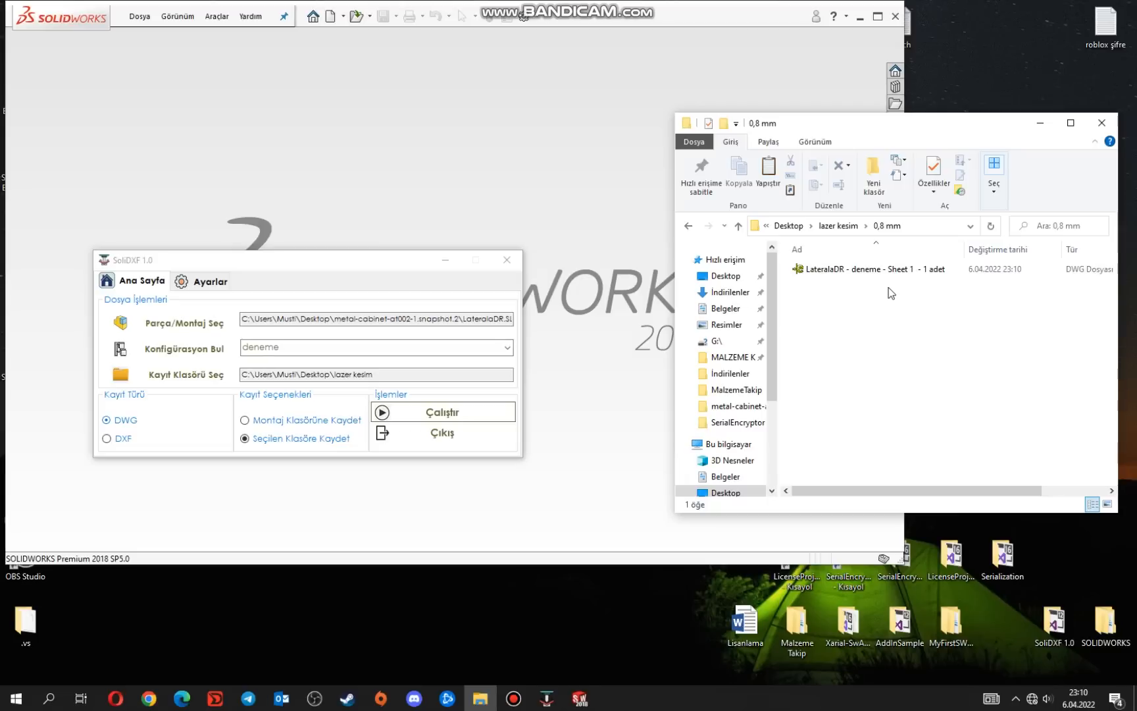
left_click(860, 271)
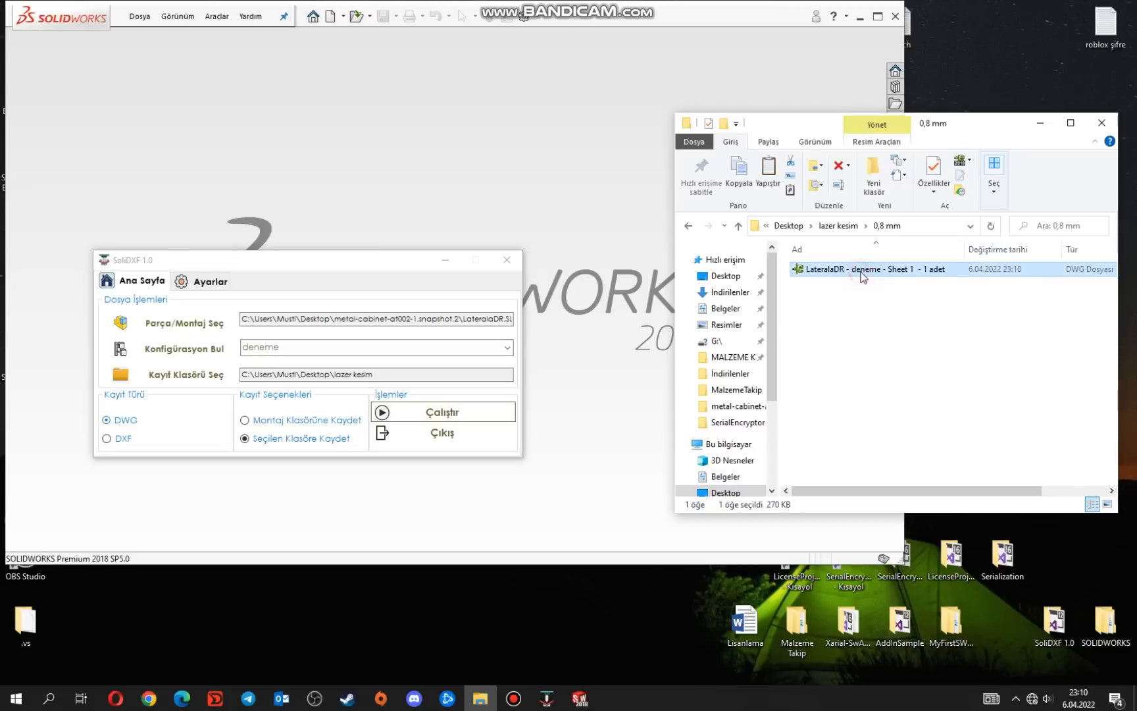
left_click(861, 271)
left_click_drag(851, 270, 882, 269)
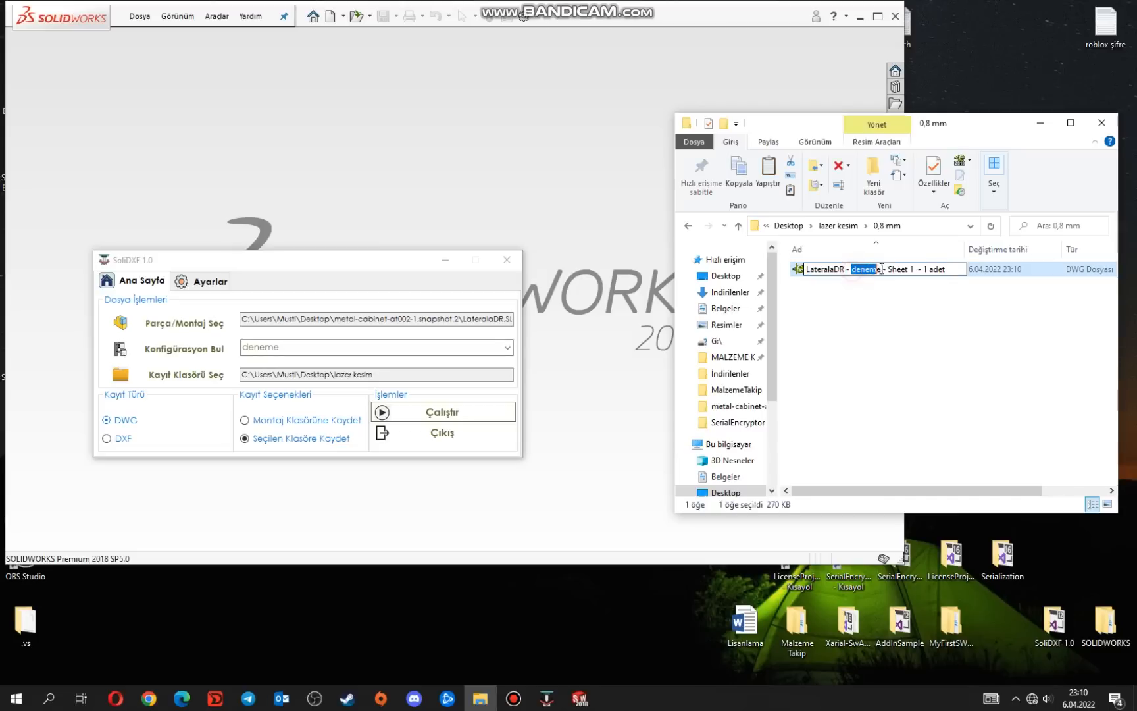
left_click(892, 312)
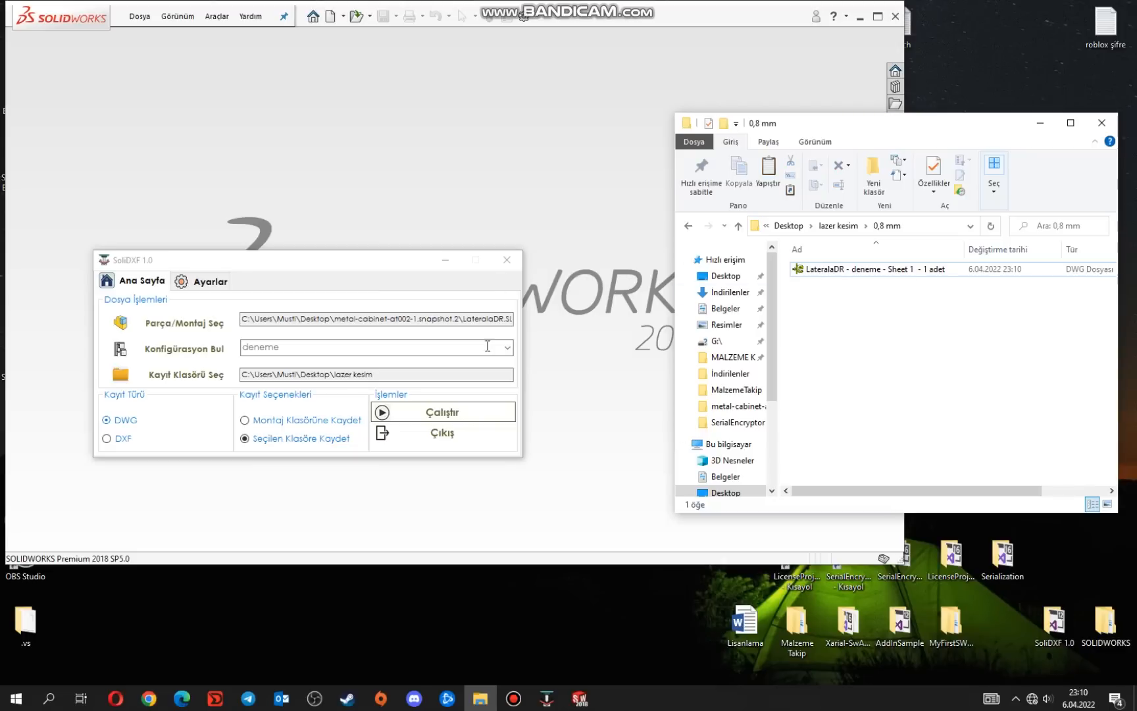
Step: Exit SoliDXF, then close the 0,8 mm folder window and SOLIDWORKS
left_click(470, 435)
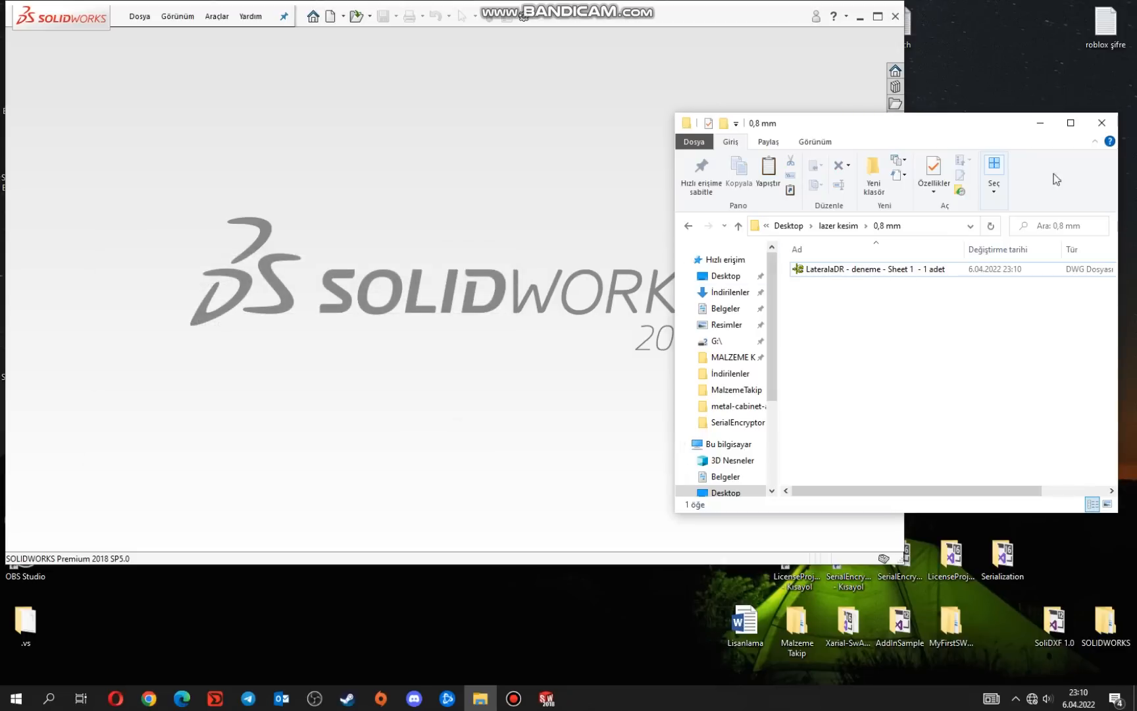
left_click(1101, 122)
left_click(895, 18)
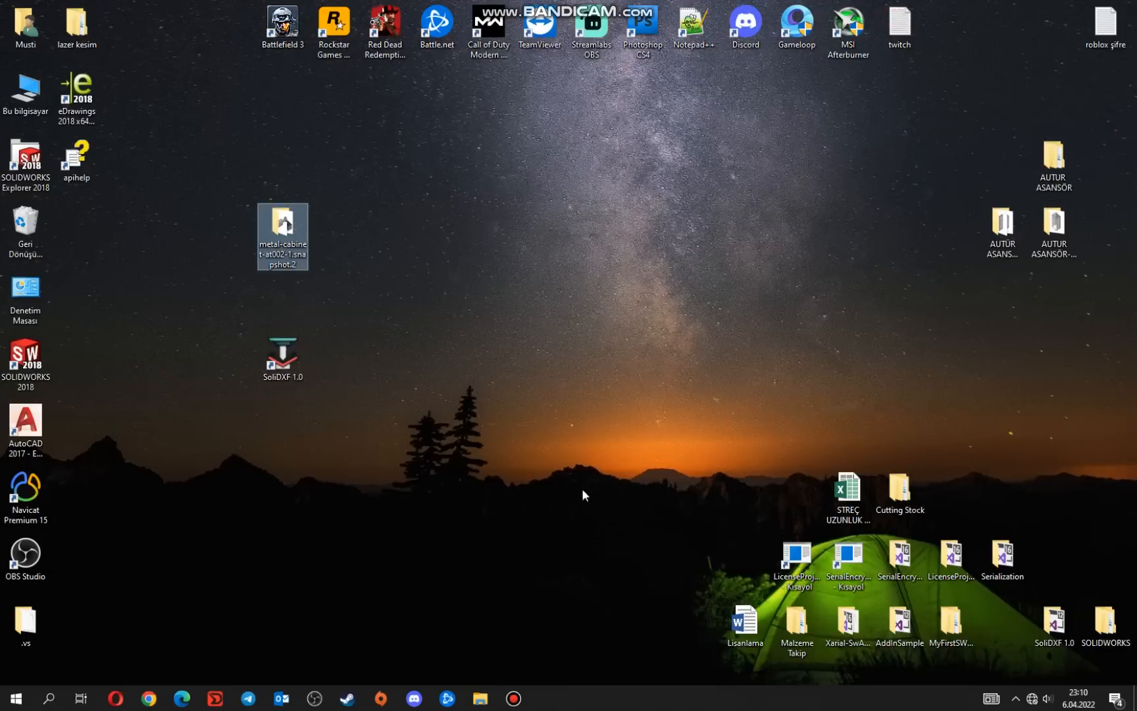